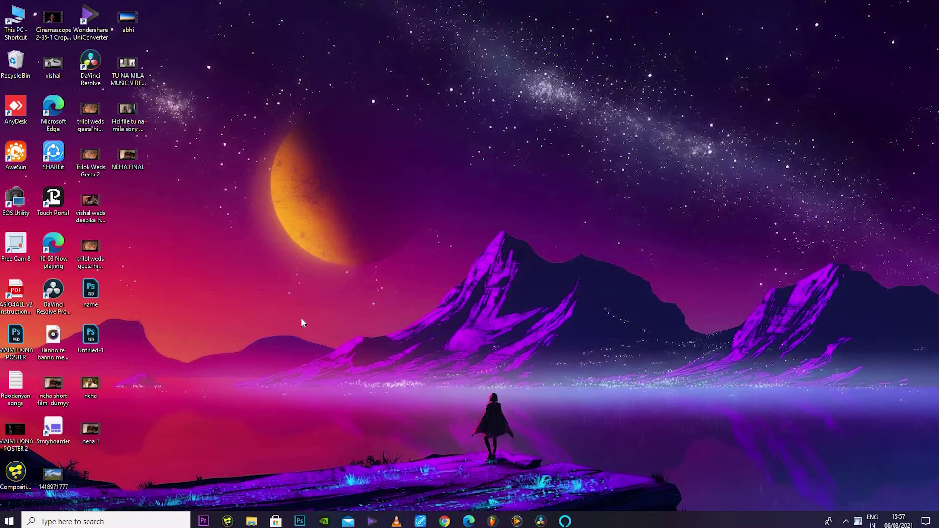
Step: Open Fusion Studio
{"action": "left_click", "coordinate": [227, 521]}
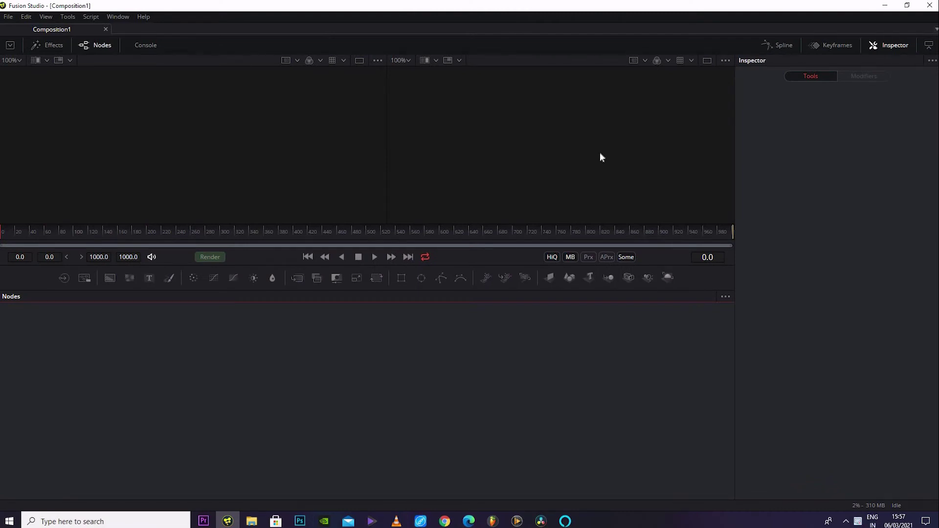
Step: Add a Rectangle, an Ellipse, a Polygon and a BSpline mask node to the empty node area
{"action": "left_click_drag", "start_coordinate": [400, 277], "coordinate": [205, 344]}
{"action": "left_click_drag", "start_coordinate": [421, 278], "coordinate": [309, 348]}
{"action": "left_click_drag", "start_coordinate": [441, 278], "coordinate": [394, 337]}
{"action": "left_click_drag", "start_coordinate": [460, 278], "coordinate": [436, 344]}
Step: Delete all four mask nodes from the composition
{"action": "left_click_drag", "start_coordinate": [167, 320], "coordinate": [552, 408]}
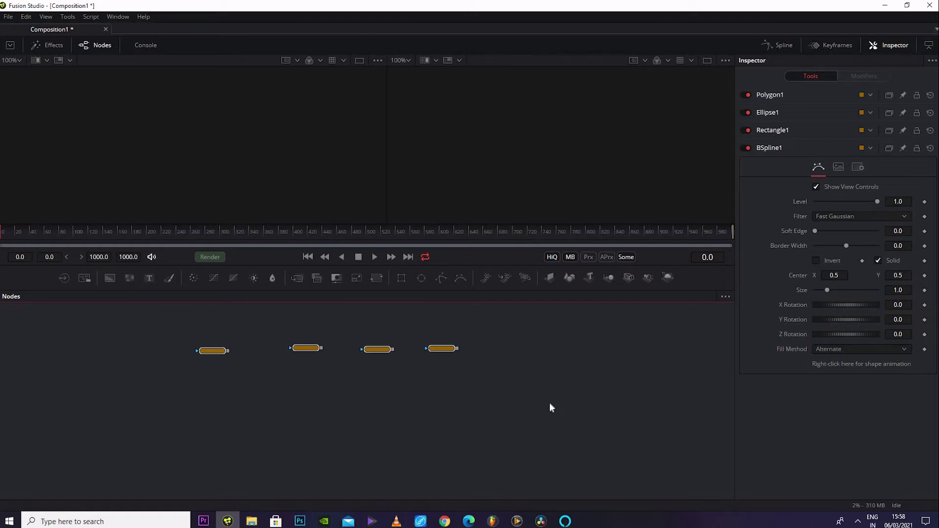
{"action": "left_click_drag", "start_coordinate": [152, 325], "coordinate": [603, 400]}
{"action": "key", "text": "Delete"}
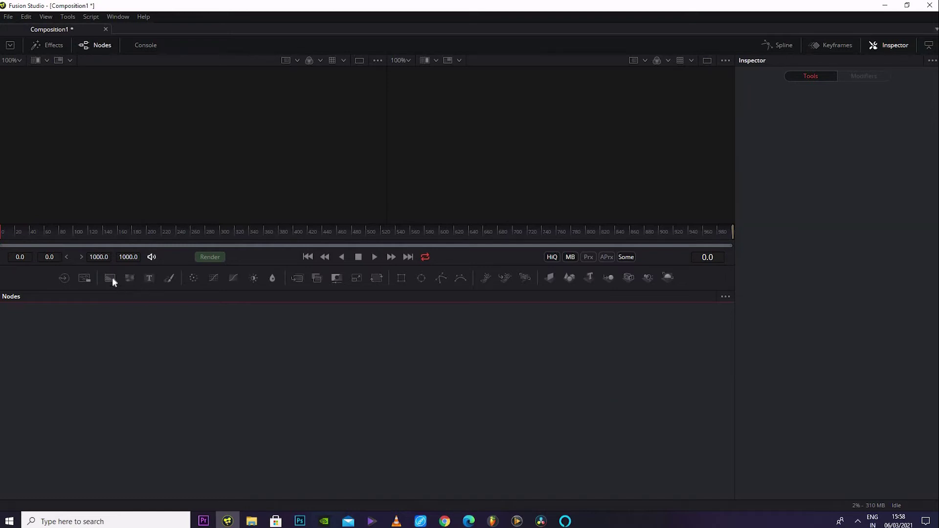
Step: Add a Background node, show it in the first viewer fitted to view, and set its colour to white
{"action": "left_click_drag", "start_coordinate": [111, 278], "coordinate": [236, 429]}
{"action": "key", "text": "1"}
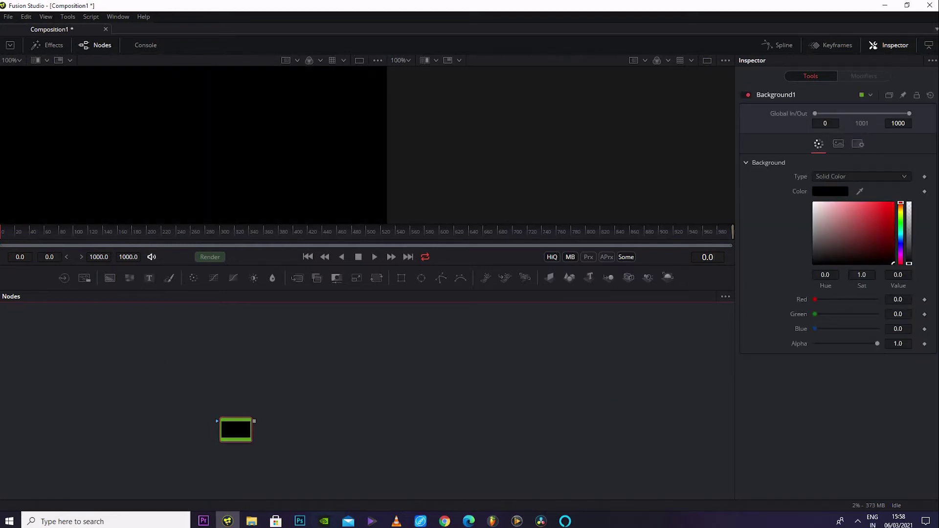
{"action": "left_click_drag", "start_coordinate": [869, 256], "coordinate": [158, 87]}
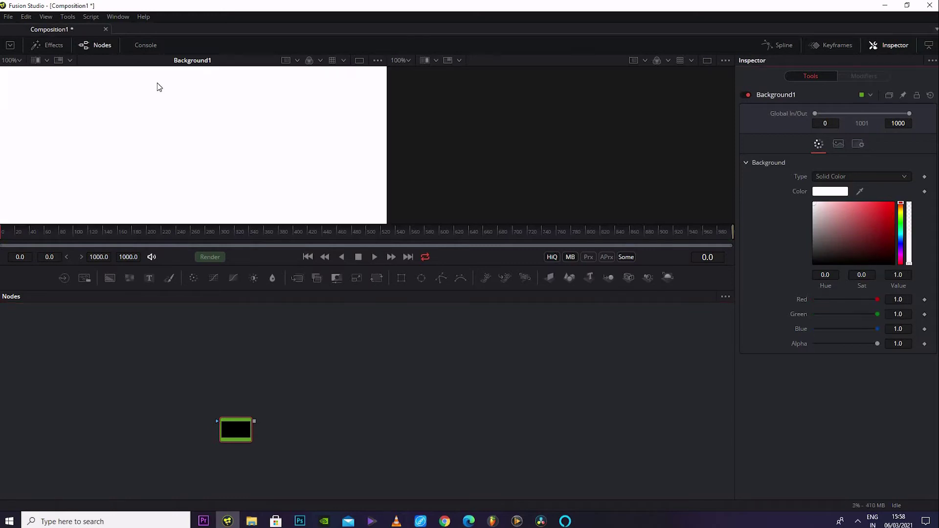
{"action": "left_click", "coordinate": [15, 61]}
{"action": "left_click", "coordinate": [16, 72]}
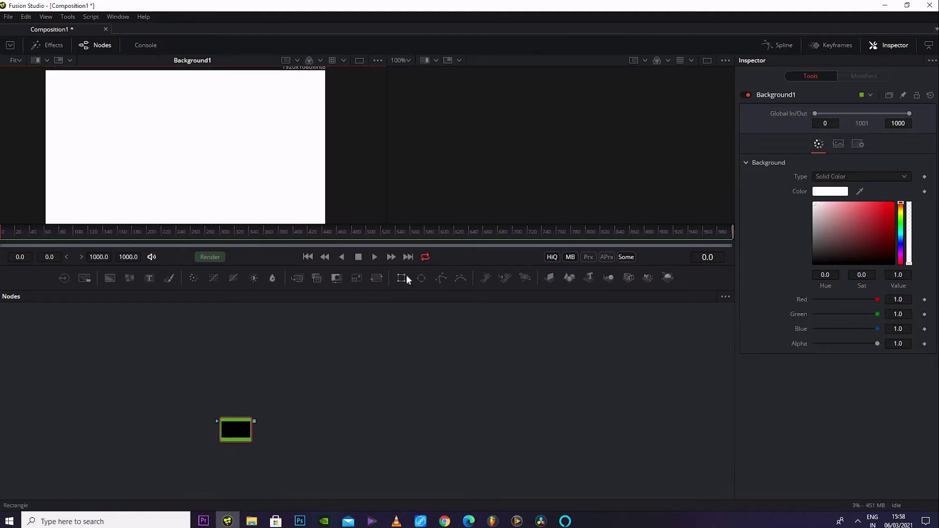
Step: Add a Rectangle mask node, connect it to the Background node's mask input and place it just above that node
{"action": "left_click_drag", "start_coordinate": [406, 279], "coordinate": [381, 381]}
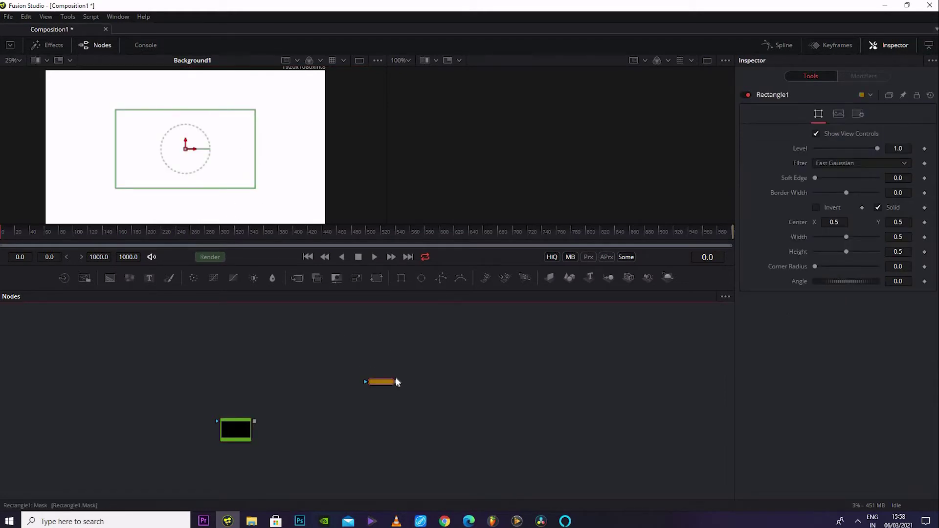
{"action": "left_click_drag", "start_coordinate": [396, 381], "coordinate": [256, 423]}
{"action": "left_click_drag", "start_coordinate": [379, 382], "coordinate": [237, 397]}
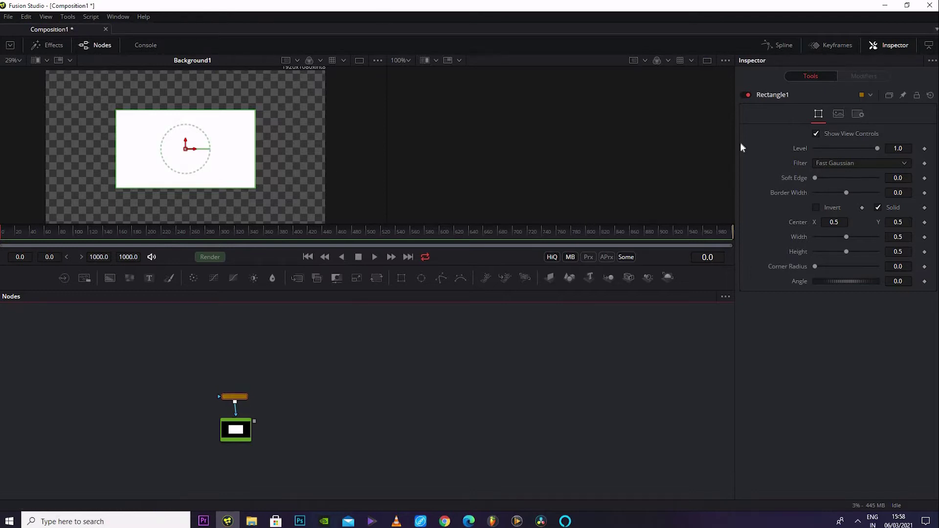
Step: Disable the Rectangle mask and enable it again to compare the background with and without the mask
{"action": "left_click", "coordinate": [748, 94]}
{"action": "left_click", "coordinate": [746, 94]}
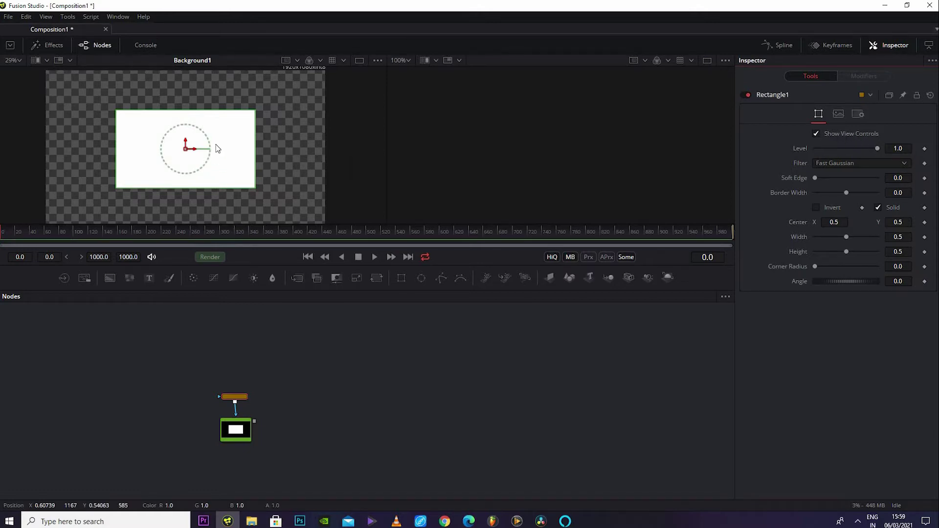
{"action": "scroll", "coordinate": [215, 144], "scroll_direction": "up", "scroll_amount": 5}
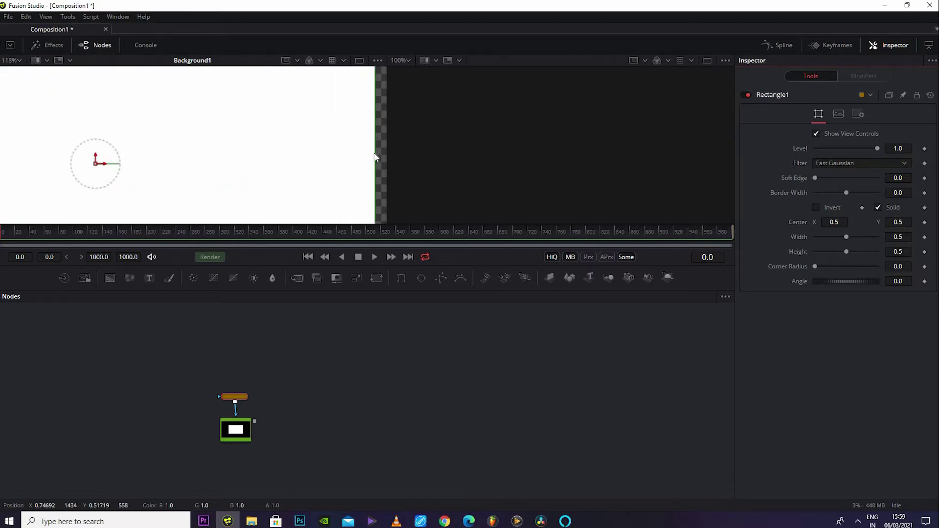
{"action": "scroll", "coordinate": [346, 141], "scroll_direction": "down", "scroll_amount": 4}
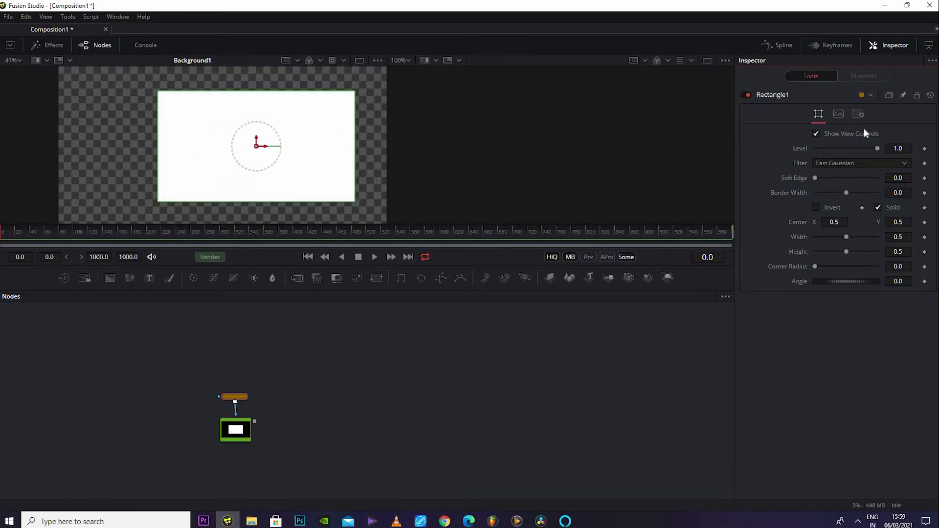
Step: Toggle the Rectangle mask's view controls off and on, and try a Level of 0.63 before restoring it to 1.0
{"action": "left_click", "coordinate": [816, 134]}
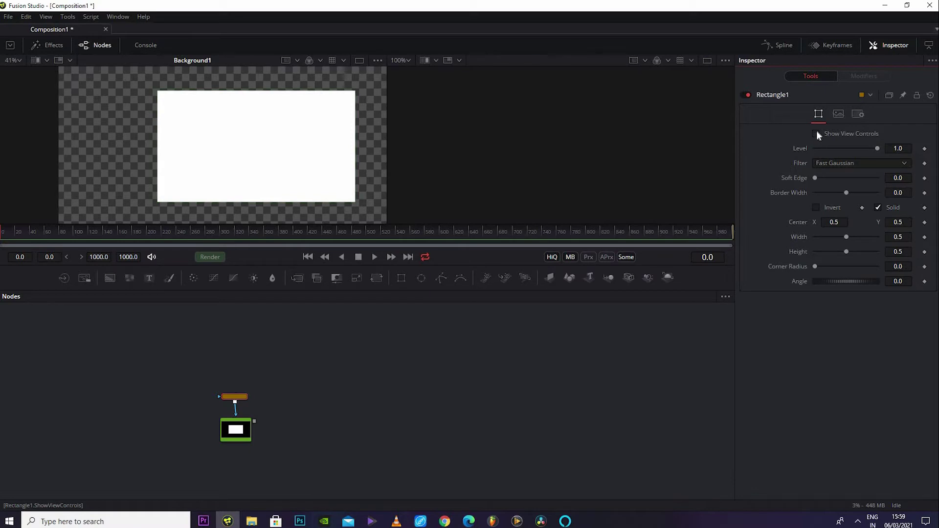
{"action": "mouse_move", "coordinate": [877, 148]}
{"action": "left_mouse_down"}
{"action": "mouse_move", "coordinate": [829, 148]}
{"action": "mouse_move", "coordinate": [877, 149]}
{"action": "left_mouse_up"}
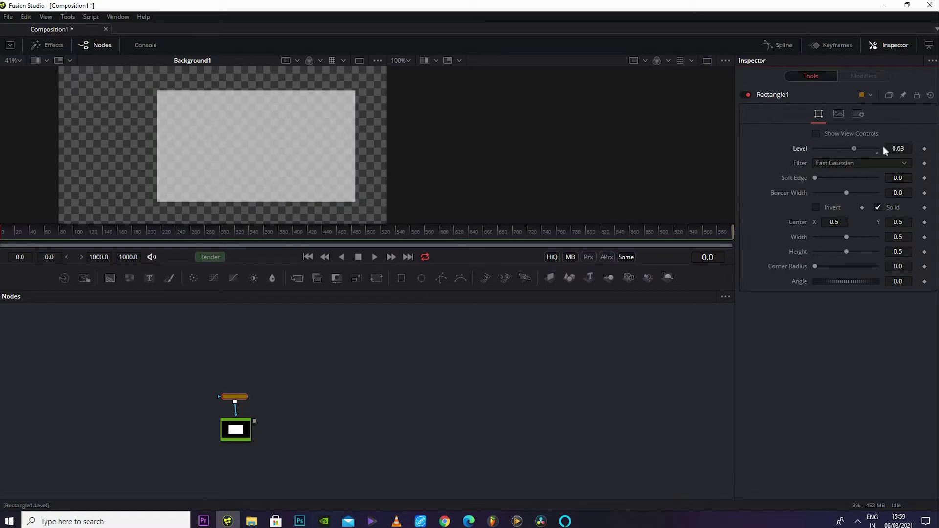
{"action": "left_click", "coordinate": [816, 134]}
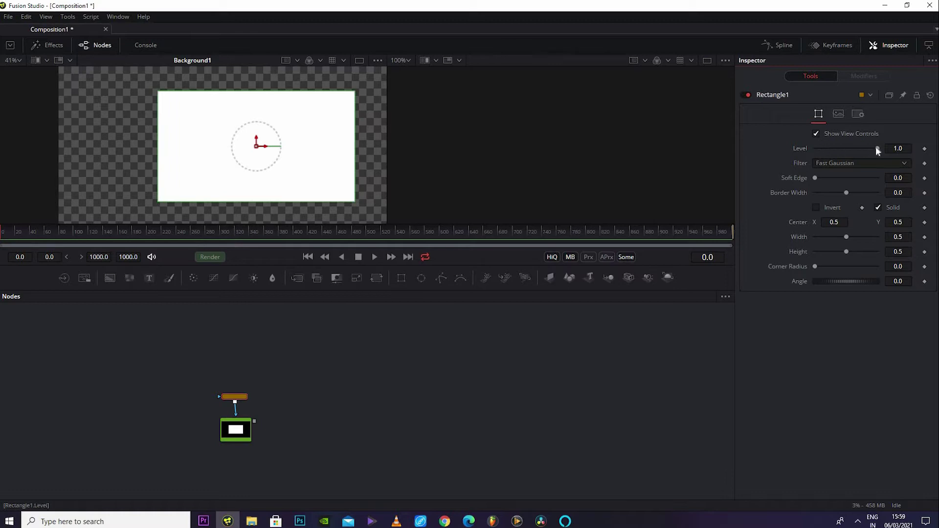
{"action": "mouse_move", "coordinate": [876, 147]}
{"action": "left_mouse_down"}
{"action": "mouse_move", "coordinate": [779, 156]}
{"action": "mouse_move", "coordinate": [869, 156]}
{"action": "mouse_move", "coordinate": [803, 157]}
{"action": "mouse_move", "coordinate": [871, 148]}
{"action": "mouse_move", "coordinate": [813, 152]}
{"action": "mouse_move", "coordinate": [884, 160]}
{"action": "left_mouse_up"}
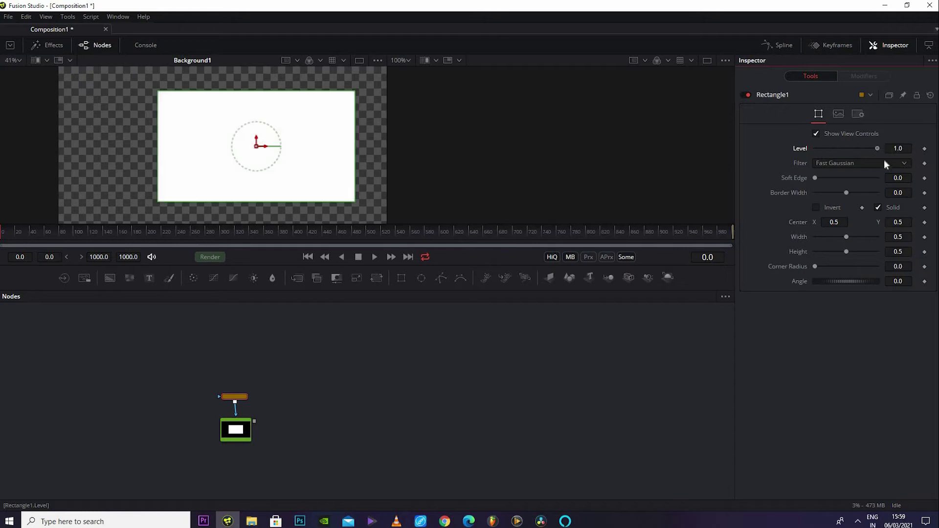
Step: Try the Multi-box filter on the Rectangle mask, and finally set its Filter to Box
{"action": "left_click", "coordinate": [879, 165]}
{"action": "left_click", "coordinate": [867, 121]}
{"action": "left_click", "coordinate": [857, 161]}
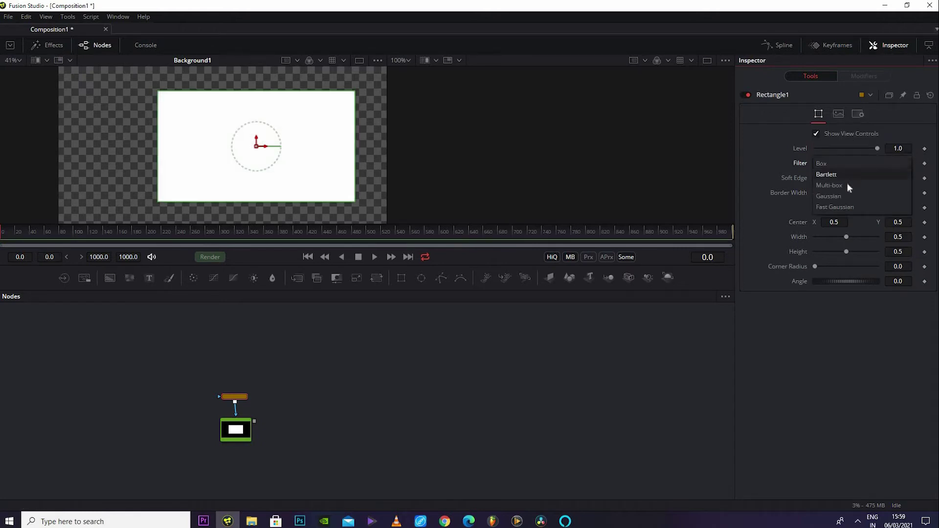
{"action": "left_click", "coordinate": [847, 185]}
{"action": "left_click", "coordinate": [853, 161]}
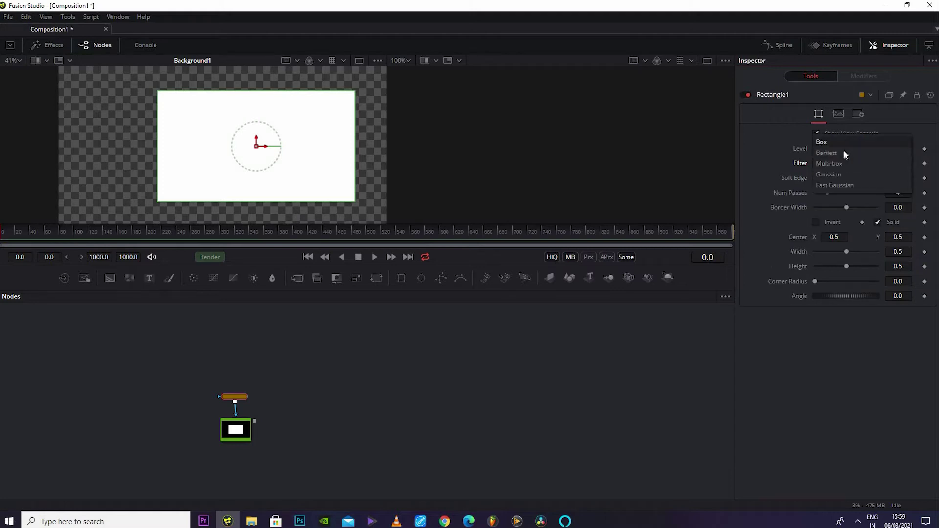
{"action": "left_click", "coordinate": [850, 165]}
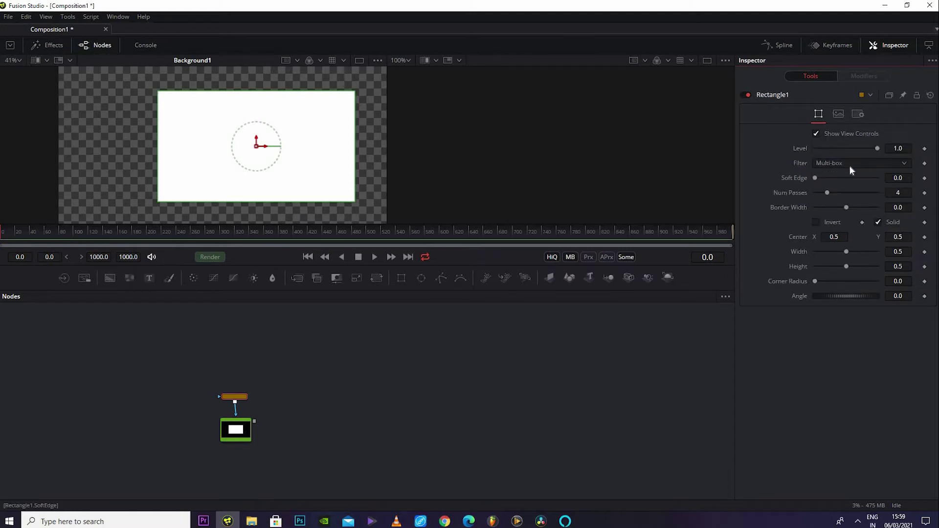
{"action": "left_click", "coordinate": [851, 166]}
{"action": "left_click", "coordinate": [851, 141]}
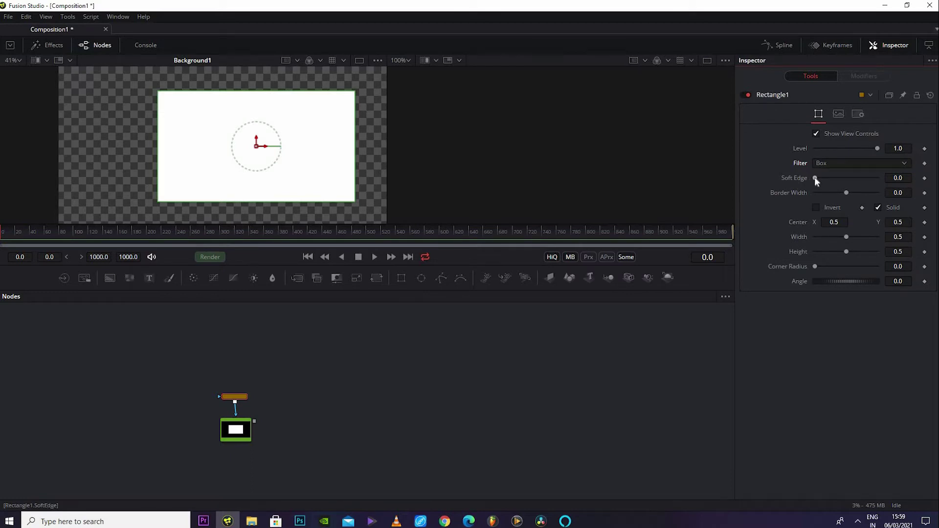
Step: Set the Rectangle mask's Border Width to -0.056 and try inverting it and turning off Solid, restoring both options
{"action": "left_click_drag", "start_coordinate": [815, 179], "coordinate": [839, 192]}
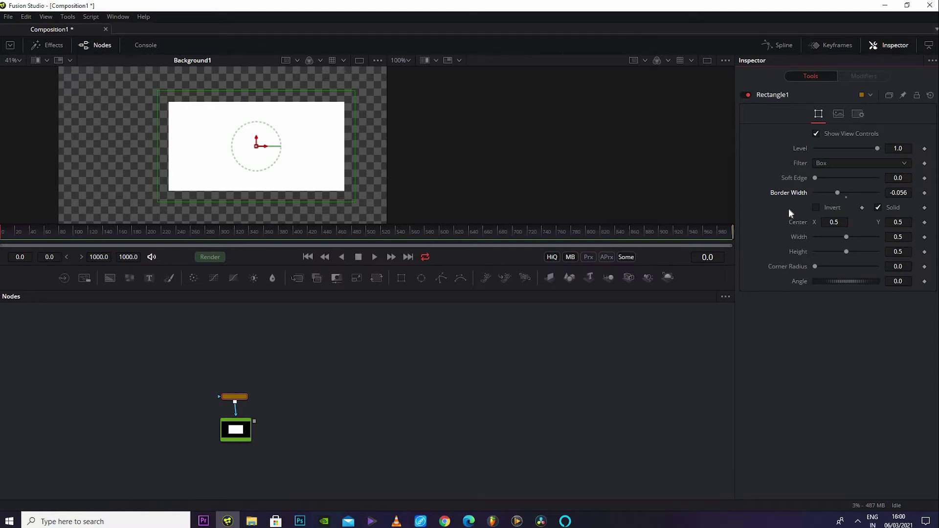
{"action": "left_click", "coordinate": [815, 208]}
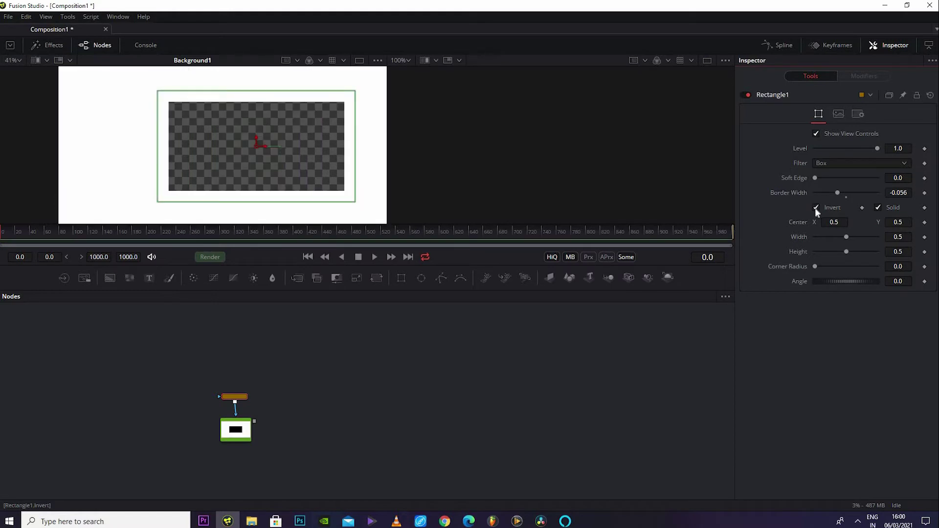
{"action": "left_click", "coordinate": [878, 207]}
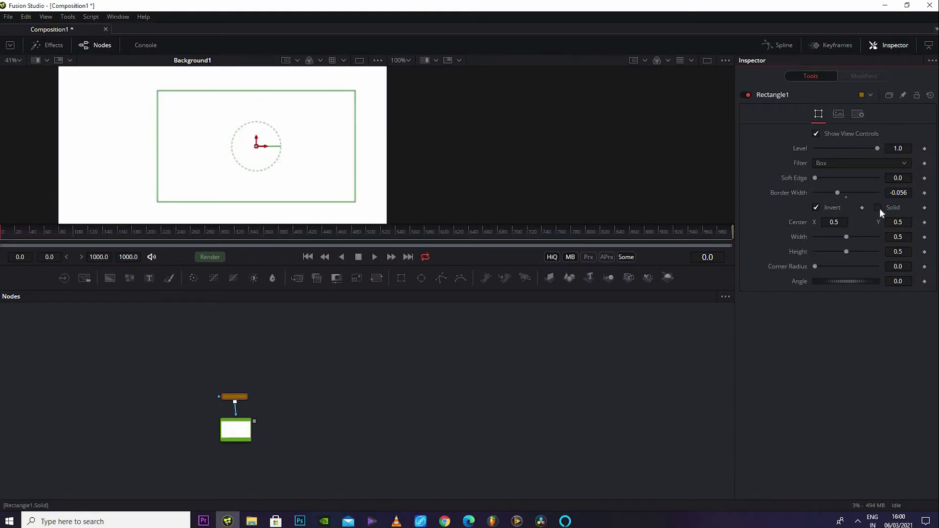
{"action": "left_click", "coordinate": [879, 207]}
{"action": "left_click", "coordinate": [828, 208]}
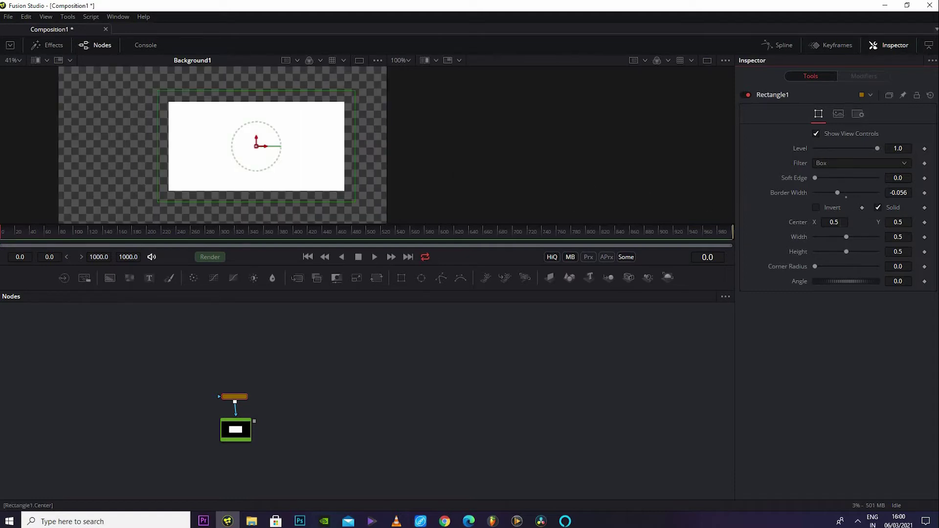
Step: Move the Rectangle mask's center to X 0.368, Y 0.516 and resize it to width 0.646 and height 0.417
{"action": "left_click_drag", "start_coordinate": [834, 222], "coordinate": [749, 222]}
{"action": "left_click_drag", "start_coordinate": [884, 225], "coordinate": [903, 223]}
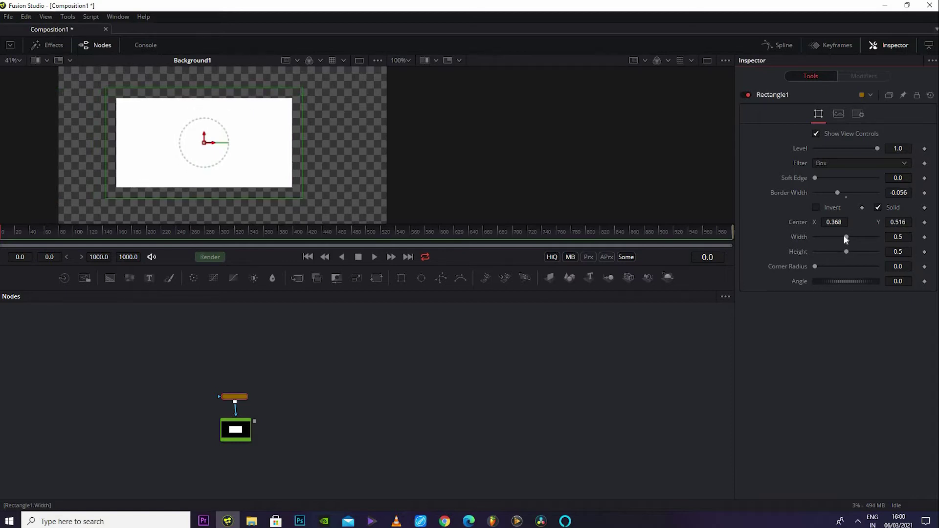
{"action": "left_click_drag", "start_coordinate": [846, 238], "coordinate": [829, 265]}
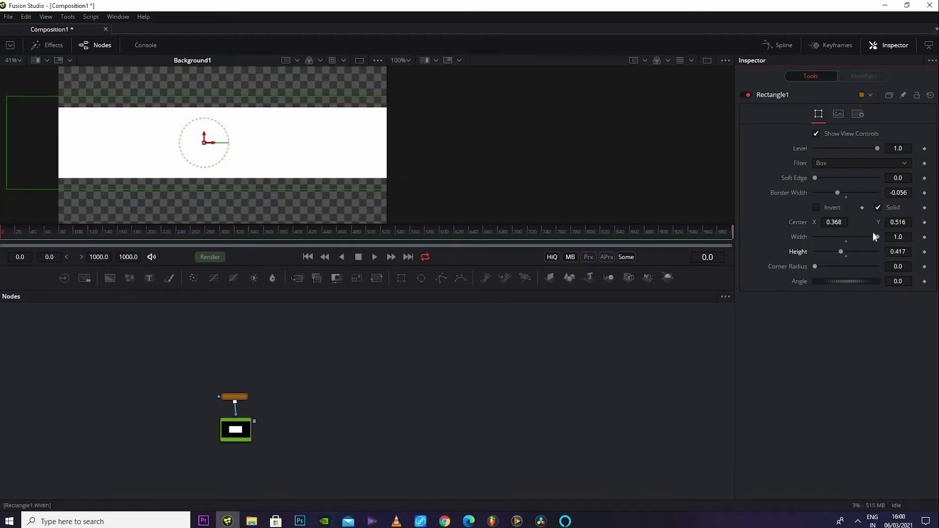
{"action": "left_click_drag", "start_coordinate": [877, 235], "coordinate": [853, 239]}
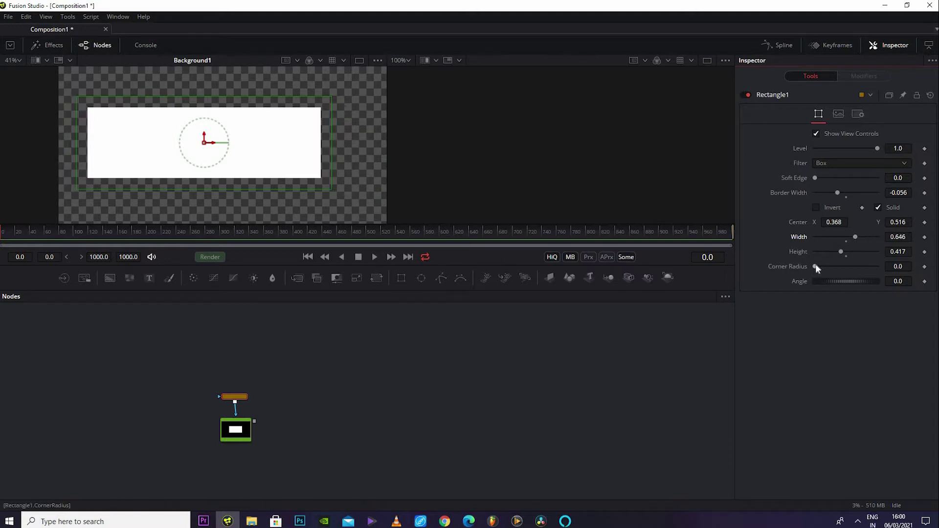
Step: Round the Rectangle mask's corners to a radius of 0.961 and rotate it to an angle of 78.3
{"action": "left_click_drag", "start_coordinate": [821, 266], "coordinate": [856, 267]}
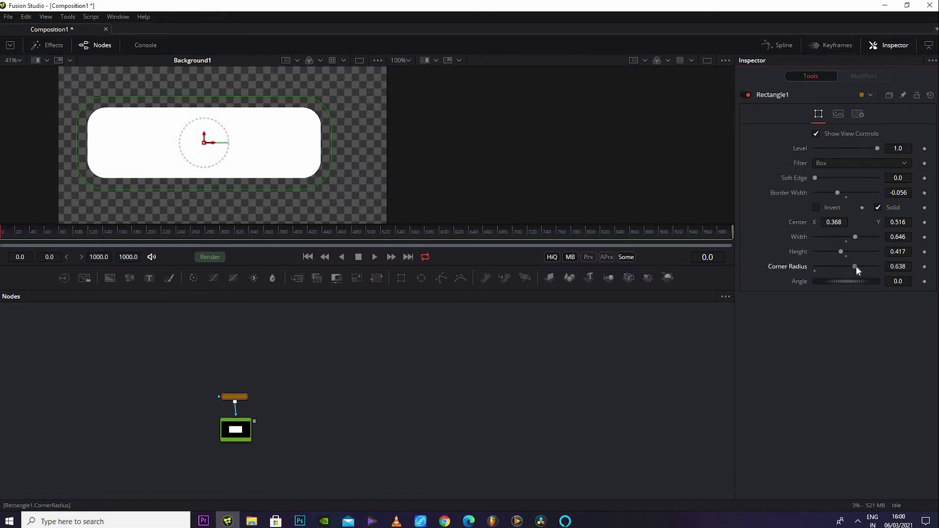
{"action": "left_click_drag", "start_coordinate": [873, 267], "coordinate": [812, 254]}
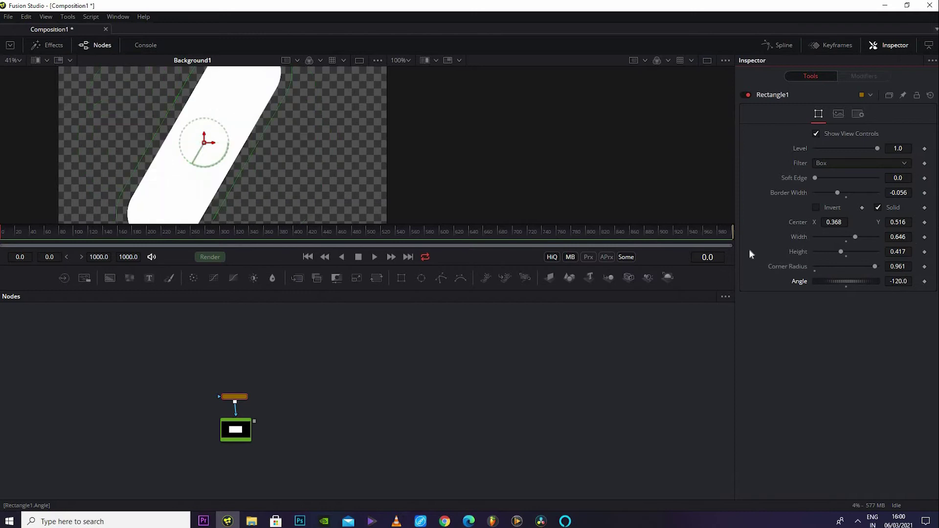
{"action": "left_click_drag", "start_coordinate": [749, 248], "coordinate": [837, 261]}
Step: Set the Rectangle mask's output size to Custom, view the process mode options, and return to the shape settings
{"action": "left_click", "coordinate": [837, 116]}
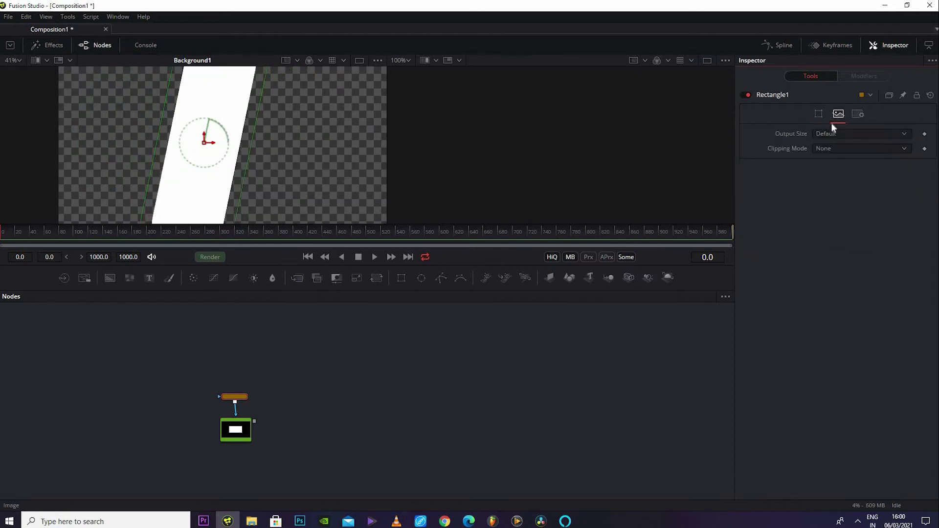
{"action": "left_click", "coordinate": [848, 134]}
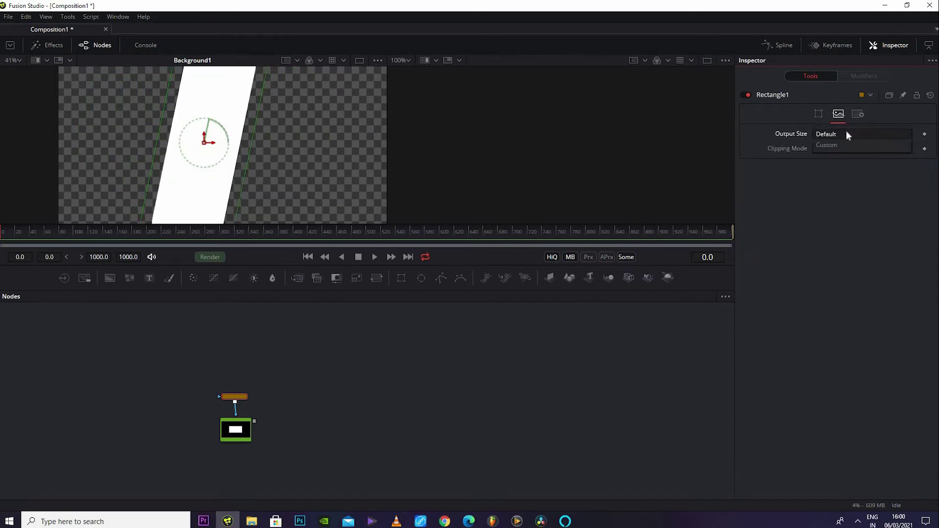
{"action": "left_click", "coordinate": [866, 146]}
{"action": "left_click", "coordinate": [867, 149]}
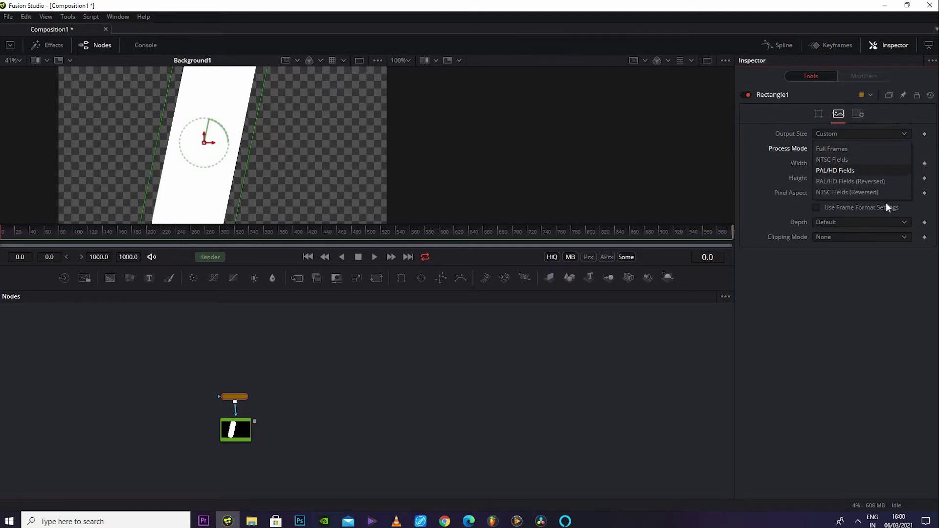
{"action": "left_click", "coordinate": [816, 116]}
{"action": "left_click", "coordinate": [816, 116]}
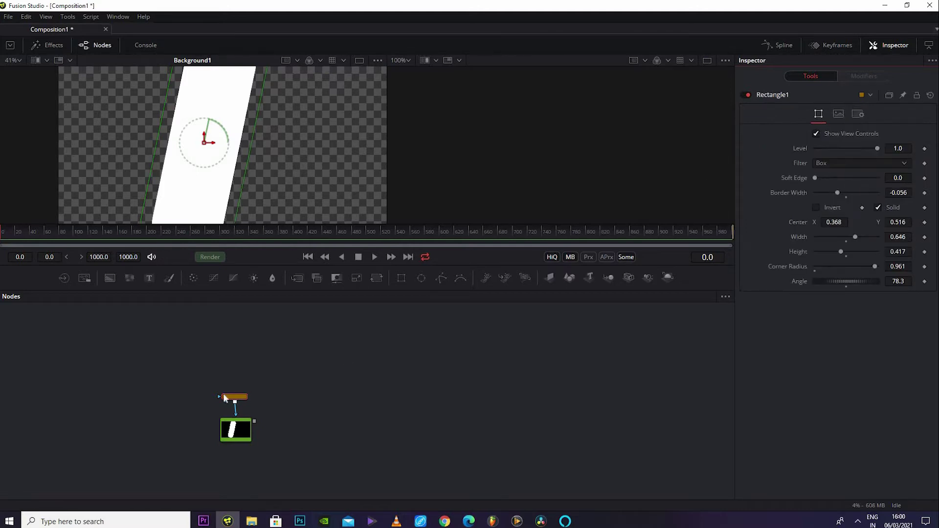
Step: Delete the Rectangle mask node from the composition
{"action": "left_click_drag", "start_coordinate": [224, 397], "coordinate": [237, 392]}
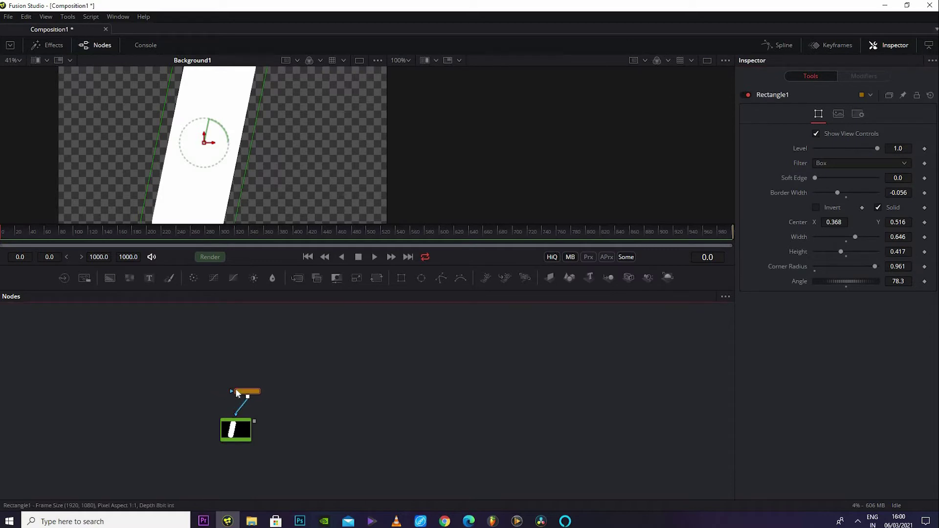
{"action": "key", "text": "Delete"}
Step: Add an Ellipse mask to the Background node
{"action": "left_click", "coordinate": [236, 429]}
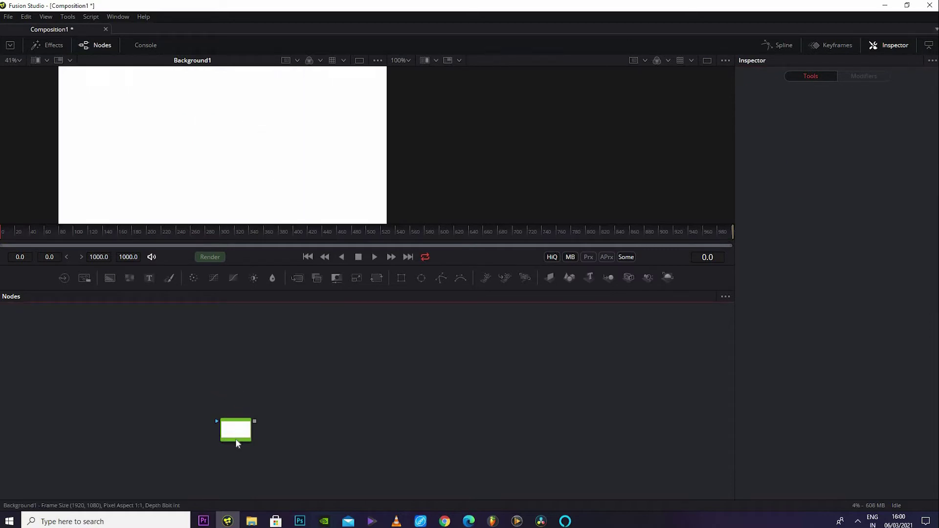
{"action": "left_click", "coordinate": [422, 278]}
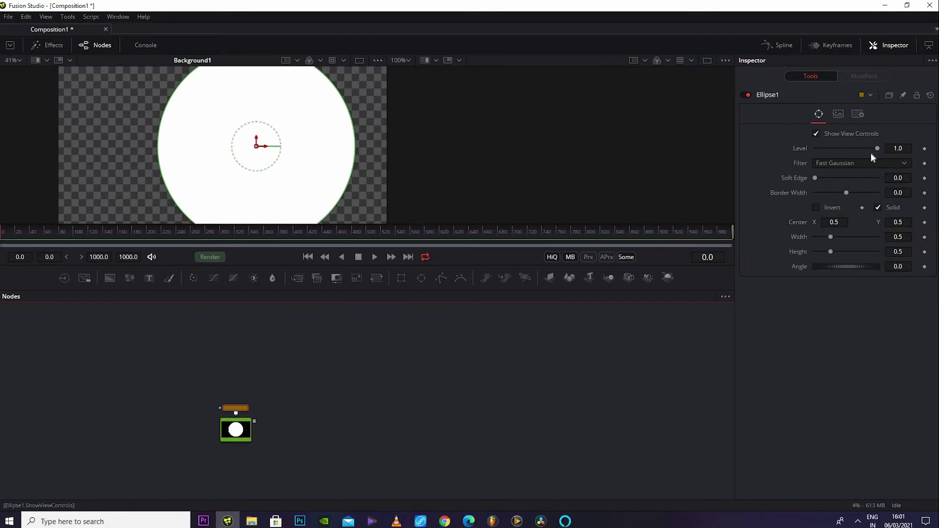
Step: Toggle the Ellipse mask's view controls off and on, then set its angle to 185.2, width to 0.787 and height to 0.961
{"action": "left_click", "coordinate": [816, 133]}
{"action": "left_click", "coordinate": [816, 134]}
{"action": "left_click_drag", "start_coordinate": [859, 147], "coordinate": [879, 149]}
{"action": "mouse_move", "coordinate": [836, 267]}
{"action": "left_mouse_down"}
{"action": "mouse_move", "coordinate": [869, 264]}
{"action": "mouse_move", "coordinate": [842, 249]}
{"action": "left_mouse_up"}
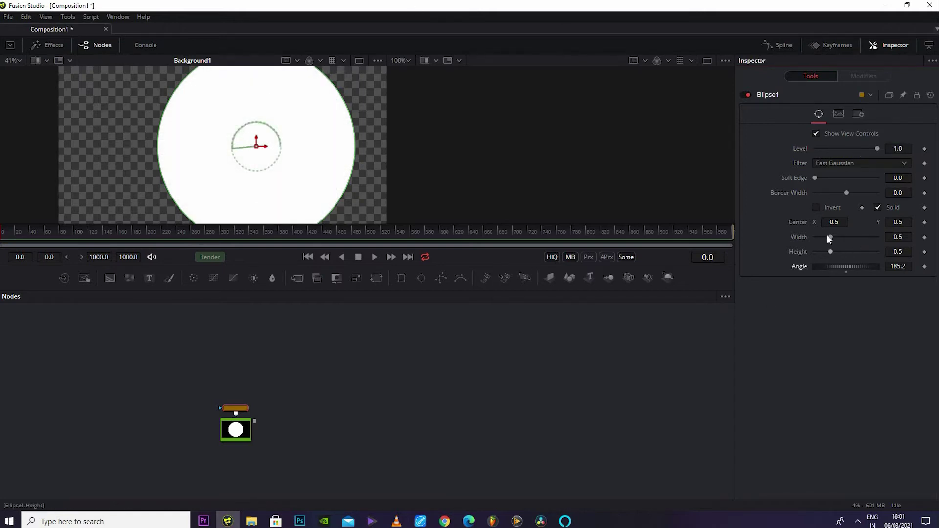
{"action": "left_click", "coordinate": [839, 237]}
{"action": "left_click", "coordinate": [844, 251]}
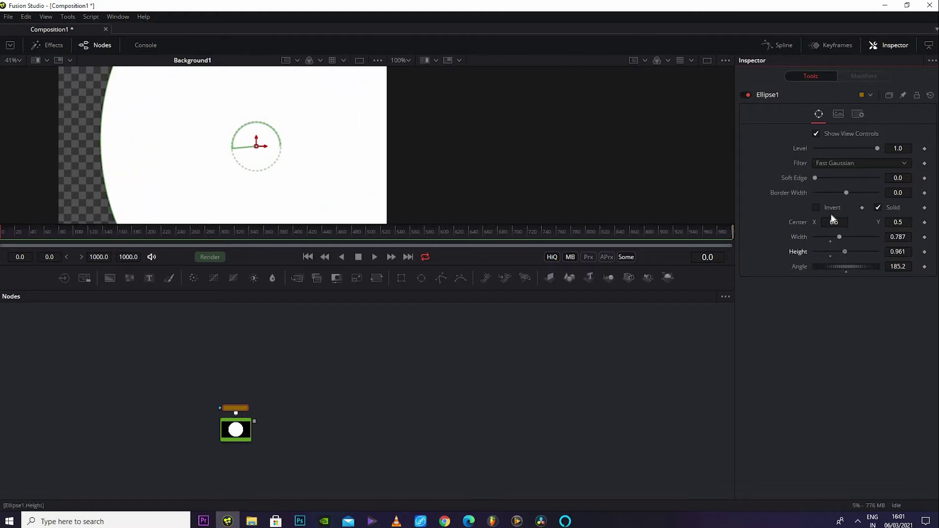
Step: Invert the Ellipse mask and turn off its Solid option
{"action": "left_click", "coordinate": [817, 208]}
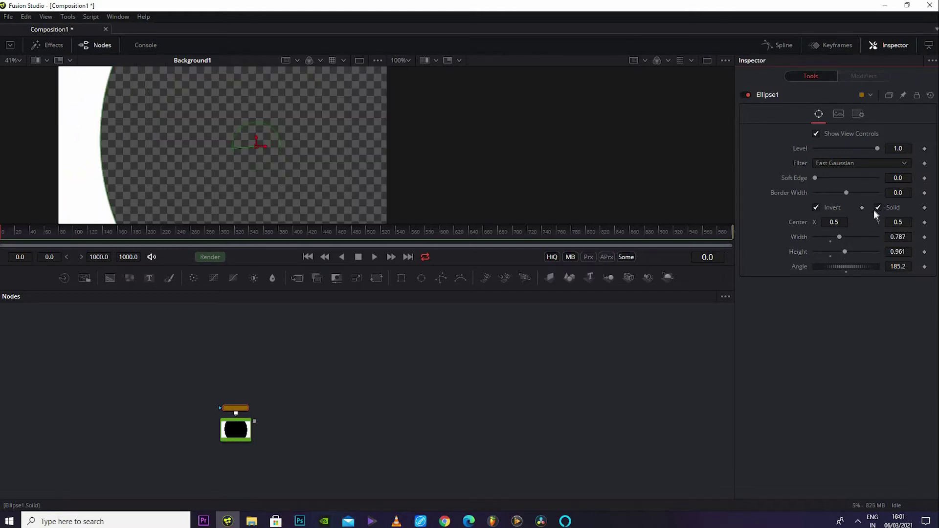
{"action": "left_click", "coordinate": [876, 208]}
{"action": "scroll", "coordinate": [210, 180], "scroll_direction": "down", "scroll_amount": 3}
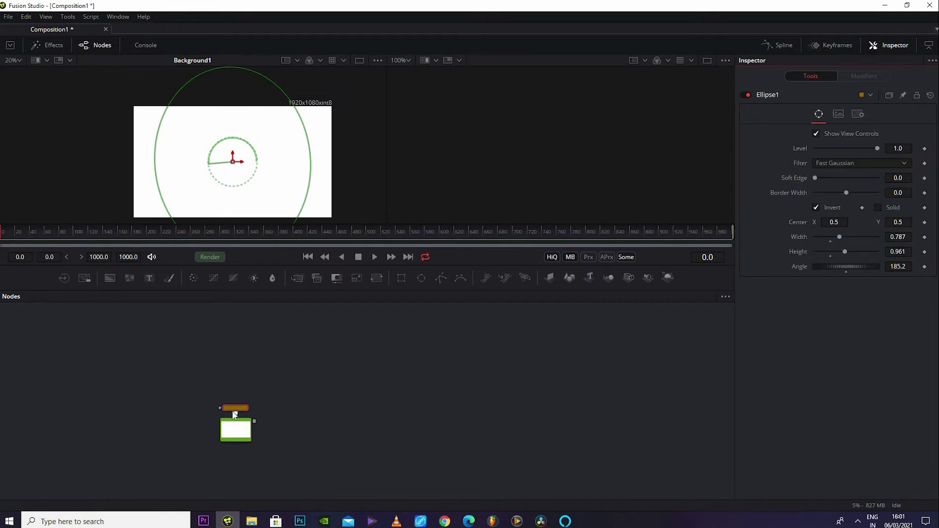
Step: Toggle the Ellipse mask node off and on, and delete it from the composition
{"action": "left_click_drag", "start_coordinate": [238, 407], "coordinate": [240, 401]}
{"action": "left_click", "coordinate": [747, 94]}
{"action": "left_click", "coordinate": [748, 95]}
{"action": "key", "text": "Delete"}
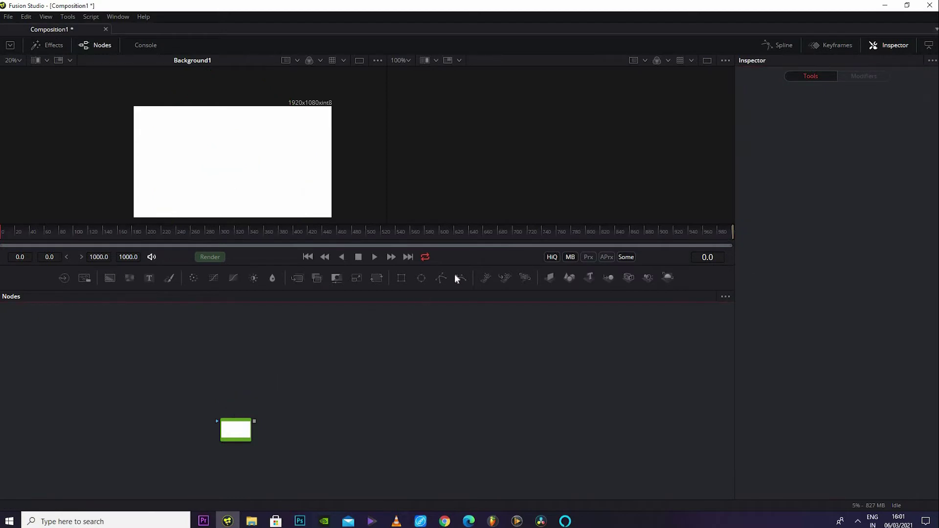
Step: Add a separate Polygon mask node and draw a closed, irregular rounded outline in the upper middle of the white frame
{"action": "left_click_drag", "start_coordinate": [440, 280], "coordinate": [439, 350]}
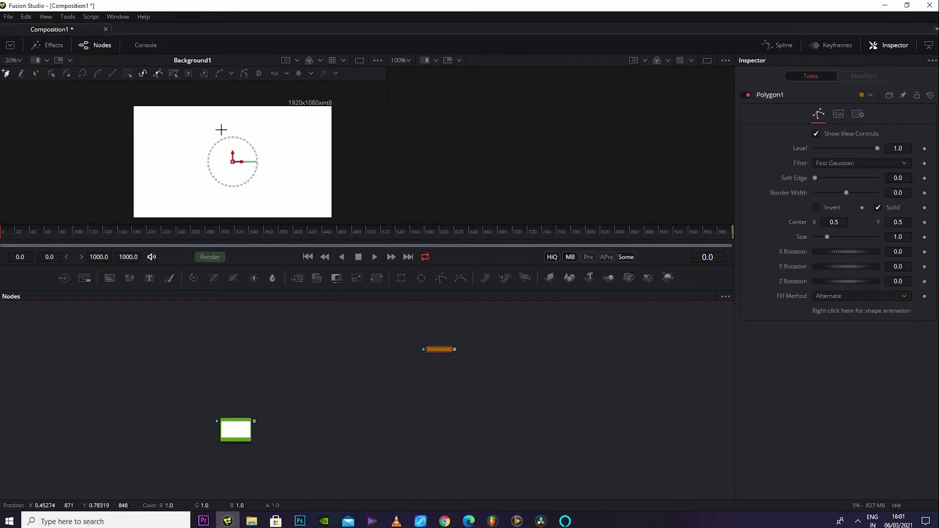
{"action": "scroll", "coordinate": [221, 129], "scroll_direction": "up", "scroll_amount": 2}
{"action": "left_click", "coordinate": [213, 117]}
{"action": "left_click", "coordinate": [154, 134]}
{"action": "left_click", "coordinate": [148, 155]}
{"action": "left_click", "coordinate": [150, 180]}
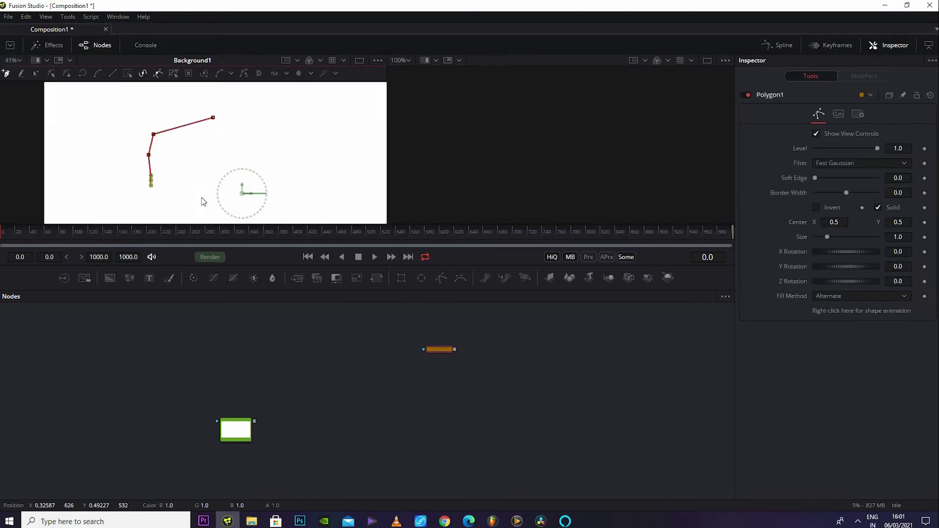
{"action": "mouse_move", "coordinate": [203, 202]}
{"action": "left_mouse_down"}
{"action": "mouse_move", "coordinate": [256, 174]}
{"action": "mouse_move", "coordinate": [251, 126]}
{"action": "mouse_move", "coordinate": [222, 115]}
{"action": "left_mouse_up"}
{"action": "left_click", "coordinate": [213, 117]}
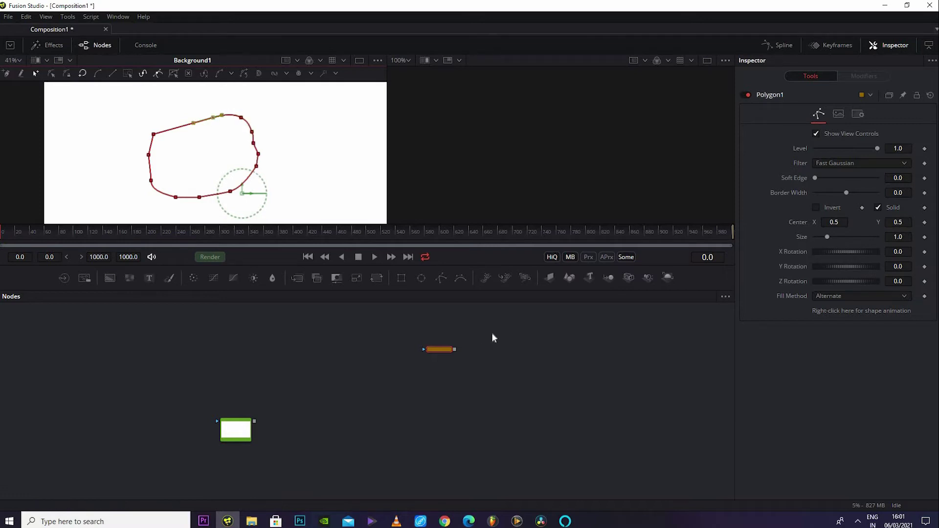
Step: Connect the Polygon mask to the Background node, test Invert, and set soft edge 0.0693, border width 0.13 and X rotation -67.8
{"action": "left_click_drag", "start_coordinate": [454, 349], "coordinate": [227, 431]}
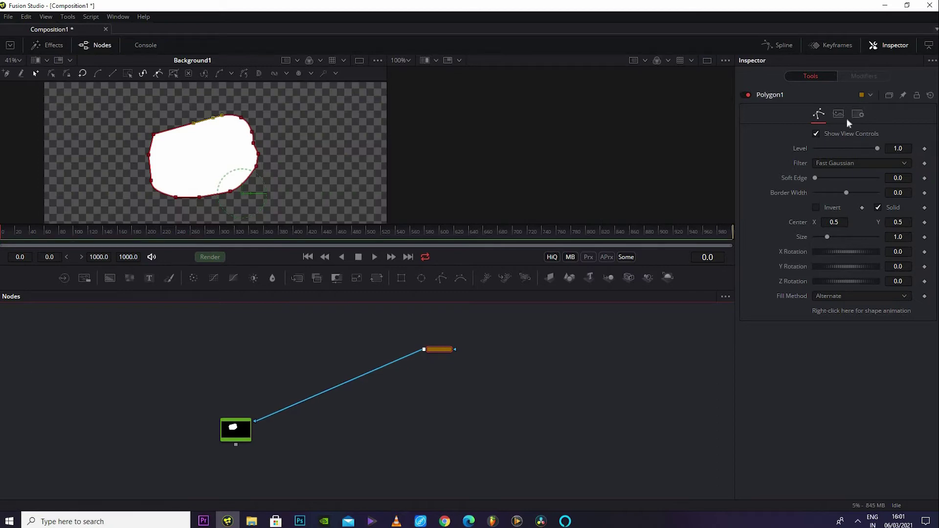
{"action": "left_click_drag", "start_coordinate": [816, 177], "coordinate": [867, 192]}
{"action": "left_click", "coordinate": [816, 209]}
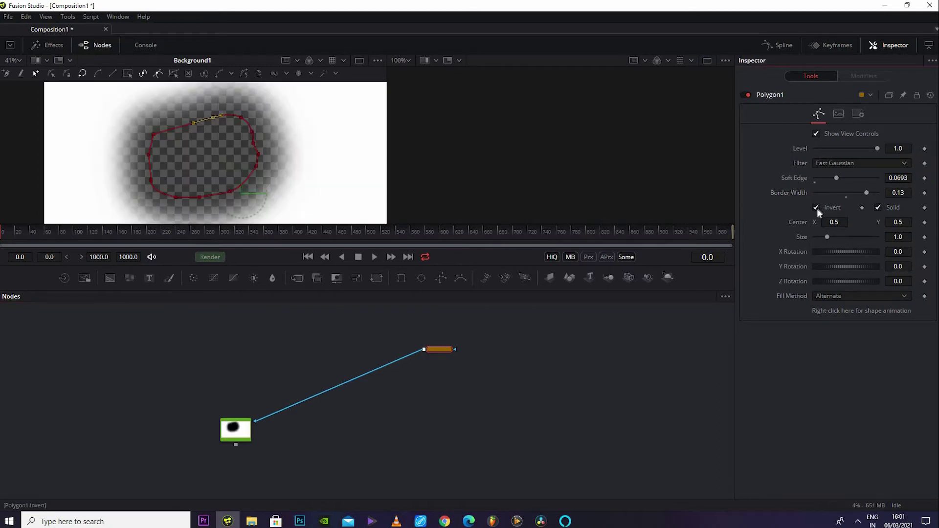
{"action": "left_click", "coordinate": [816, 207]}
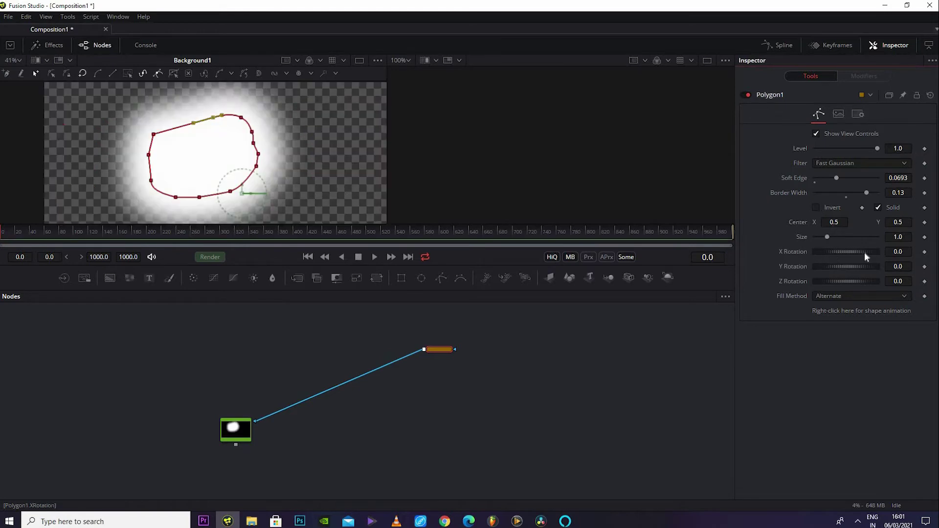
{"action": "left_click_drag", "start_coordinate": [864, 251], "coordinate": [814, 242]}
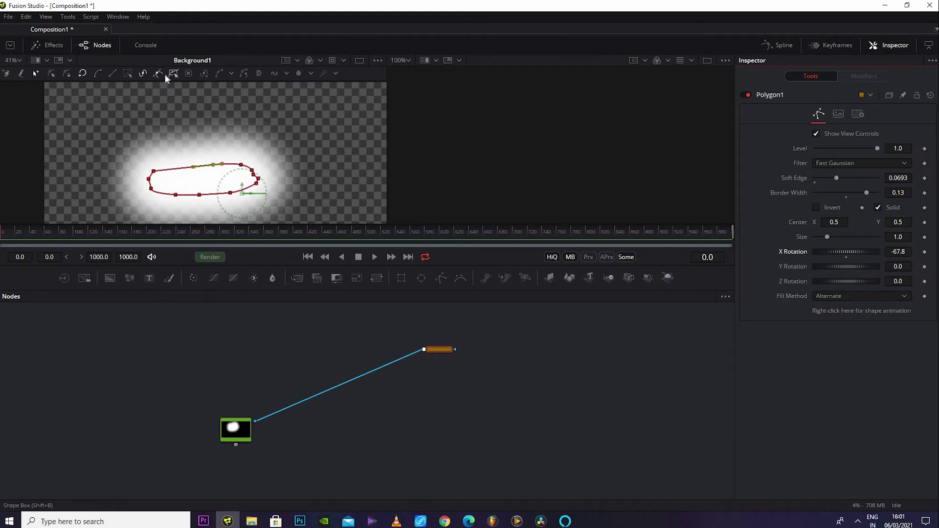
Step: Try to move a point at the right end of the Polygon mask's outline, and undo the change
{"action": "left_click", "coordinate": [68, 75]}
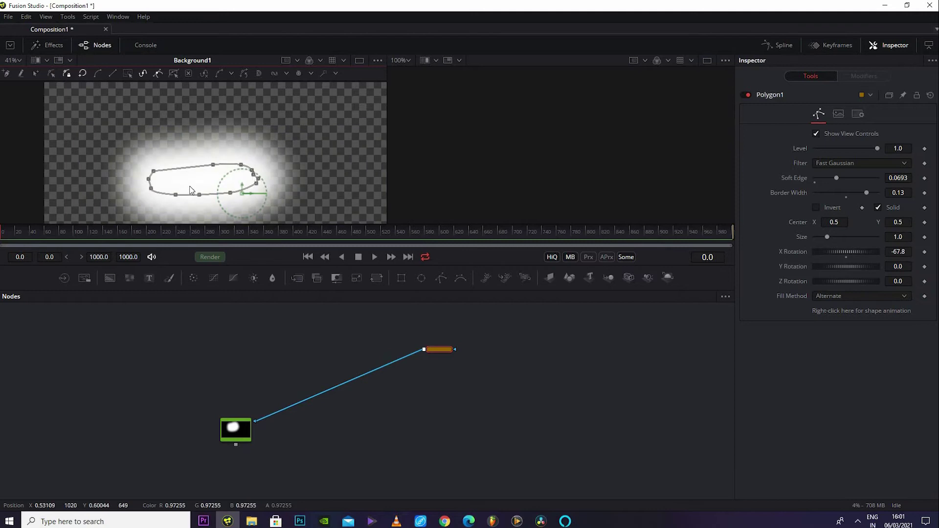
{"action": "left_click_drag", "start_coordinate": [257, 178], "coordinate": [236, 173]}
{"action": "key", "text": "ctrl+z"}
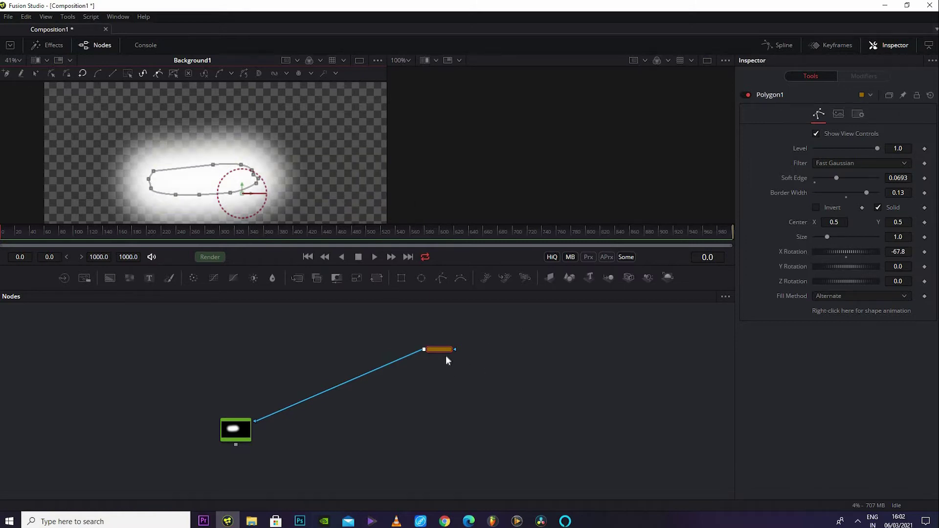
Step: Delete the Polygon mask node and draw an open three-point curve with a new BSpline mask, pulling its middle point outward
{"action": "mouse_move", "coordinate": [448, 351]}
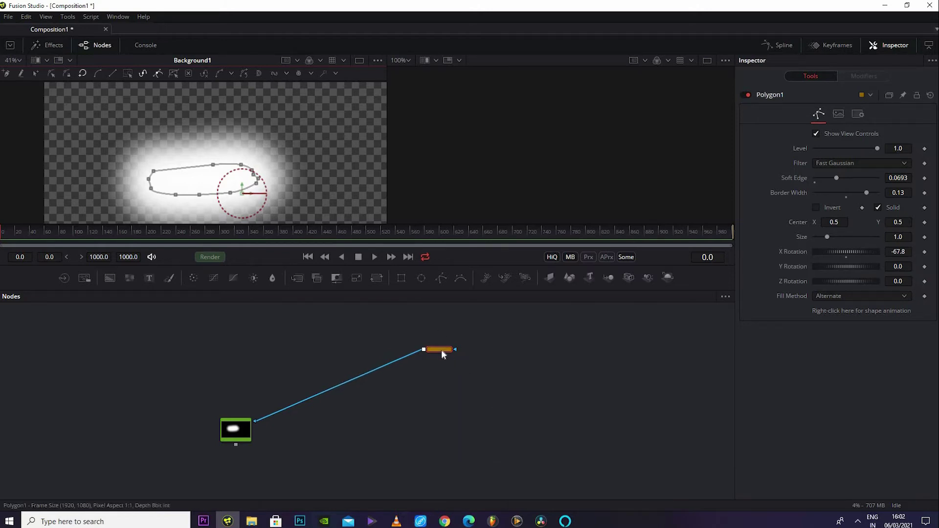
{"action": "key", "text": "Delete"}
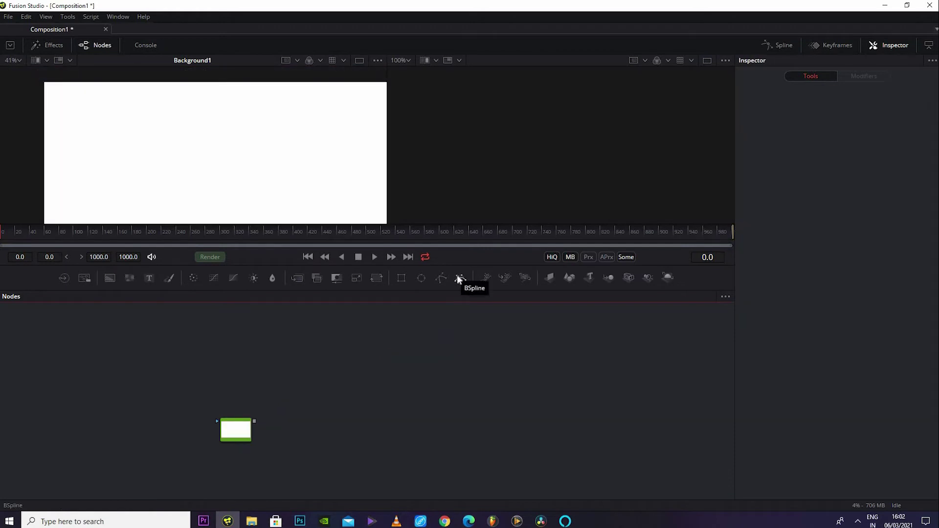
{"action": "left_click", "coordinate": [460, 279]}
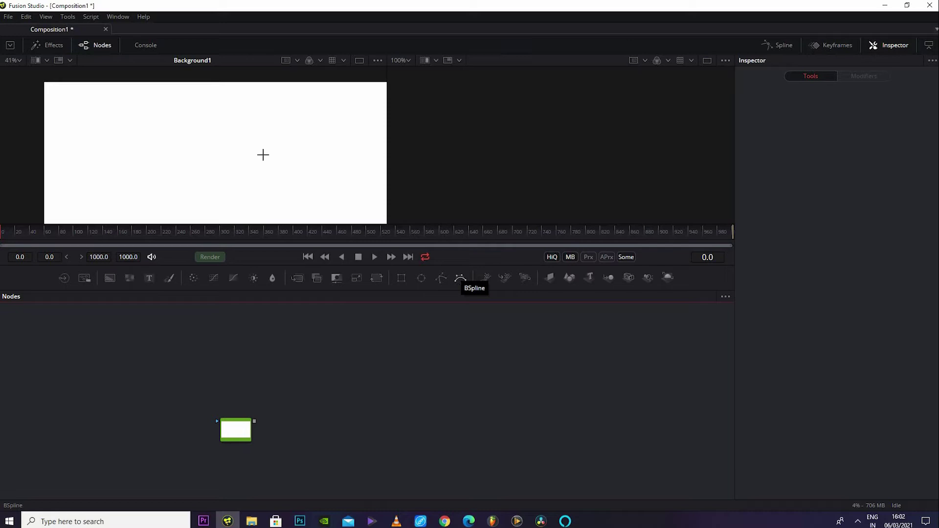
{"action": "left_click", "coordinate": [234, 117]}
{"action": "left_click", "coordinate": [207, 153]}
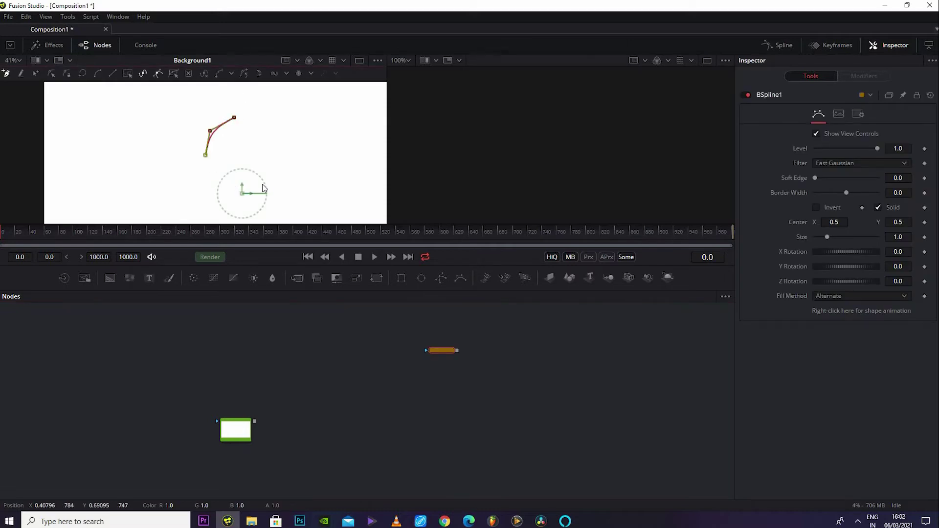
{"action": "left_click", "coordinate": [272, 183]}
{"action": "left_click_drag", "start_coordinate": [209, 145], "coordinate": [184, 167]}
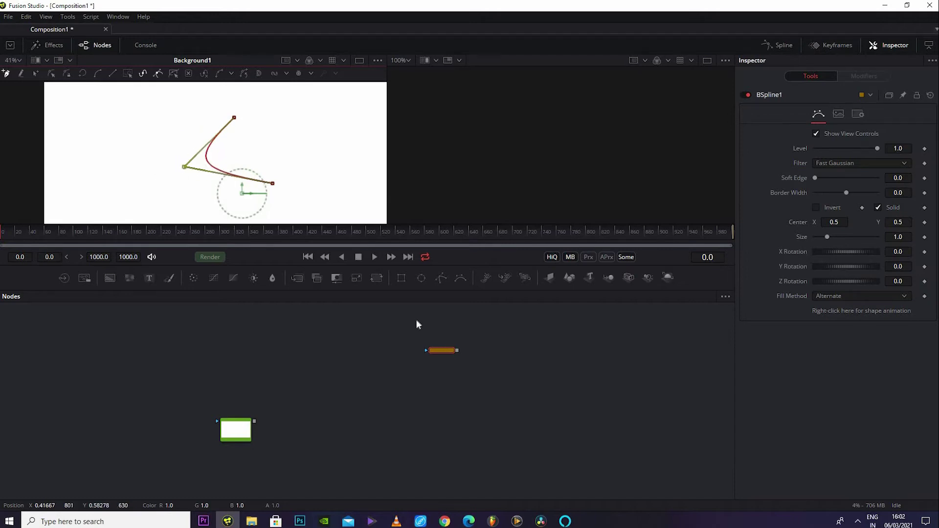
Step: Add a Polygon mask node and draw an open four-point path beside the BSpline curve for comparison
{"action": "left_click_drag", "start_coordinate": [441, 279], "coordinate": [184, 351]}
{"action": "left_click", "coordinate": [196, 139]}
{"action": "left_click", "coordinate": [163, 180]}
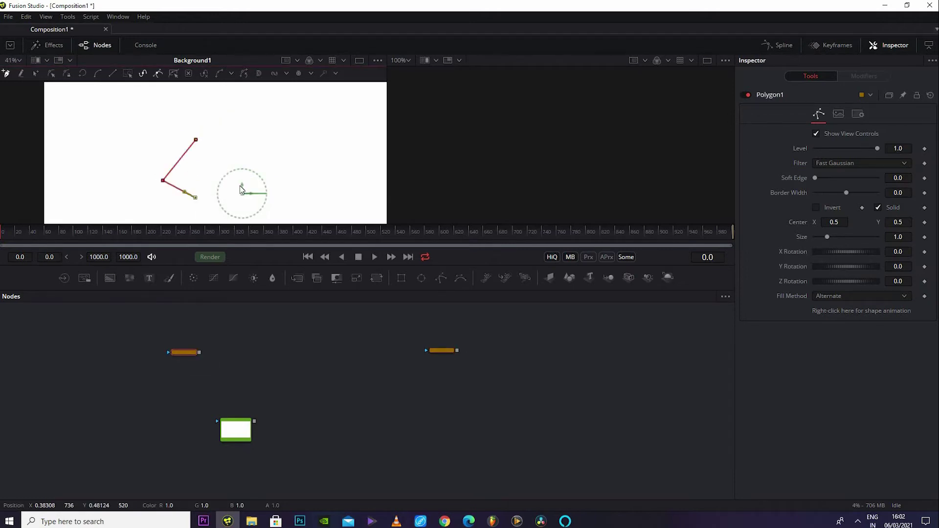
{"action": "left_click", "coordinate": [195, 198]}
{"action": "mouse_move", "coordinate": [231, 189]}
{"action": "left_mouse_down"}
{"action": "mouse_move", "coordinate": [250, 202]}
{"action": "mouse_move", "coordinate": [226, 199]}
{"action": "left_mouse_up"}
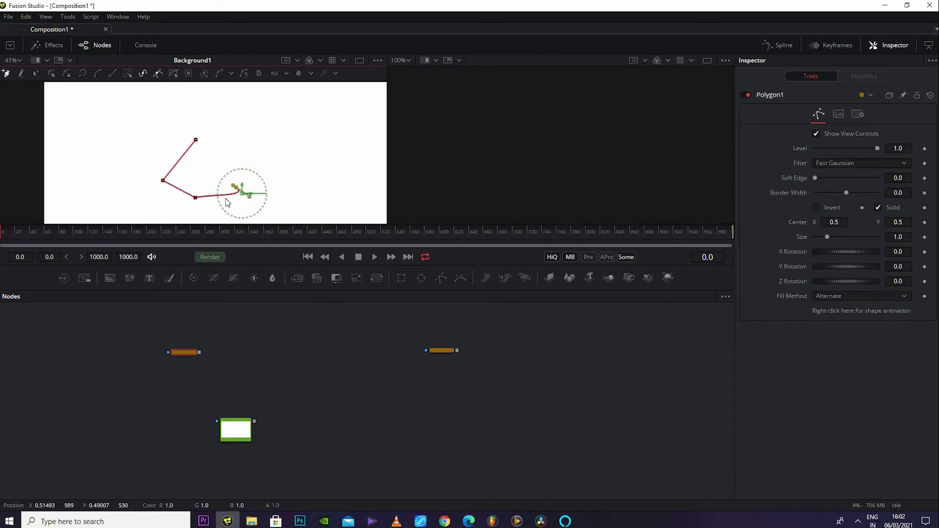
Step: Delete both the BSpline and Polygon mask nodes
{"action": "left_click_drag", "start_coordinate": [97, 329], "coordinate": [509, 361]}
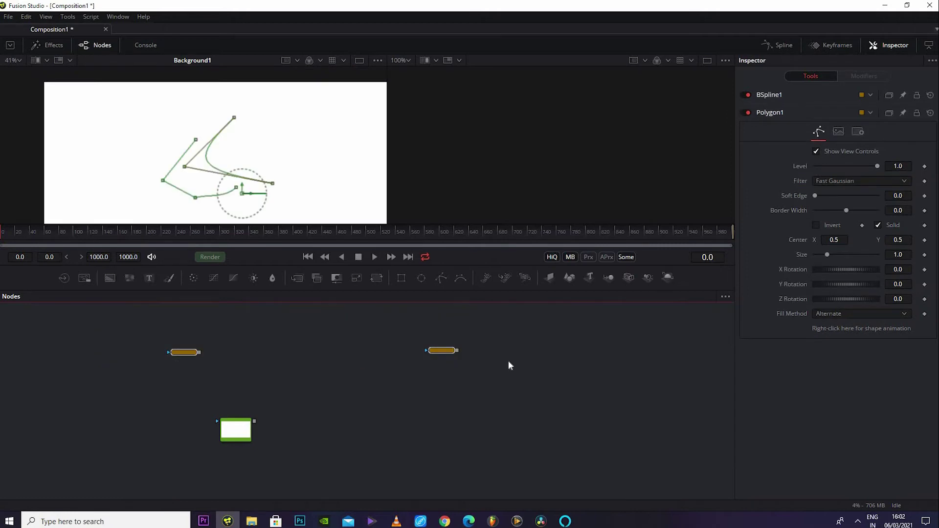
{"action": "key", "text": "Delete"}
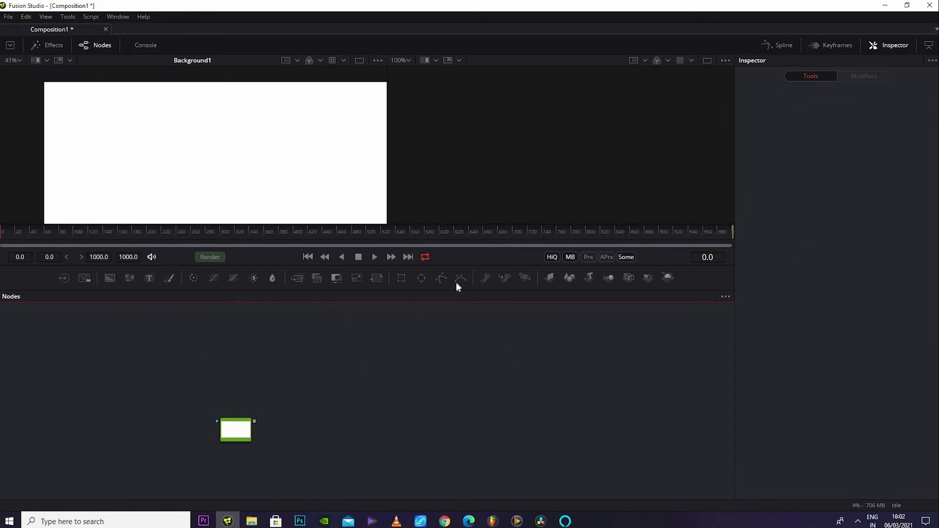
Step: Enlarge the viewer area, reposition the Background node, and add a Rectangle mask to it
{"action": "mouse_move", "coordinate": [230, 431]}
{"action": "left_mouse_down"}
{"action": "mouse_move", "coordinate": [213, 398]}
{"action": "mouse_move", "coordinate": [218, 429]}
{"action": "left_mouse_up"}
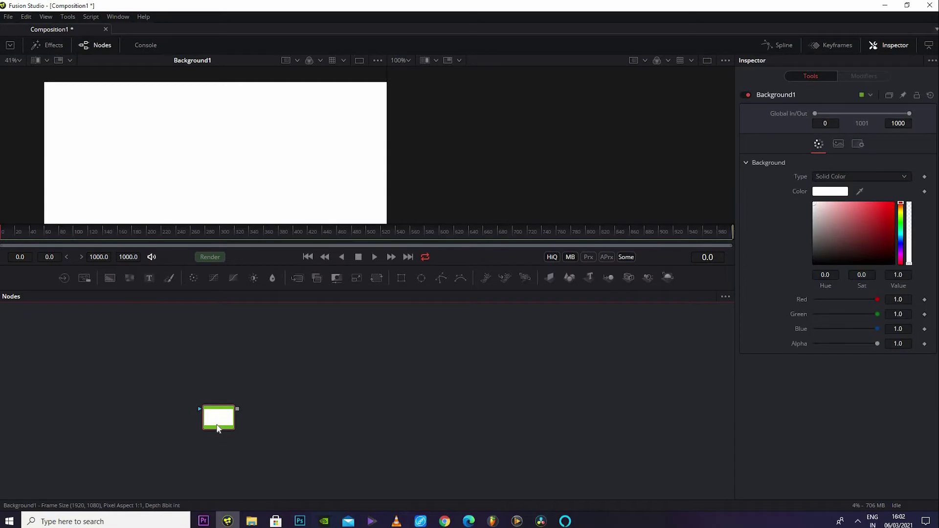
{"action": "left_click", "coordinate": [18, 61]}
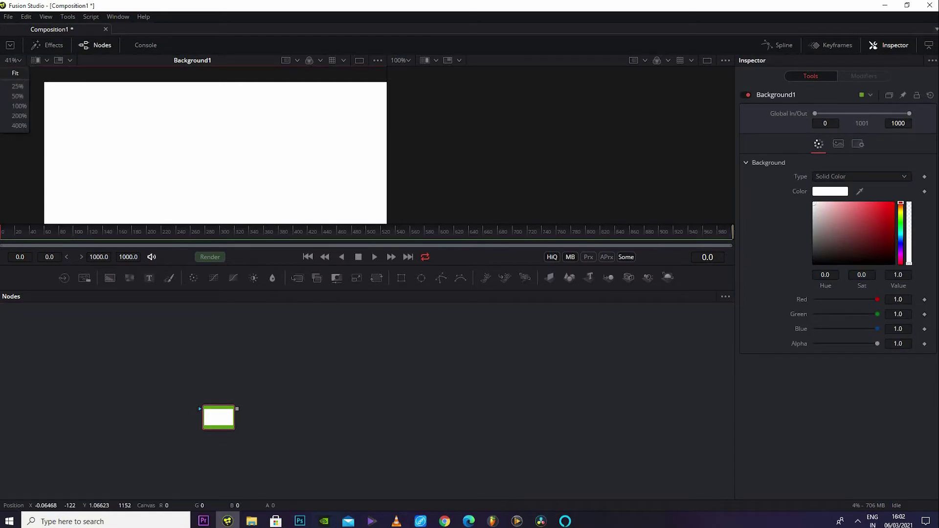
{"action": "left_click", "coordinate": [15, 72]}
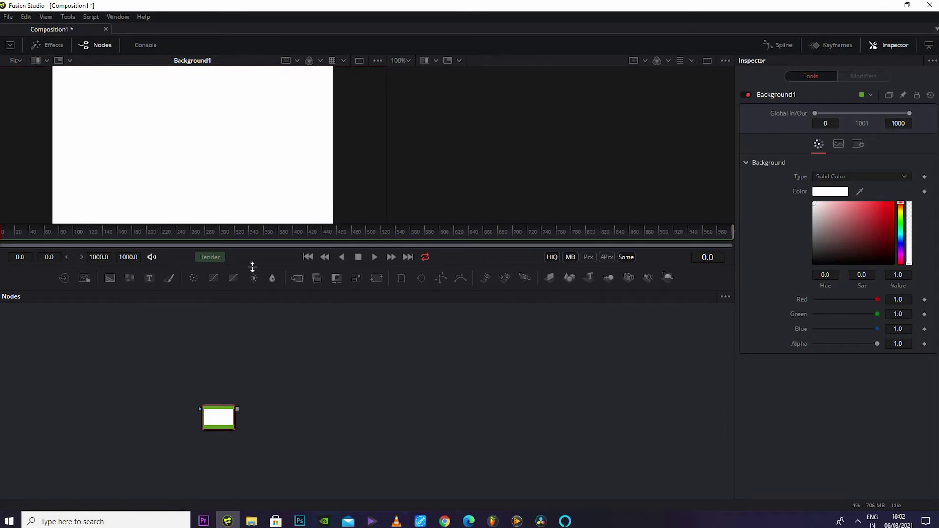
{"action": "left_click_drag", "start_coordinate": [253, 266], "coordinate": [311, 287]}
{"action": "scroll", "coordinate": [214, 187], "scroll_direction": "down", "scroll_amount": 2}
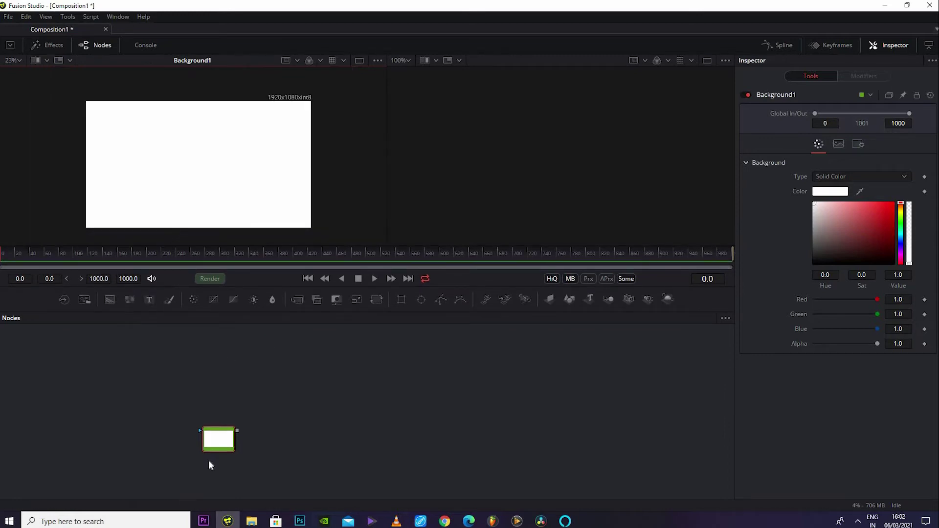
{"action": "left_click_drag", "start_coordinate": [219, 440], "coordinate": [257, 416]}
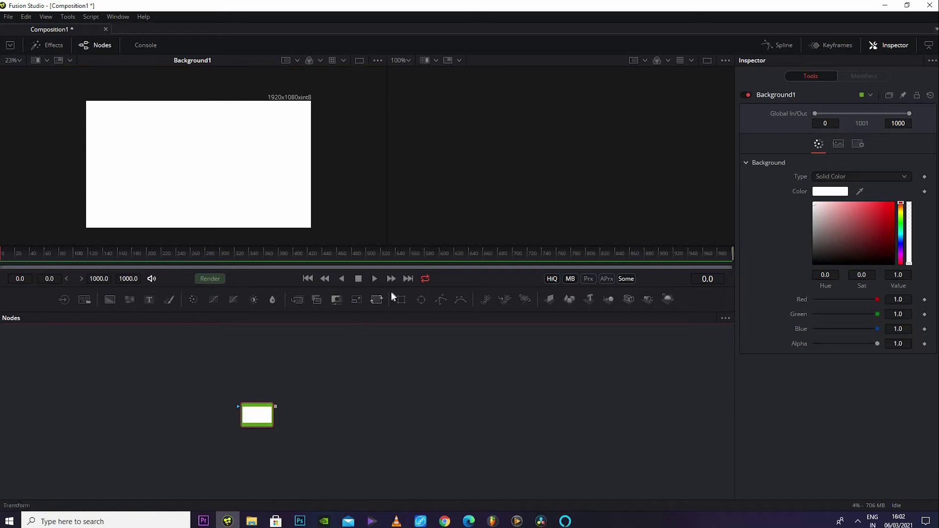
{"action": "left_click", "coordinate": [402, 300]}
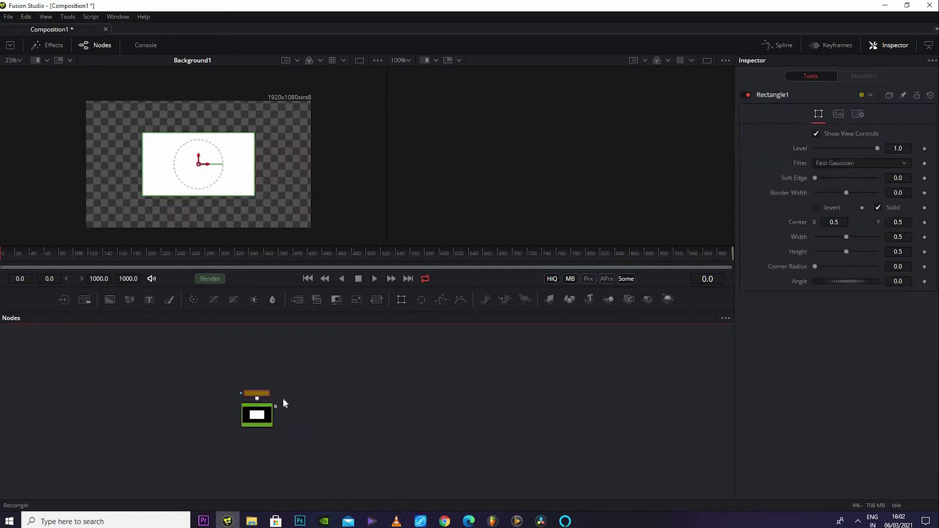
Step: Set the Background node's color to orange-red with hue 0.04, saturation 1.0 and value 1.0
{"action": "left_click", "coordinate": [257, 418]}
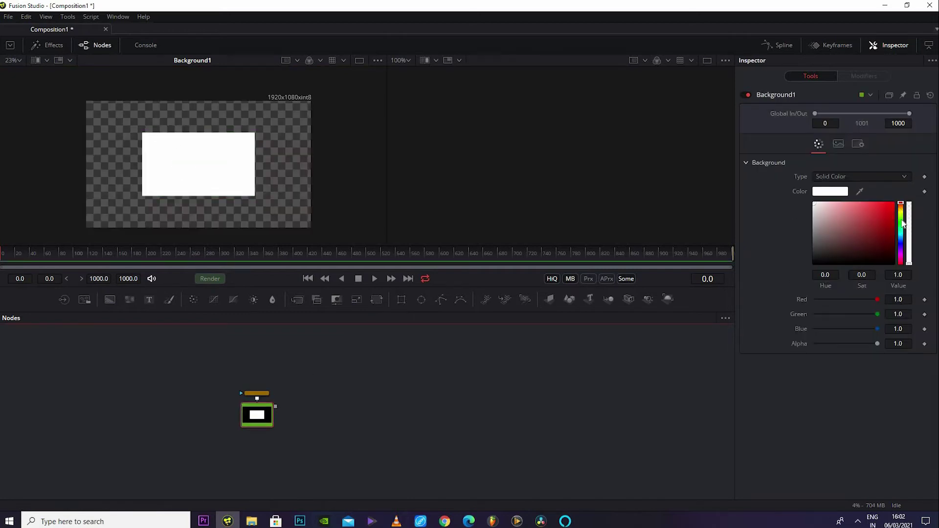
{"action": "left_click_drag", "start_coordinate": [903, 224], "coordinate": [901, 205]}
{"action": "left_click", "coordinate": [893, 204]}
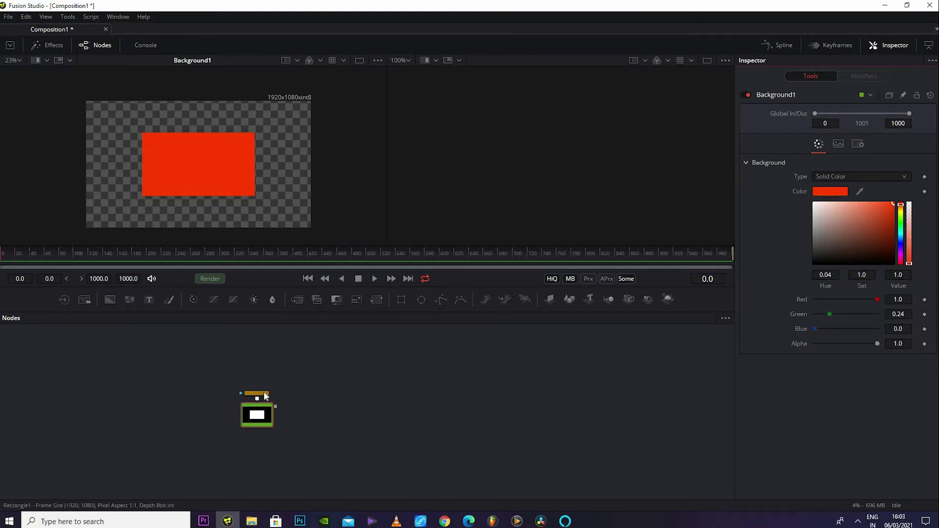
Step: Toggle the Rectangle mask's inversion on and off, and set its soft edge to 0.1512 and border width to 0.2
{"action": "scroll", "coordinate": [263, 397], "scroll_direction": "up", "scroll_amount": 5}
{"action": "left_click", "coordinate": [246, 393]}
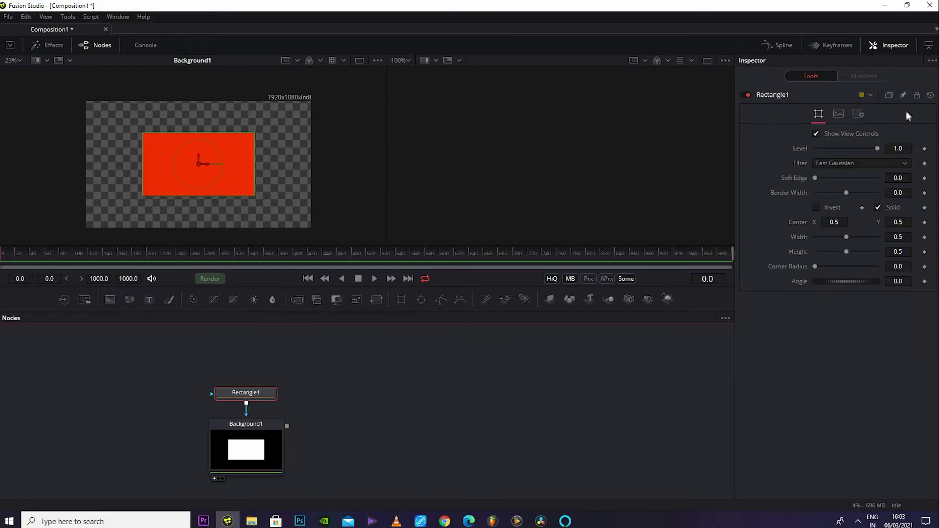
{"action": "left_click", "coordinate": [817, 206]}
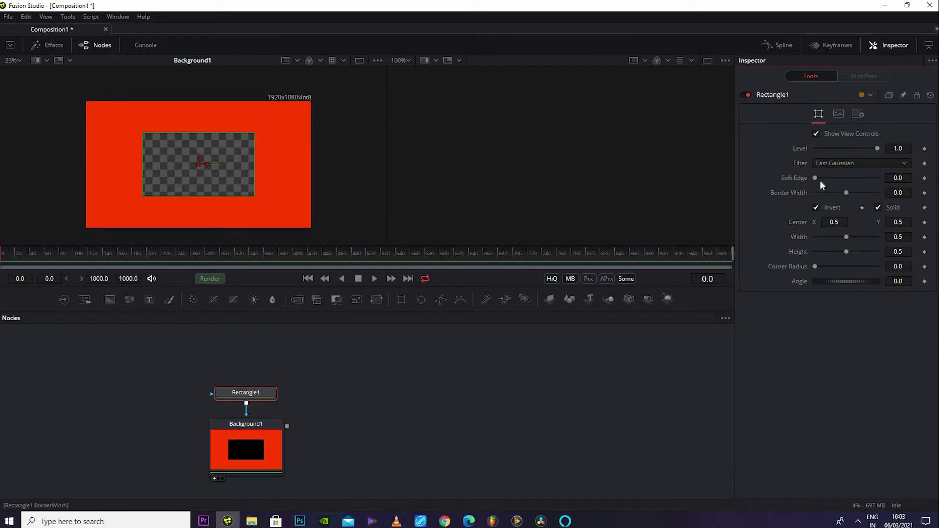
{"action": "mouse_move", "coordinate": [830, 176]}
{"action": "left_mouse_down"}
{"action": "mouse_move", "coordinate": [852, 175]}
{"action": "mouse_move", "coordinate": [836, 178]}
{"action": "left_mouse_up"}
{"action": "left_click", "coordinate": [816, 207]}
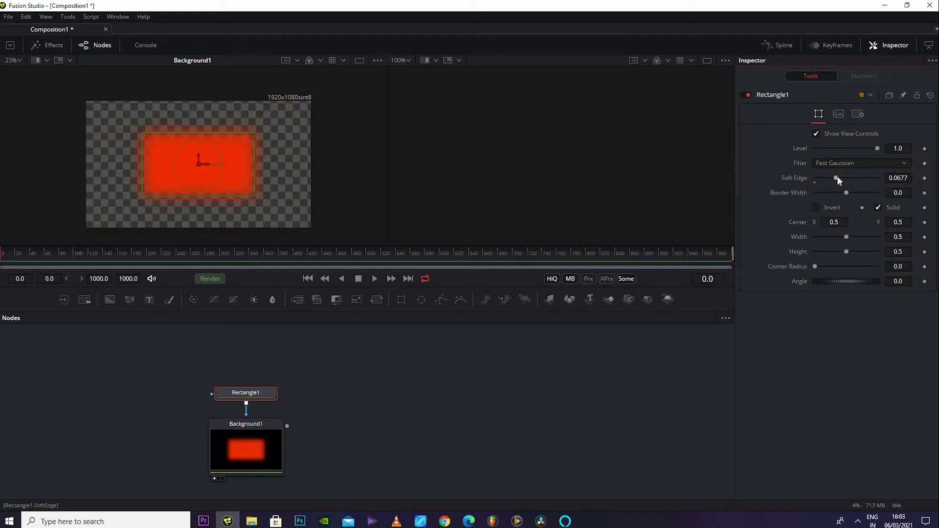
{"action": "left_click_drag", "start_coordinate": [847, 179], "coordinate": [883, 193]}
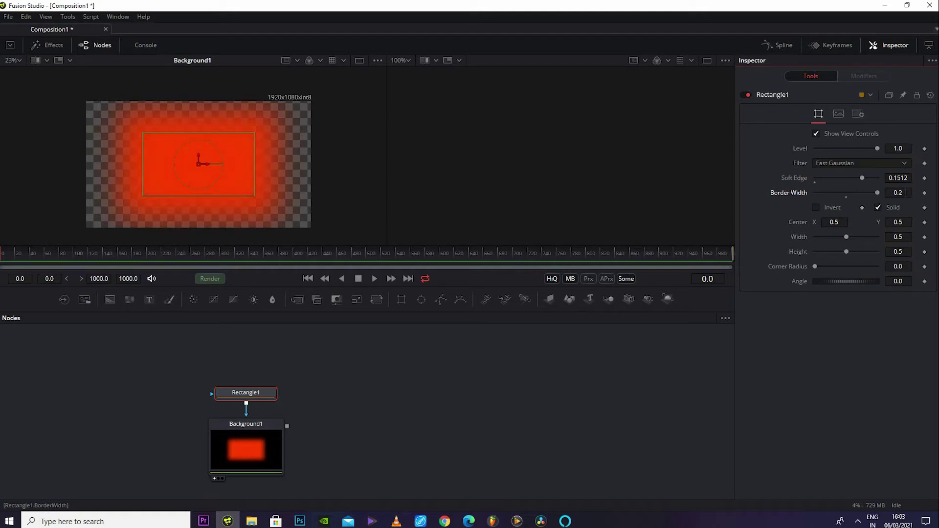
Step: Set the Rectangle mask's border width to 0.5, reduce it to 0.432, and invert the mask
{"action": "left_click", "coordinate": [906, 193]}
{"action": "type", "text": "0.5"}
{"action": "key", "text": "Tab"}
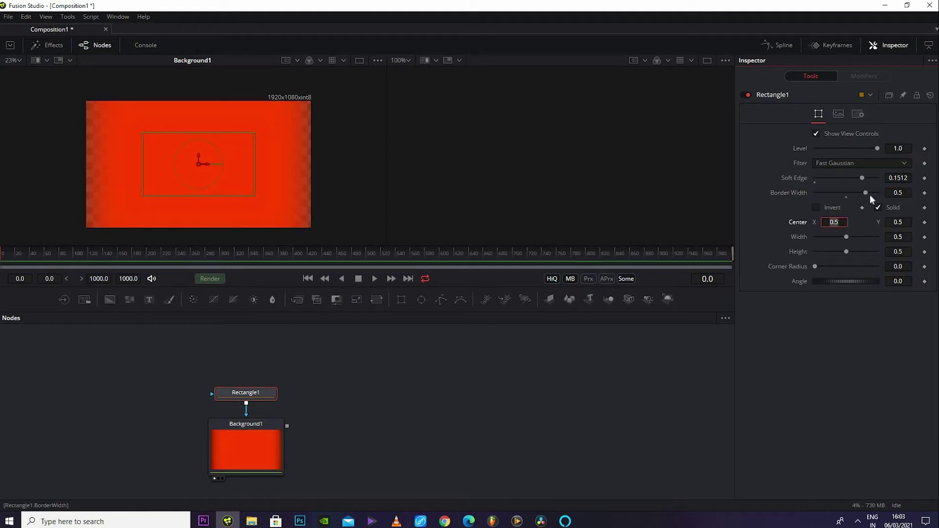
{"action": "left_click_drag", "start_coordinate": [864, 192], "coordinate": [867, 196]}
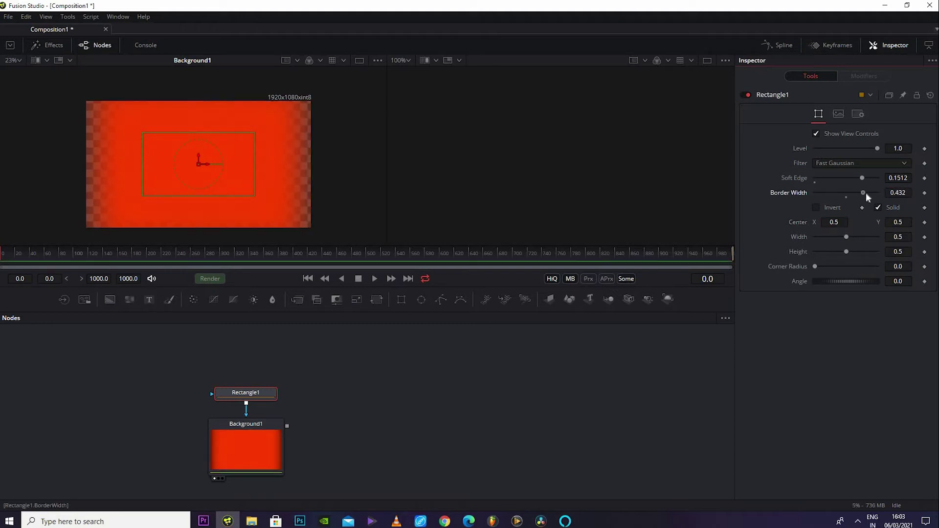
{"action": "left_click", "coordinate": [818, 207]}
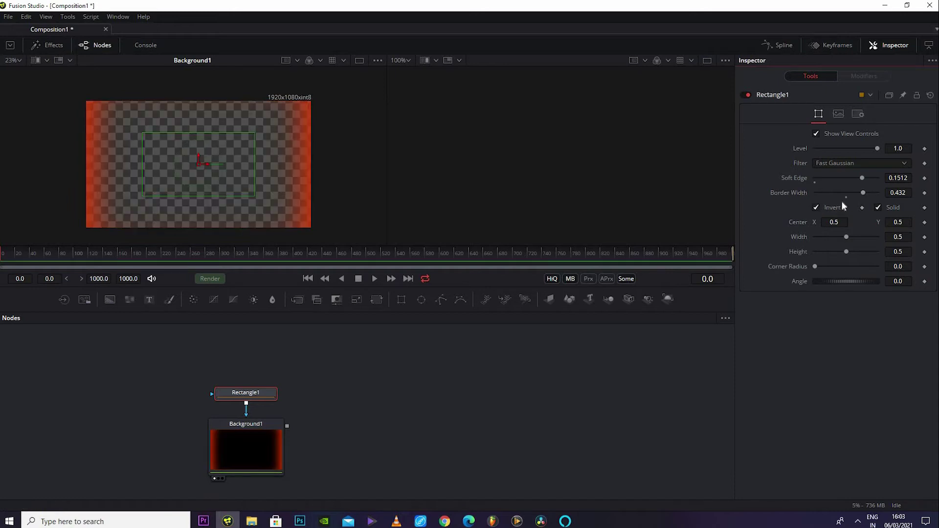
Step: Set the inverted Rectangle mask's soft edge to 0.1969, border width to 0.317 and level to 0.764
{"action": "mouse_move", "coordinate": [862, 179]}
{"action": "left_mouse_down"}
{"action": "mouse_move", "coordinate": [841, 179]}
{"action": "mouse_move", "coordinate": [858, 192]}
{"action": "left_mouse_up"}
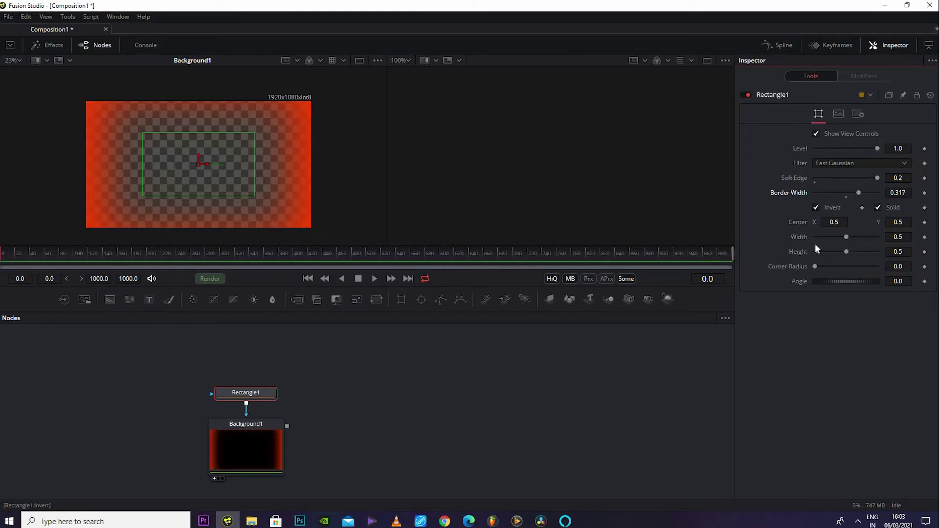
{"action": "left_click_drag", "start_coordinate": [815, 266], "coordinate": [842, 268]}
{"action": "left_click_drag", "start_coordinate": [876, 149], "coordinate": [858, 149]}
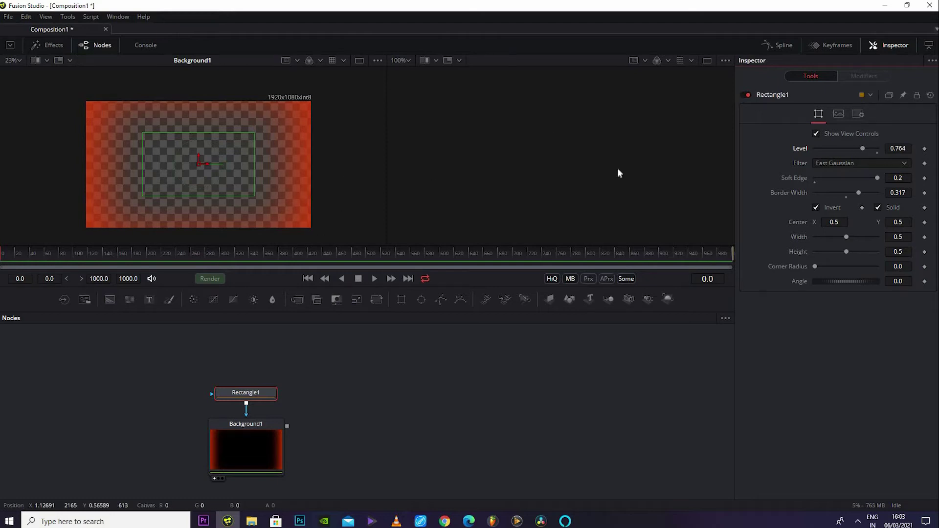
{"action": "mouse_move", "coordinate": [874, 179]}
{"action": "left_mouse_down"}
{"action": "mouse_move", "coordinate": [865, 178]}
{"action": "mouse_move", "coordinate": [875, 176]}
{"action": "left_mouse_up"}
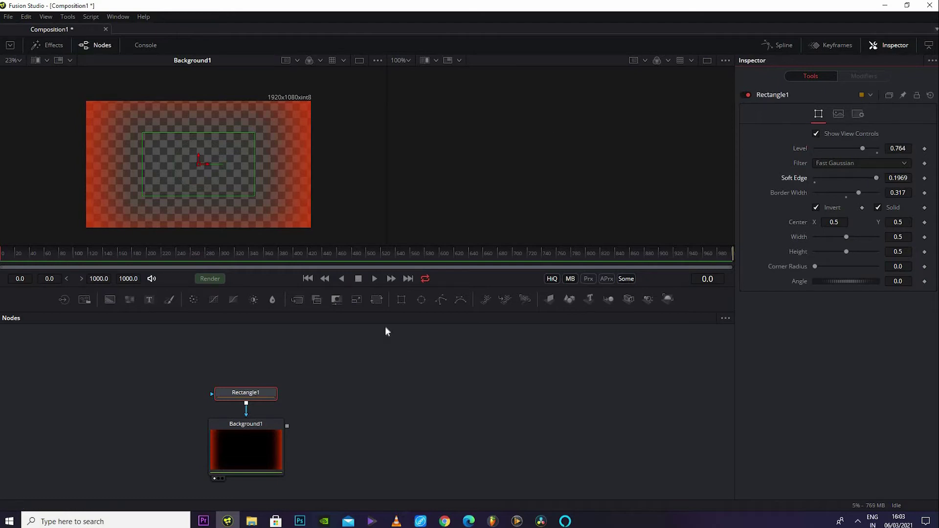
Step: Add an Ellipse mask connected to a new second Background node, and show that Background in the second viewer
{"action": "left_click_drag", "start_coordinate": [421, 300], "coordinate": [453, 388]}
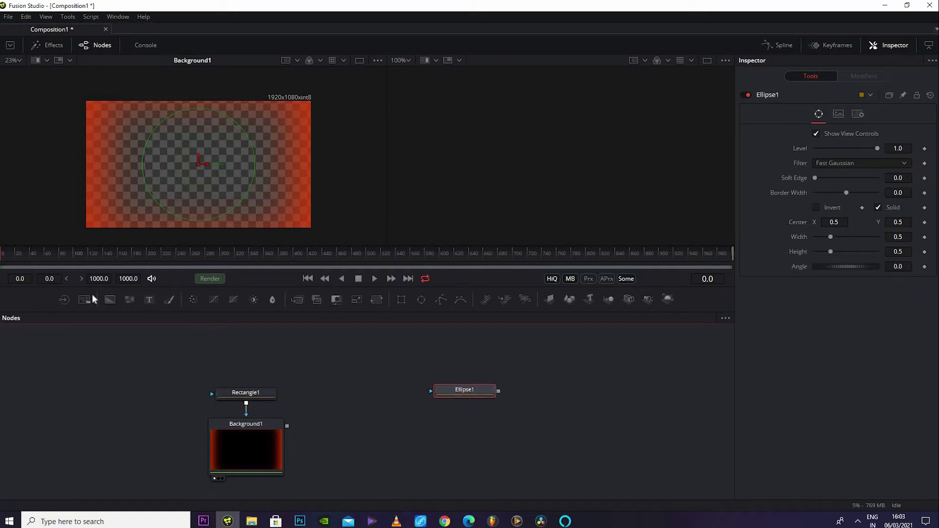
{"action": "left_click", "coordinate": [110, 300]}
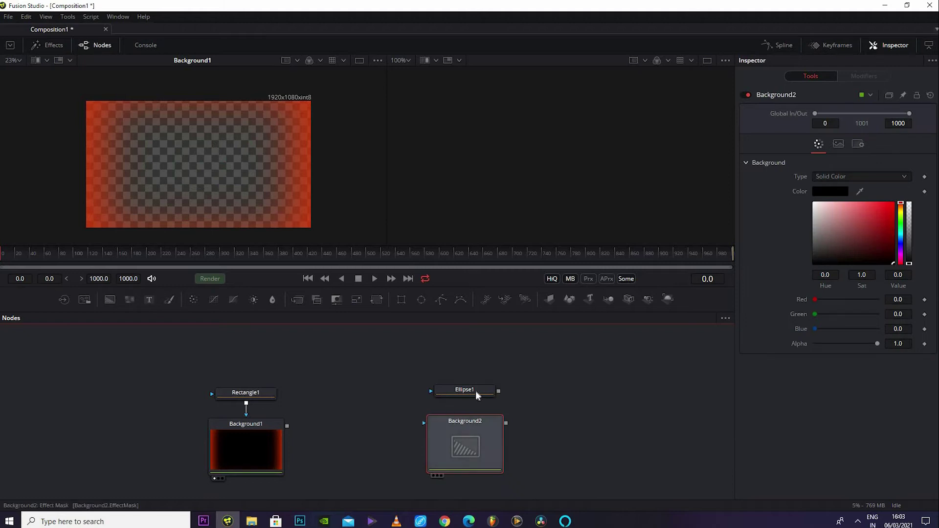
{"action": "left_click_drag", "start_coordinate": [491, 438], "coordinate": [568, 198]}
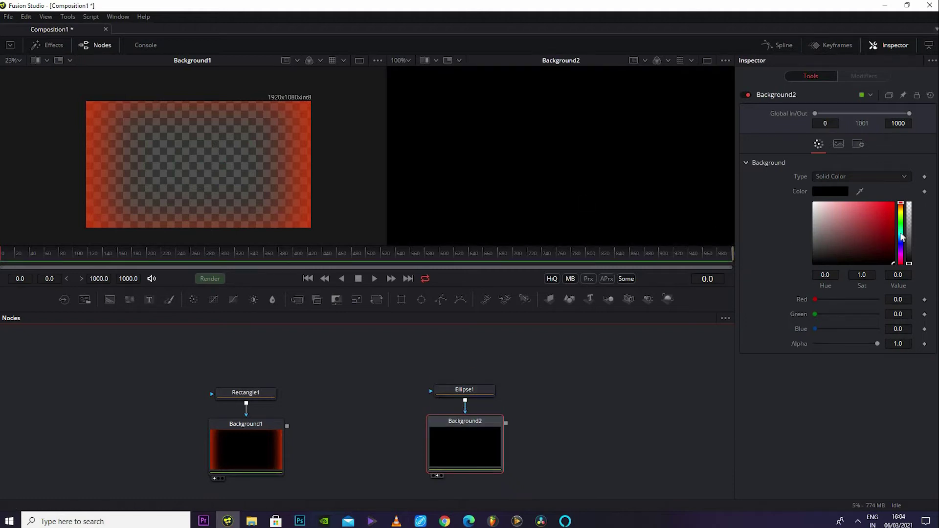
Step: Color the second Background cyan with hue 0.496, saturation 1.0 and value 0.929, and fit its image to the viewer
{"action": "left_click_drag", "start_coordinate": [902, 237], "coordinate": [893, 207]}
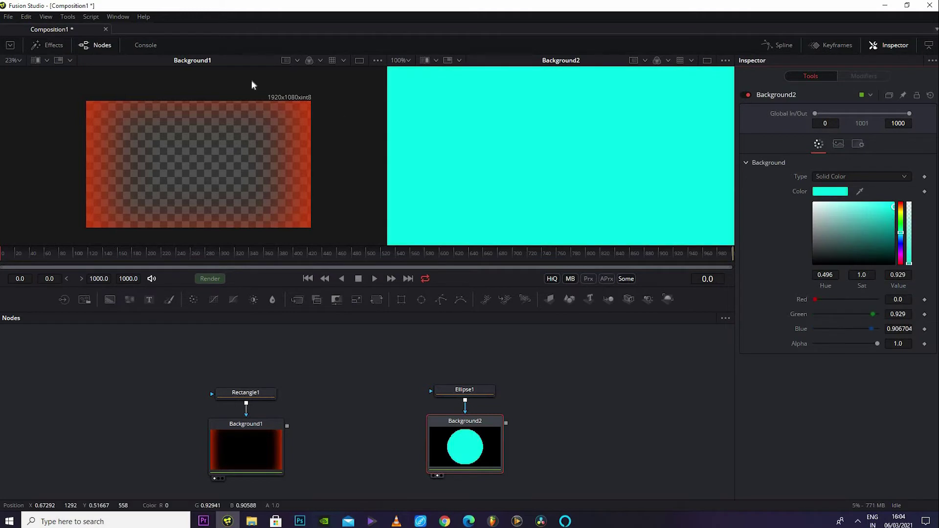
{"action": "left_click", "coordinate": [406, 60]}
{"action": "left_click", "coordinate": [404, 82]}
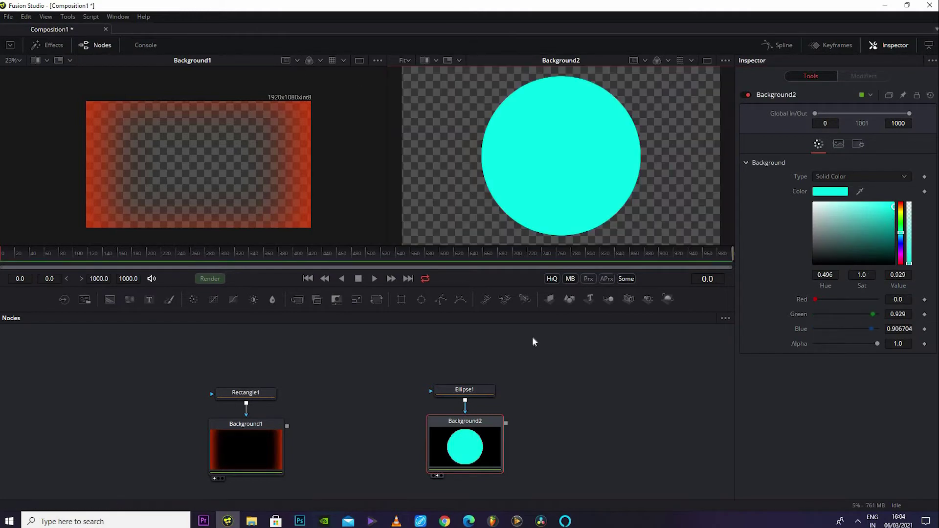
Step: Move the Ellipse and second Background nodes slightly up, and set the Ellipse's soft edge to 0.0394 and border width to 0.01
{"action": "left_click_drag", "start_coordinate": [535, 498], "coordinate": [425, 372]}
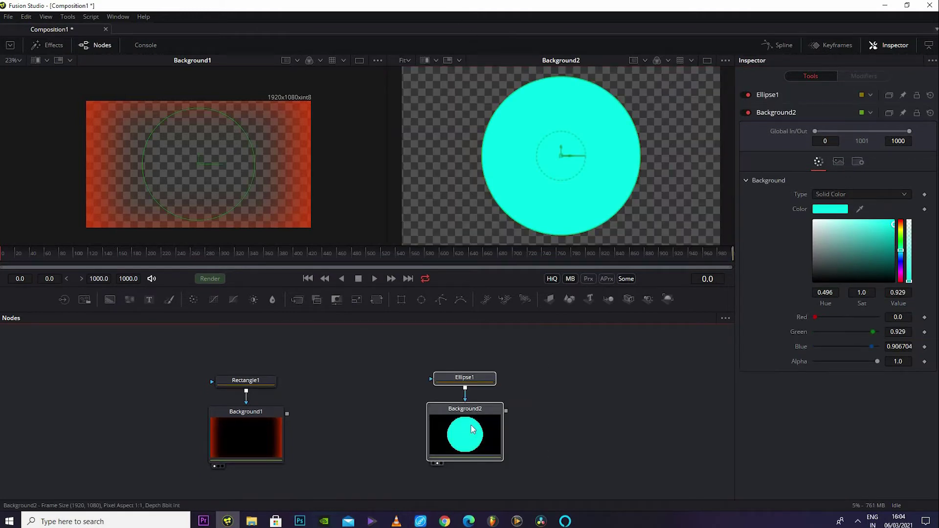
{"action": "left_click_drag", "start_coordinate": [473, 429], "coordinate": [475, 419]}
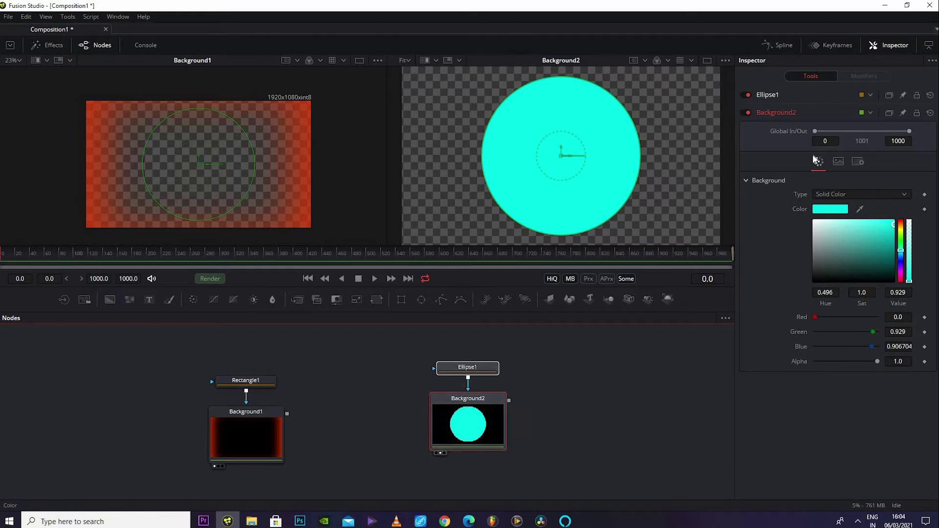
{"action": "left_click", "coordinate": [469, 369]}
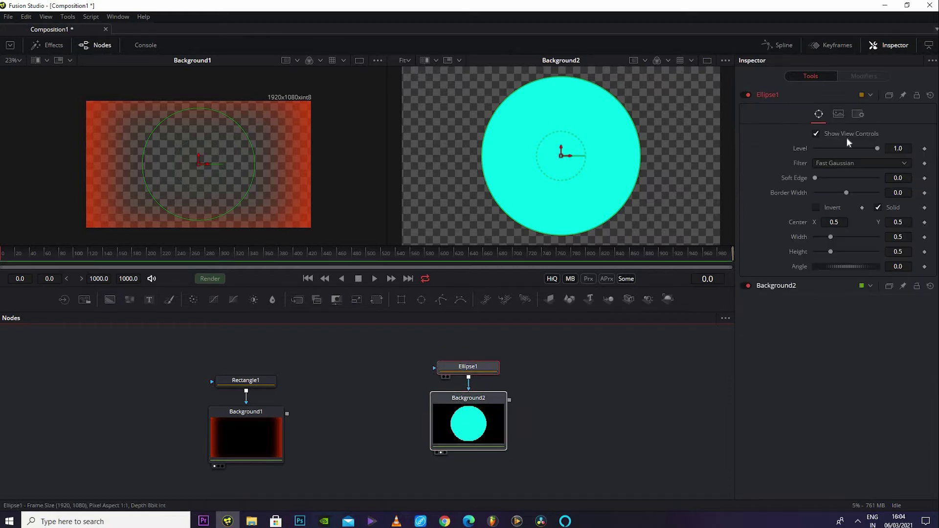
{"action": "left_click", "coordinate": [829, 177]}
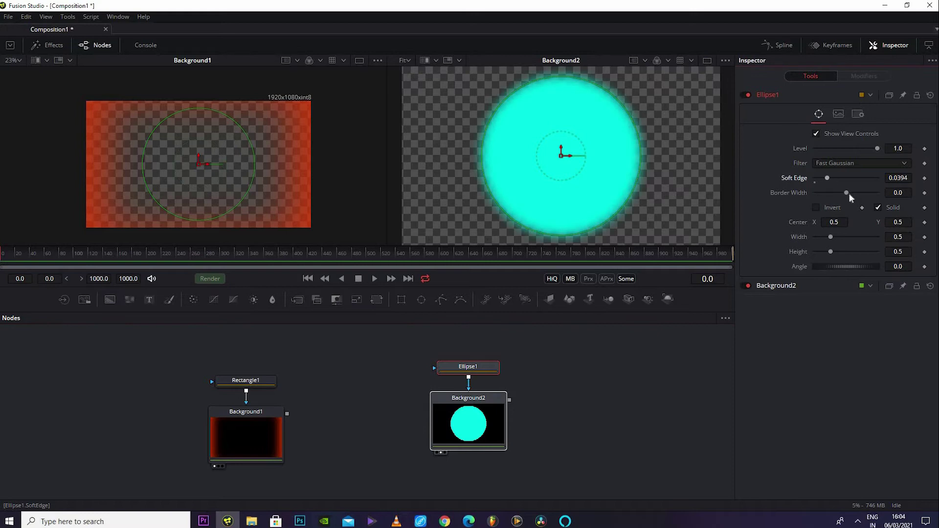
{"action": "left_click_drag", "start_coordinate": [854, 193], "coordinate": [852, 192]}
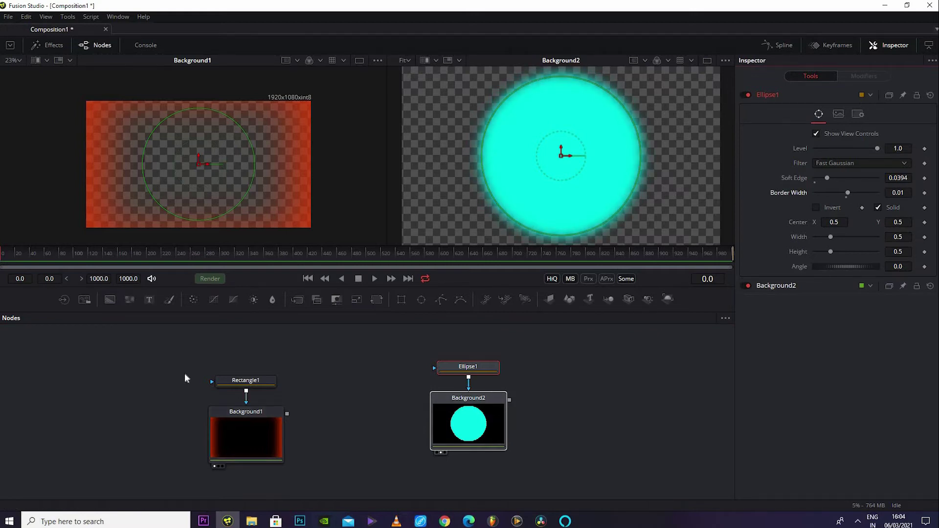
Step: Space the two masked Background nodes apart and merge the second Background over the first with a Merge node
{"action": "left_click_drag", "start_coordinate": [163, 371], "coordinate": [181, 442]}
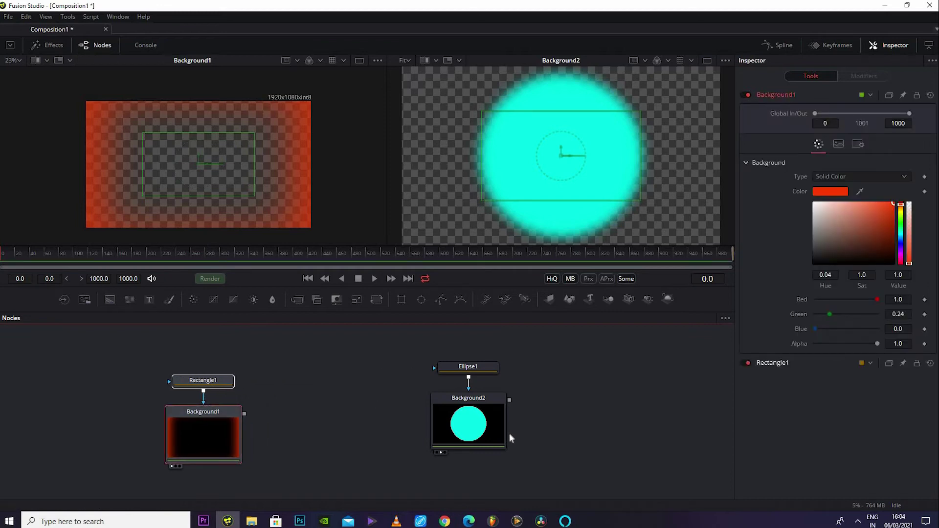
{"action": "left_click_drag", "start_coordinate": [509, 433], "coordinate": [381, 358]}
{"action": "left_click_drag", "start_coordinate": [504, 402], "coordinate": [245, 424]}
{"action": "left_click_drag", "start_coordinate": [479, 417], "coordinate": [352, 463]}
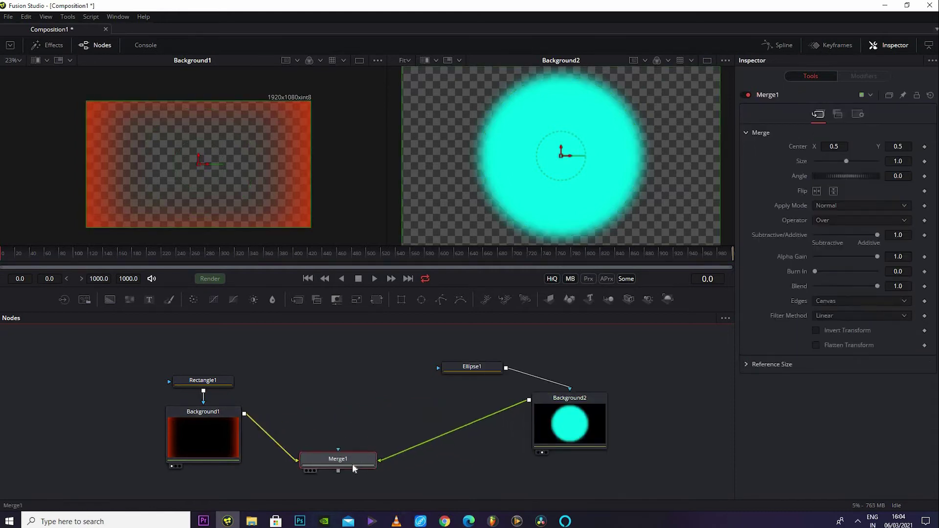
Step: Arrange both masked Background pairs above the Merge node and show the Merge output in the first viewer
{"action": "left_click_drag", "start_coordinate": [575, 419], "coordinate": [501, 432]}
{"action": "left_click_drag", "start_coordinate": [446, 343], "coordinate": [480, 393]}
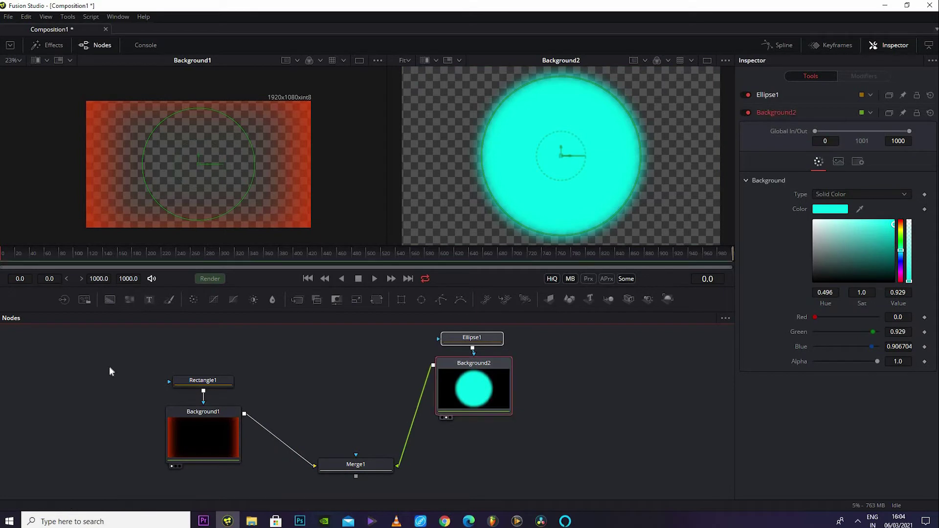
{"action": "left_click_drag", "start_coordinate": [244, 468], "coordinate": [112, 361]}
{"action": "left_click_drag", "start_coordinate": [201, 437], "coordinate": [181, 415]}
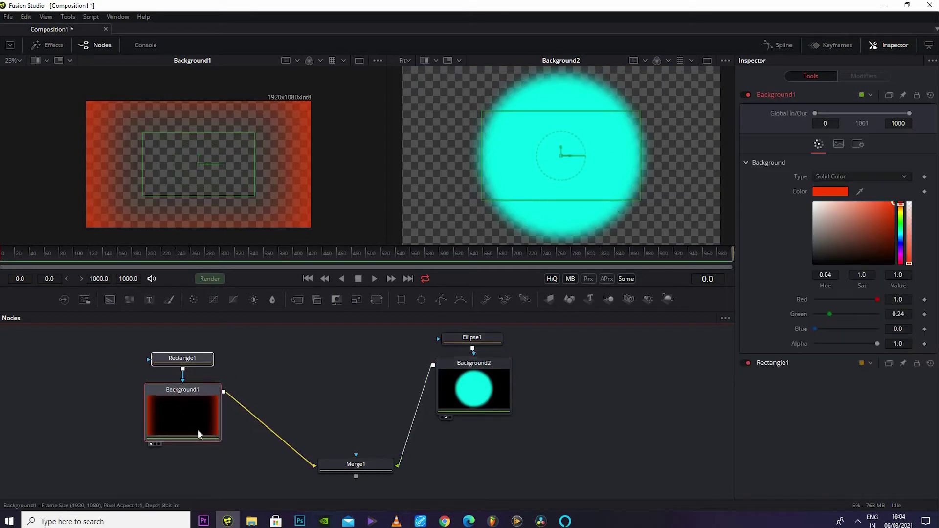
{"action": "left_click", "coordinate": [373, 468]}
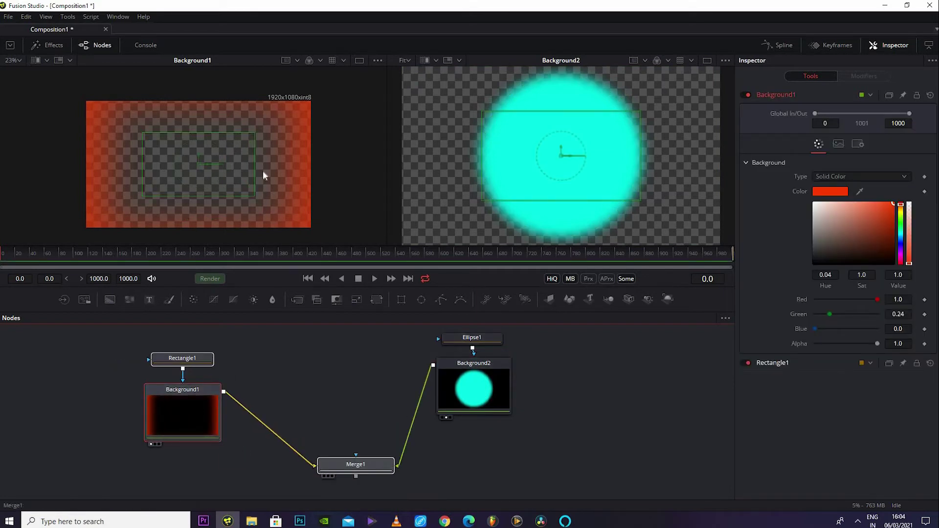
{"action": "key", "text": "1"}
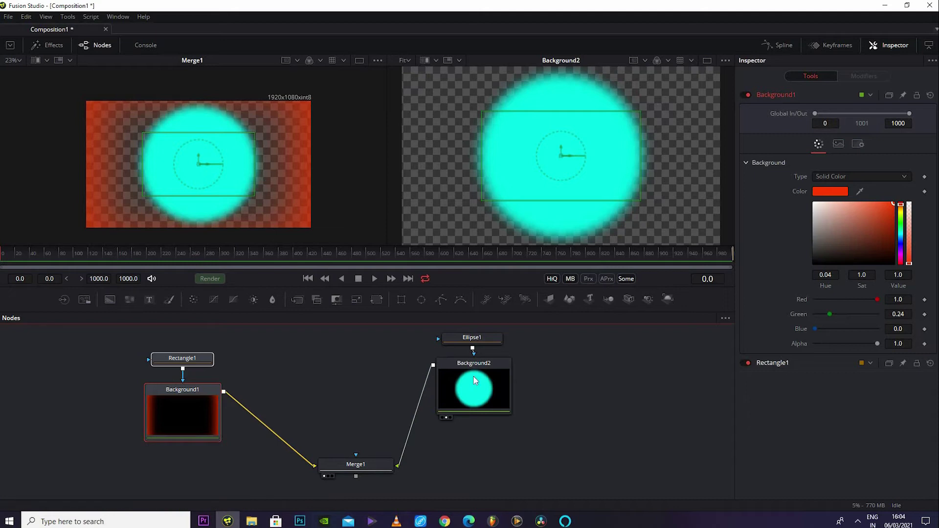
Step: Set the Ellipse mask's soft edge to 0.1969 and level to 0.598, and increase its border width to about 0.121
{"action": "left_click", "coordinate": [473, 338]}
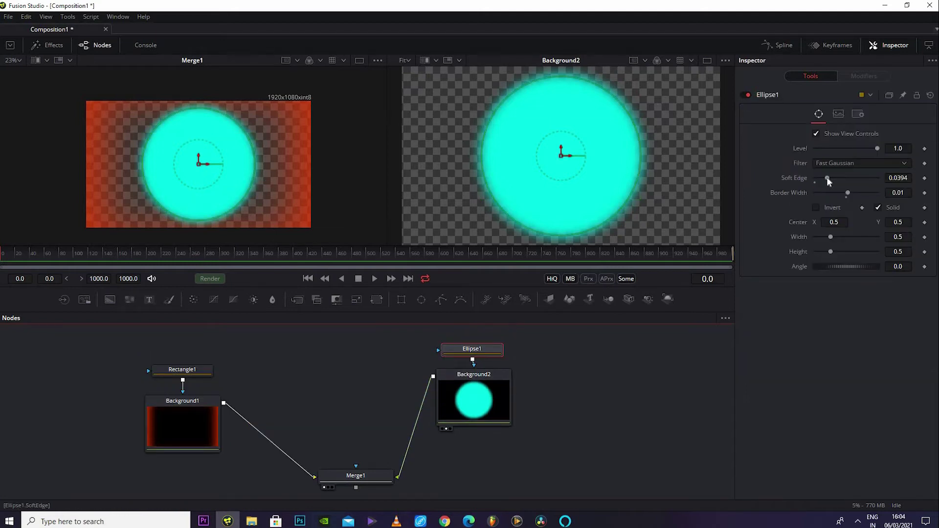
{"action": "left_click_drag", "start_coordinate": [827, 178], "coordinate": [867, 195]}
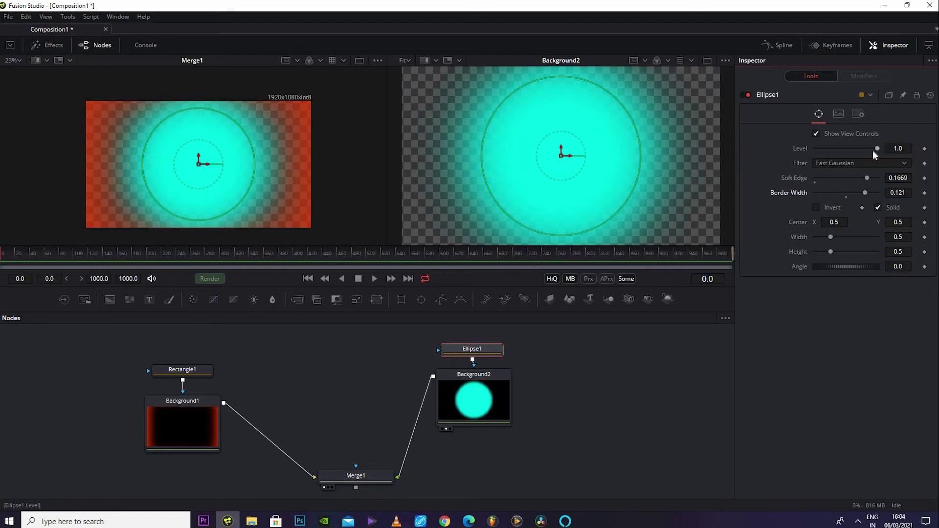
{"action": "left_click_drag", "start_coordinate": [876, 149], "coordinate": [880, 179]}
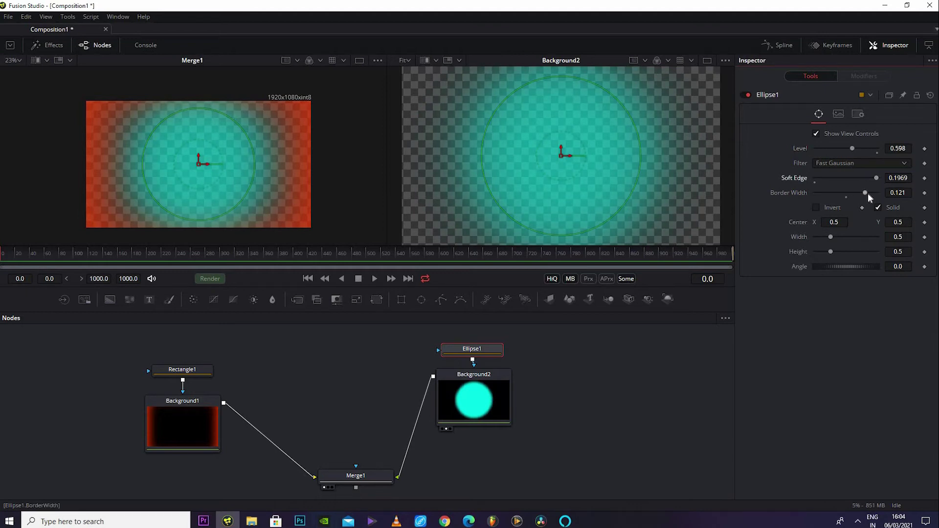
{"action": "left_click", "coordinate": [868, 193]}
Step: Try the Vertical, Four Corner and Gradient types on the second Background node
{"action": "left_click", "coordinate": [481, 409]}
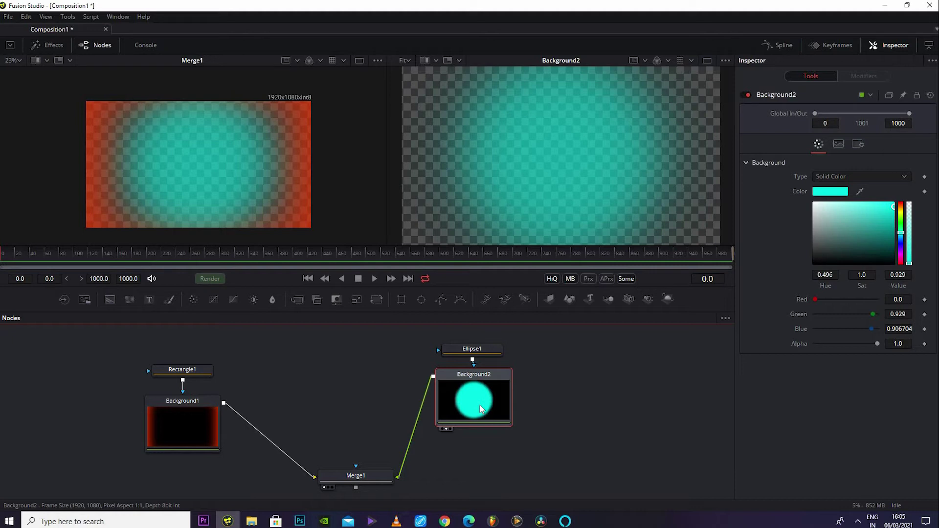
{"action": "left_click", "coordinate": [885, 176]}
{"action": "left_click", "coordinate": [879, 198]}
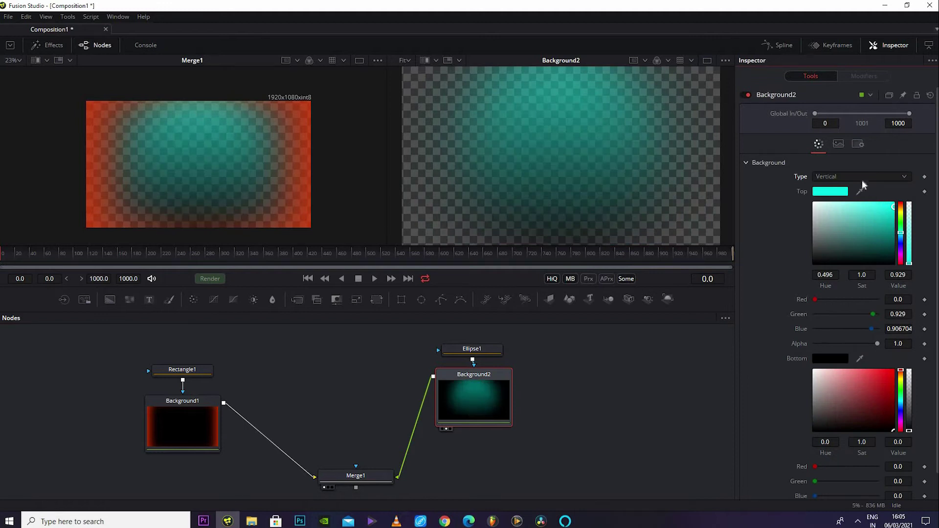
{"action": "left_click", "coordinate": [862, 179]}
{"action": "left_click", "coordinate": [861, 189]}
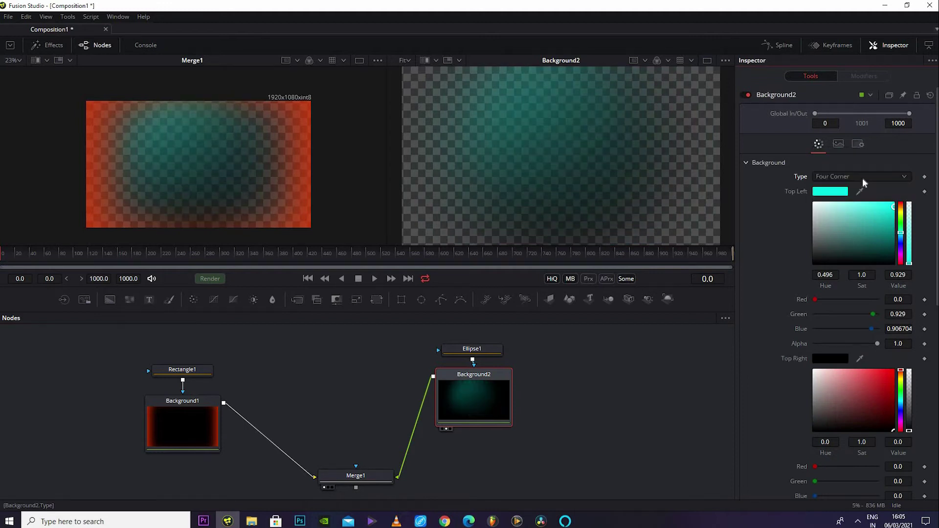
{"action": "left_click", "coordinate": [862, 178]}
{"action": "left_click", "coordinate": [850, 189]}
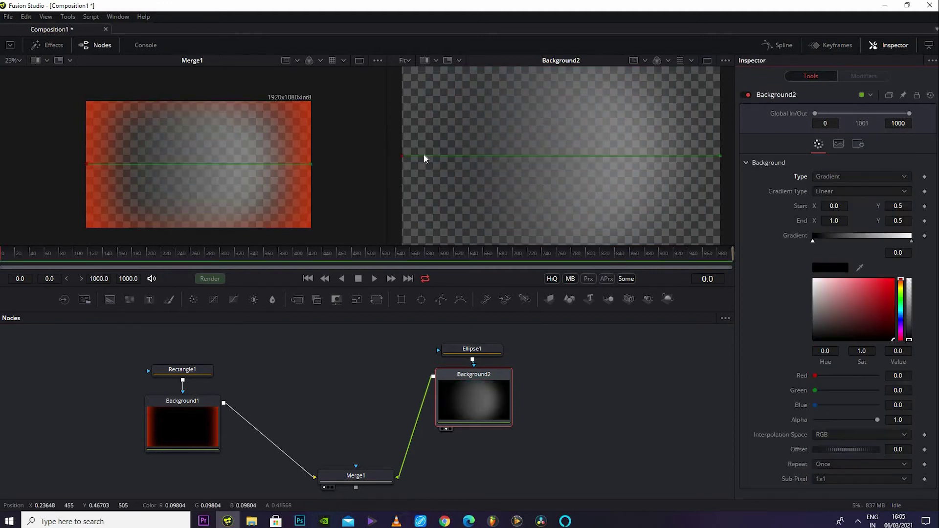
Step: Reposition the second Background's linear gradient start point to about X 0.527, Y 0.610
{"action": "left_click_drag", "start_coordinate": [402, 155], "coordinate": [577, 152]}
{"action": "left_click_drag", "start_coordinate": [641, 147], "coordinate": [449, 175]}
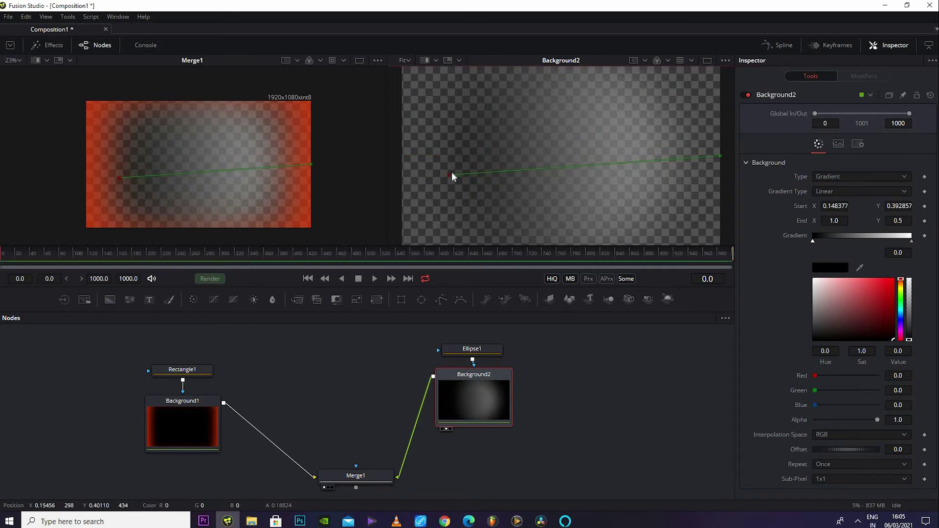
{"action": "left_click", "coordinate": [194, 444]}
{"action": "left_click", "coordinate": [870, 175]}
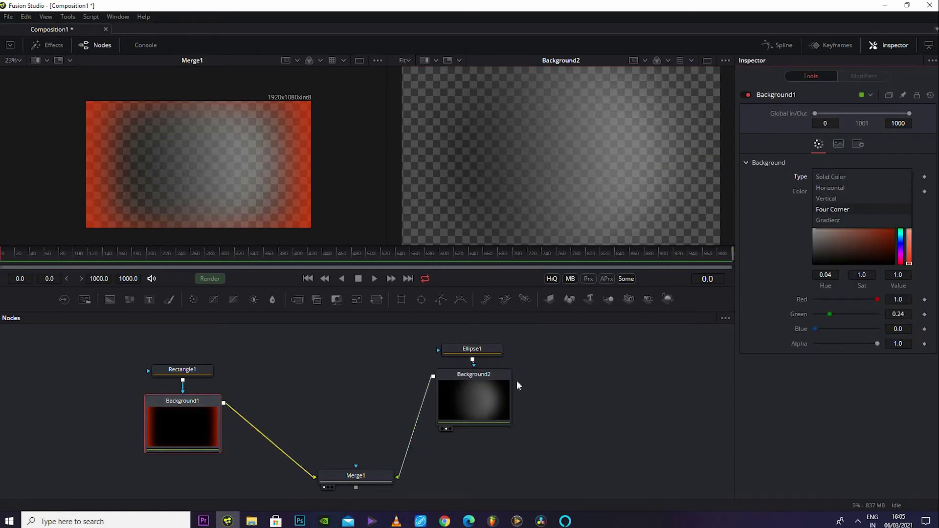
{"action": "left_click", "coordinate": [484, 391]}
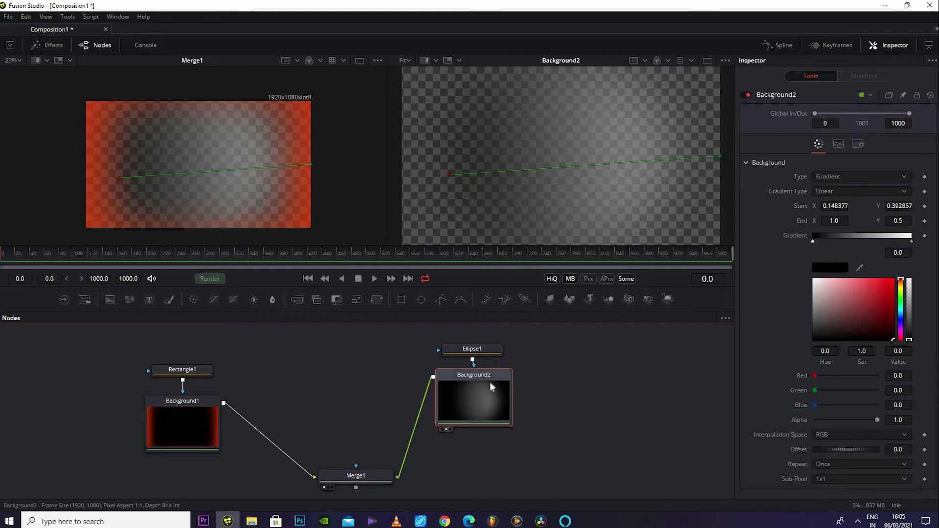
{"action": "left_click_drag", "start_coordinate": [118, 178], "coordinate": [204, 150]}
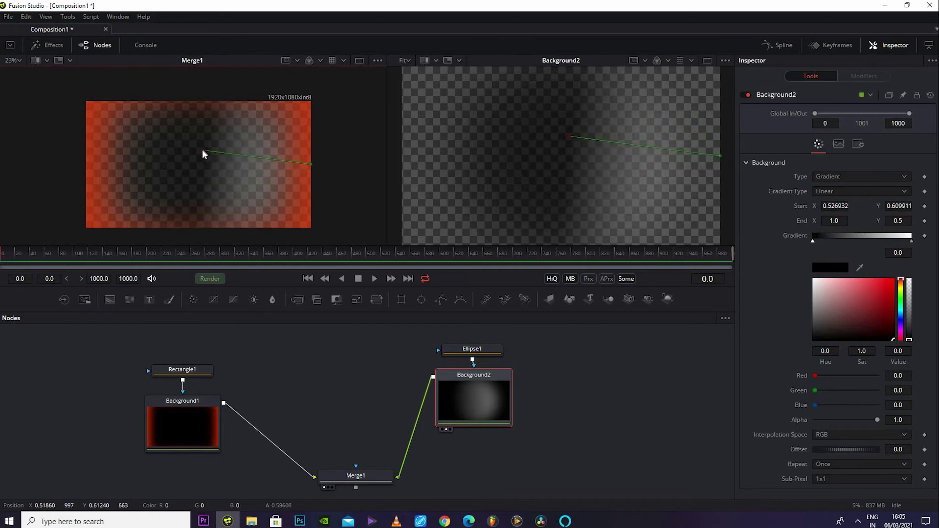
Step: Set the second Background's type back to Solid Color and show the Merge node in the second viewer
{"action": "left_click", "coordinate": [859, 176]}
{"action": "left_click", "coordinate": [849, 133]}
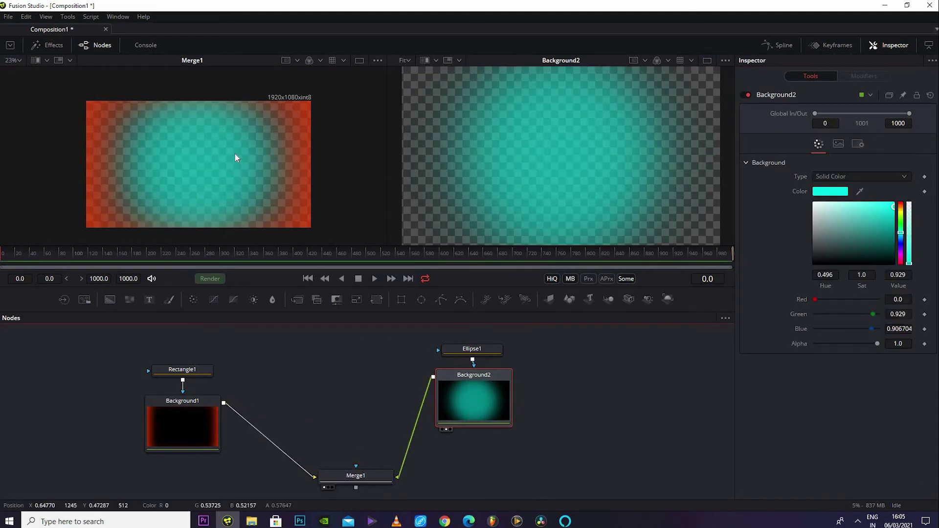
{"action": "scroll", "coordinate": [237, 153], "scroll_direction": "up", "scroll_amount": 2}
{"action": "left_click", "coordinate": [356, 476]}
{"action": "key", "text": "2"}
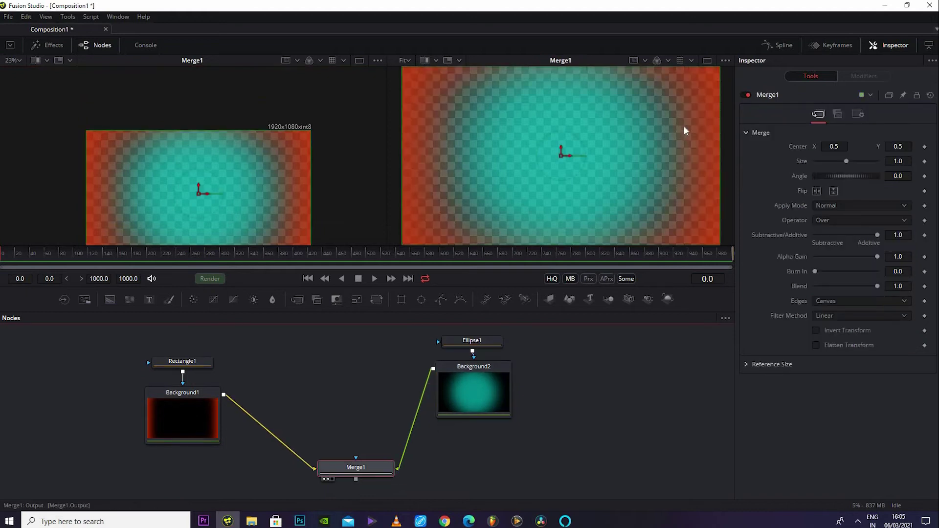
Step: Group the Rectangle, Ellipse, both Background nodes and the Merge node into a single group
{"action": "scroll", "coordinate": [595, 180], "scroll_direction": "down", "scroll_amount": 2}
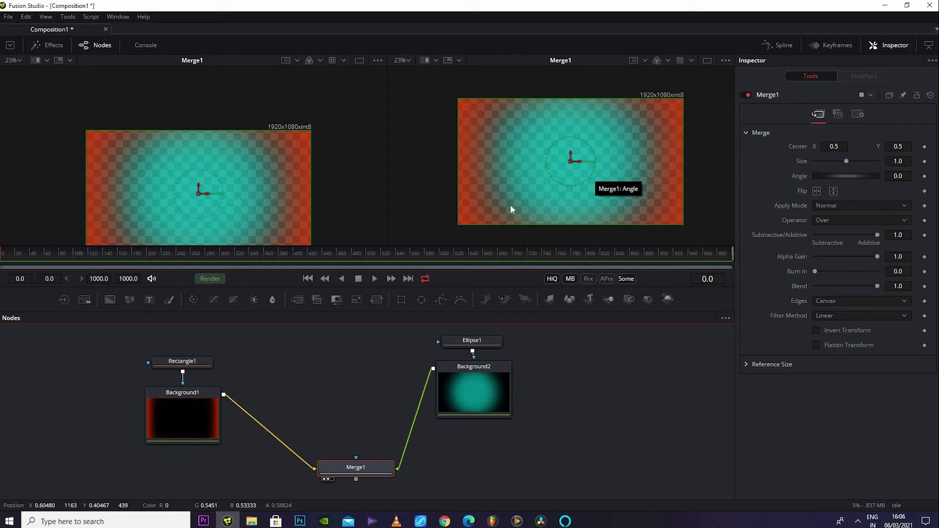
{"action": "left_click_drag", "start_coordinate": [136, 336], "coordinate": [343, 370]}
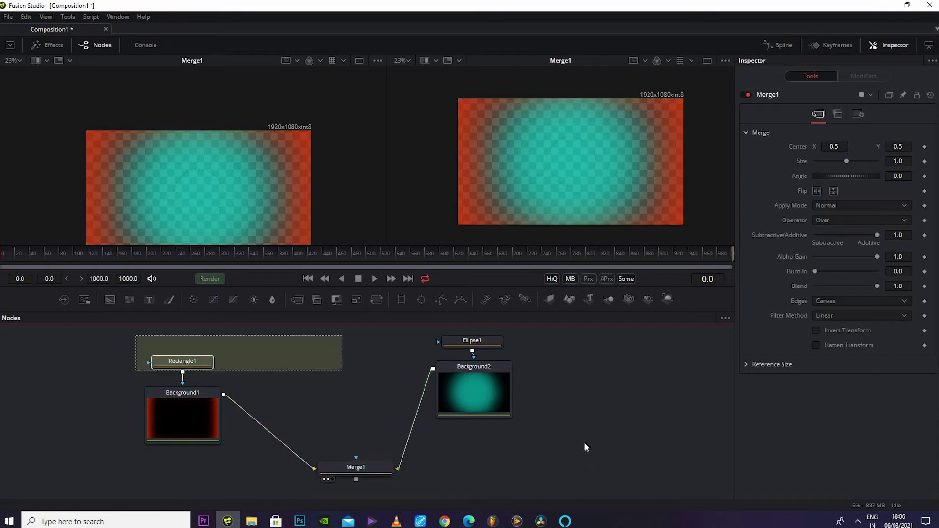
{"action": "left_click_drag", "start_coordinate": [585, 443], "coordinate": [594, 447]}
{"action": "left_click_drag", "start_coordinate": [474, 396], "coordinate": [267, 378]}
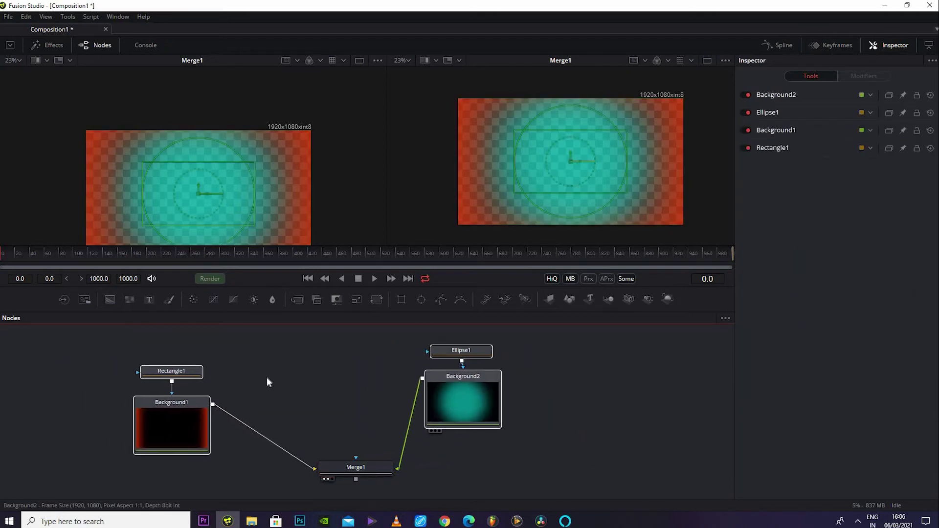
{"action": "left_click_drag", "start_coordinate": [134, 343], "coordinate": [532, 504]}
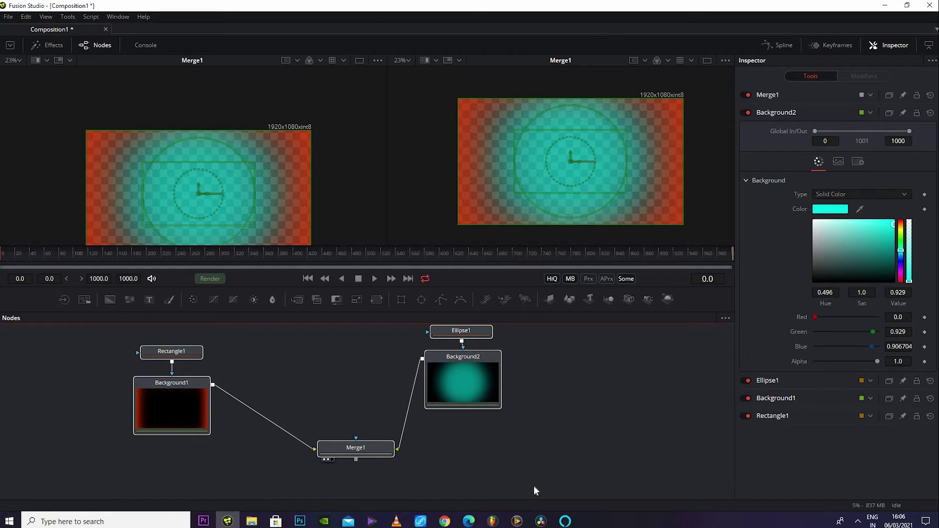
{"action": "key", "text": "ctrl+g"}
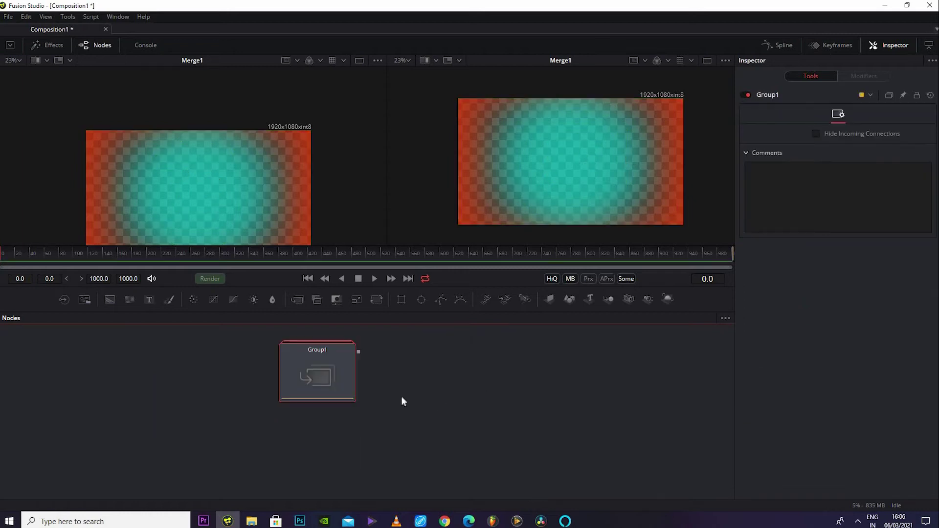
Step: Expand the group, try ungrouping its nodes, and undo the ungrouping
{"action": "left_click", "coordinate": [314, 377]}
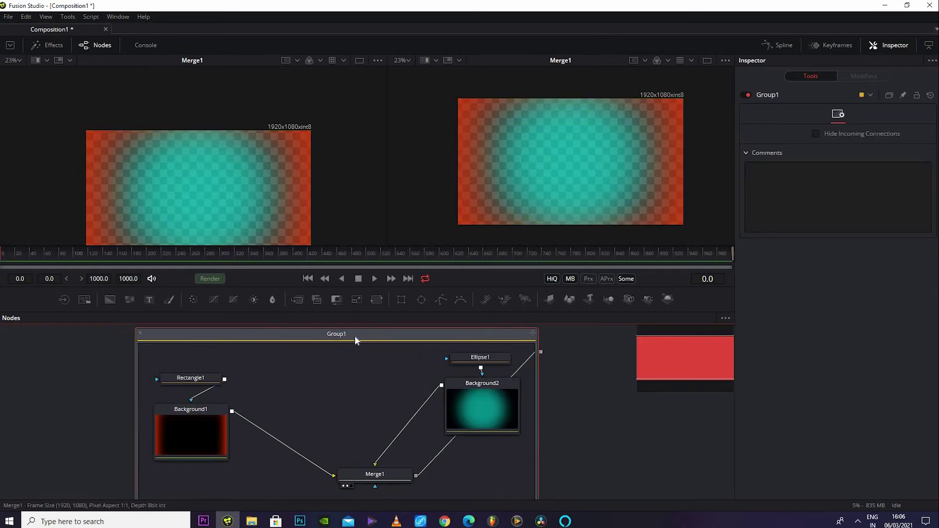
{"action": "left_click_drag", "start_coordinate": [388, 317], "coordinate": [381, 250]}
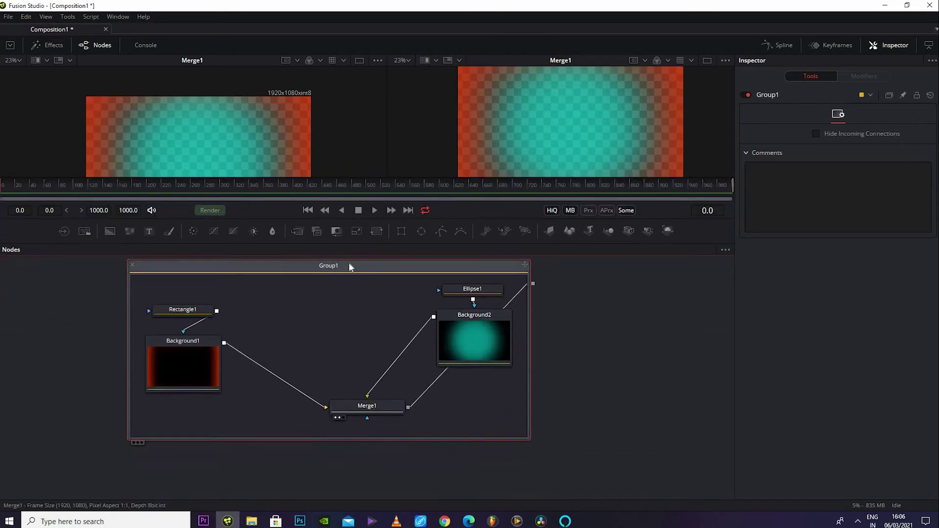
{"action": "right_click", "coordinate": [348, 264]}
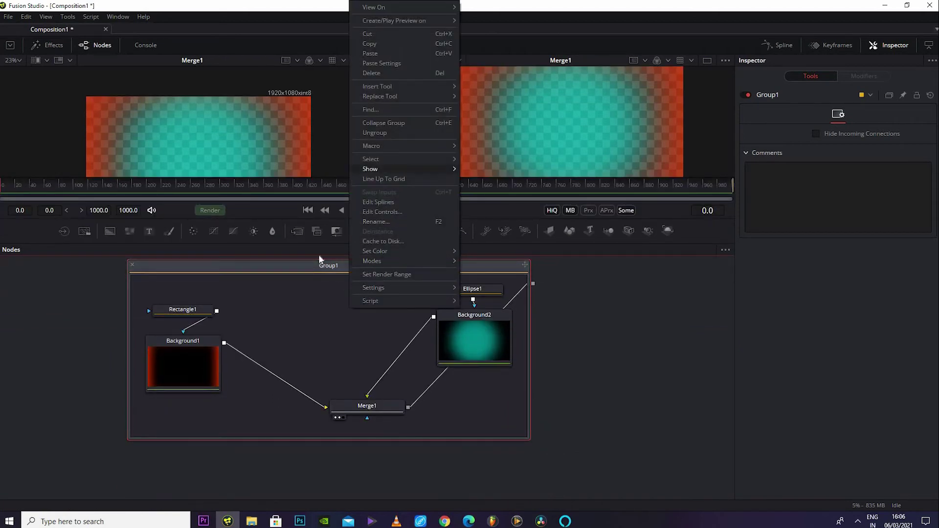
{"action": "left_click", "coordinate": [328, 267]}
{"action": "right_click", "coordinate": [330, 267]}
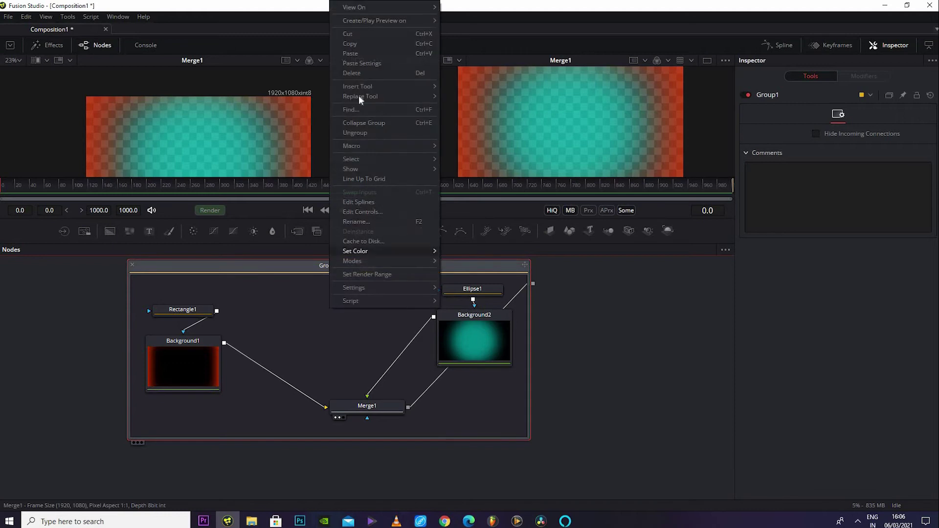
{"action": "left_click", "coordinate": [364, 133]}
{"action": "scroll", "coordinate": [382, 317], "scroll_direction": "up", "scroll_amount": 3}
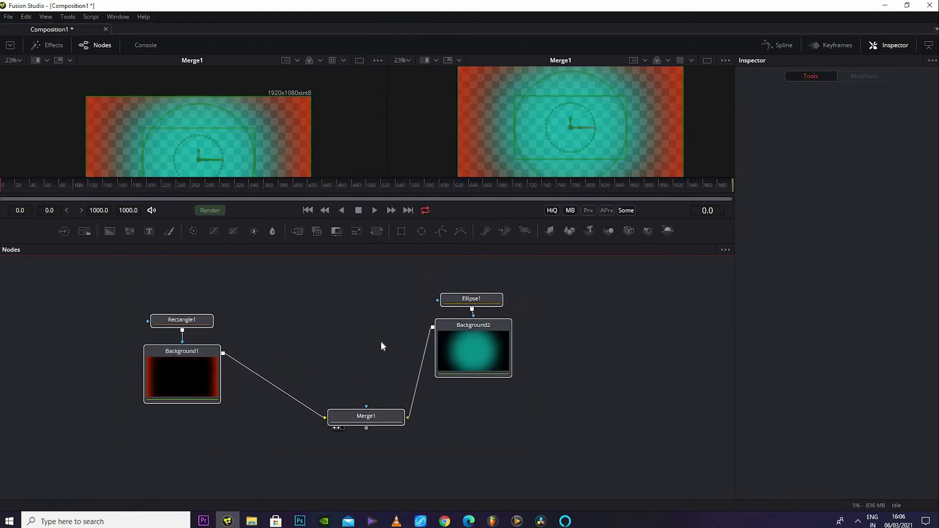
{"action": "key", "text": "ctrl+z"}
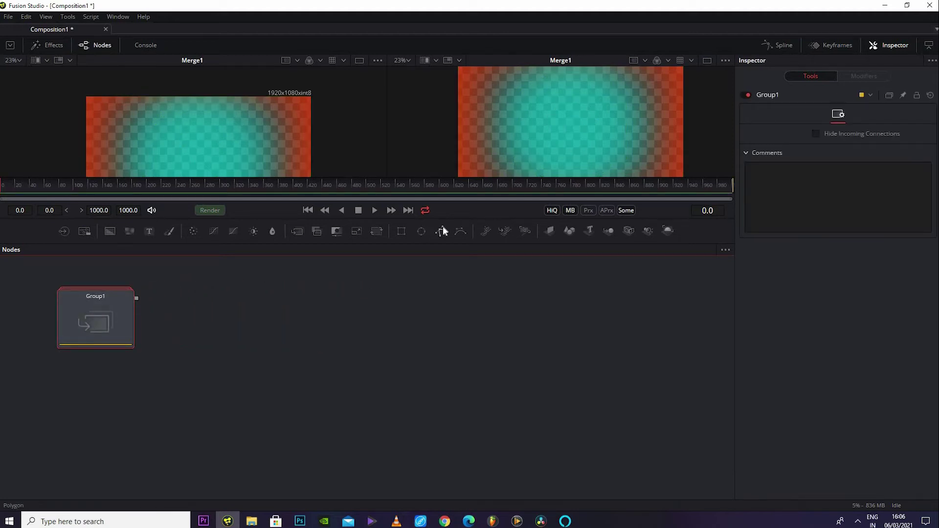
Step: Import the image f logo from the Downloads folder into the node graph as a Loader
{"action": "left_click_drag", "start_coordinate": [447, 218], "coordinate": [457, 271]}
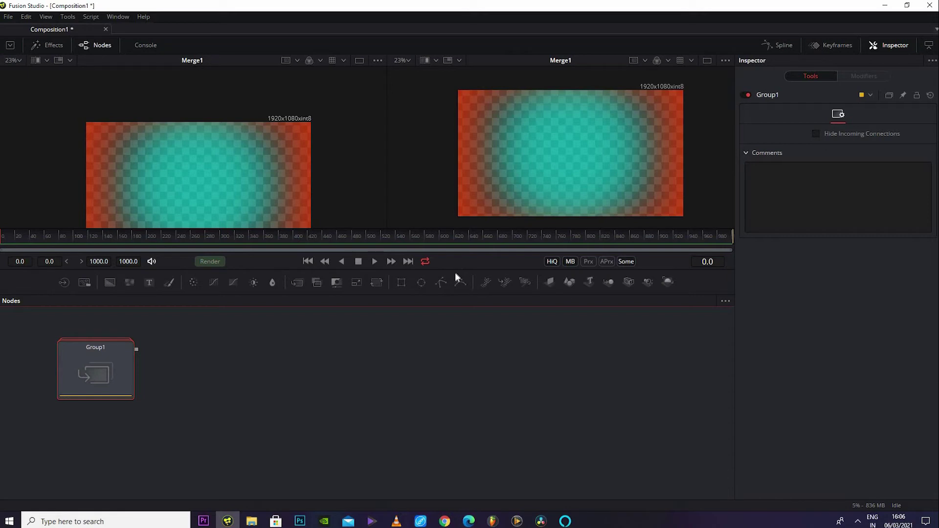
{"action": "left_click", "coordinate": [251, 523]}
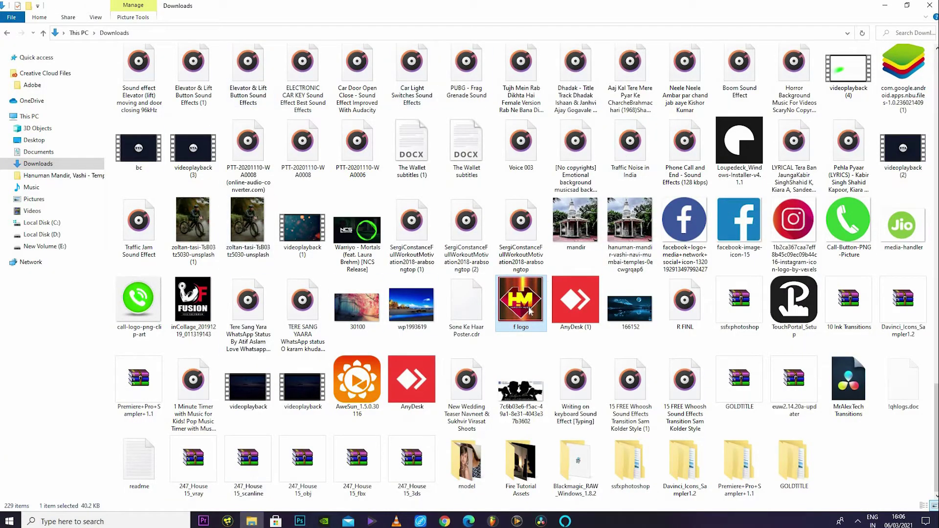
{"action": "left_click_drag", "start_coordinate": [522, 302], "coordinate": [461, 391]}
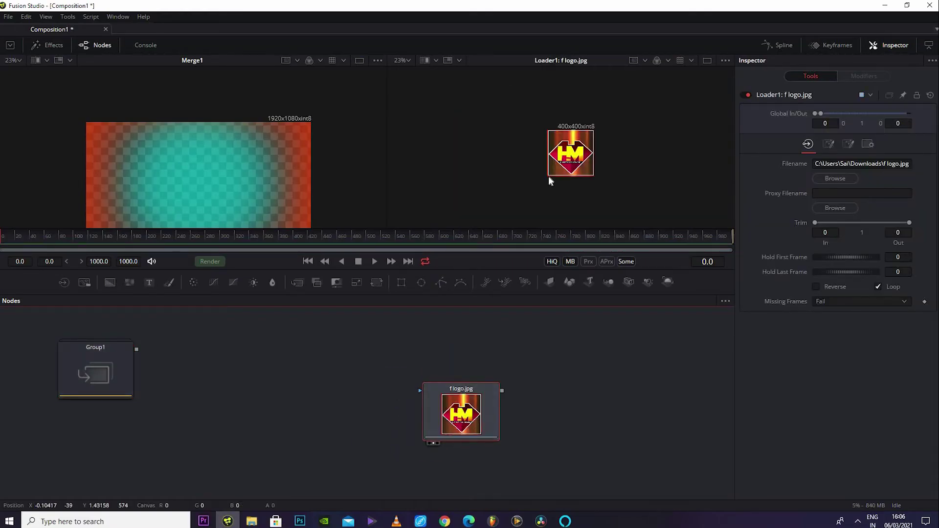
Step: Examine the imported logo's outline up close in the enlarged second viewer
{"action": "scroll", "coordinate": [551, 174], "scroll_direction": "up", "scroll_amount": 2}
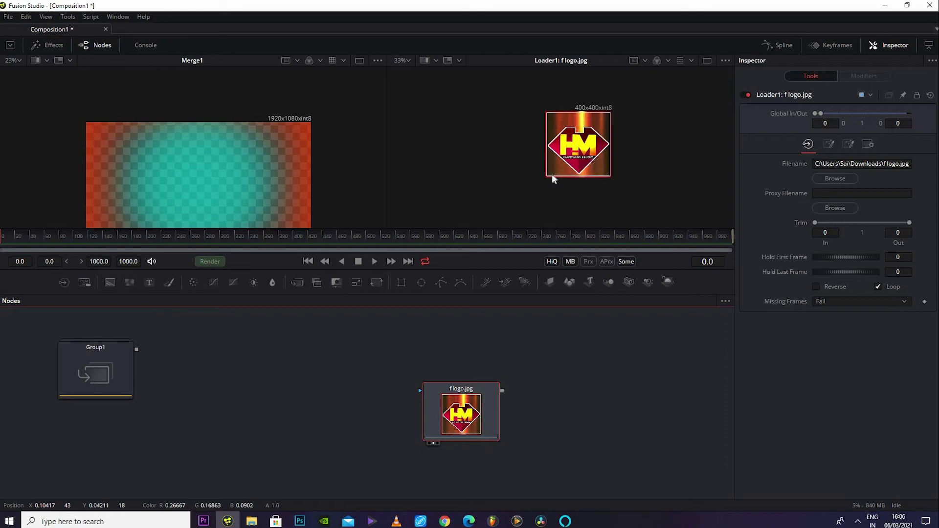
{"action": "scroll", "coordinate": [579, 164], "scroll_direction": "up", "scroll_amount": 3}
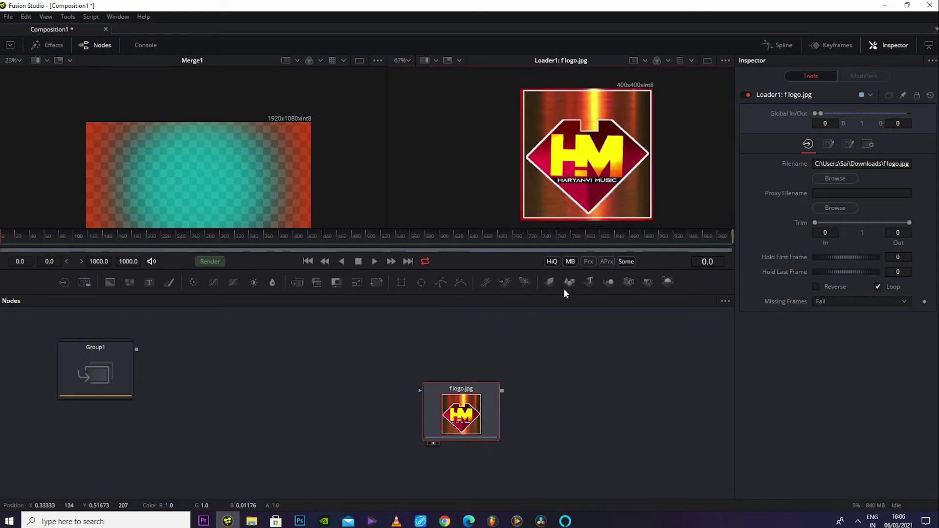
{"action": "left_click_drag", "start_coordinate": [567, 294], "coordinate": [569, 368]}
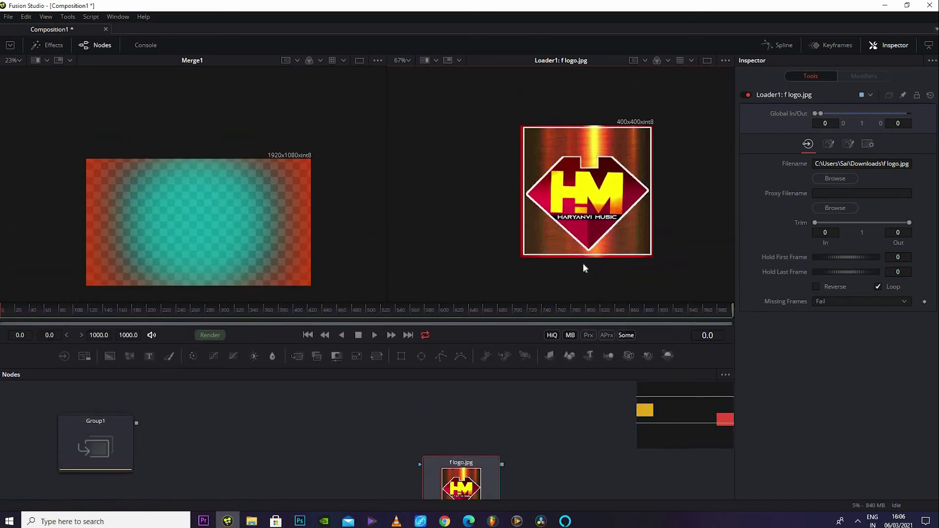
{"action": "scroll", "coordinate": [583, 263], "scroll_direction": "up", "scroll_amount": 4}
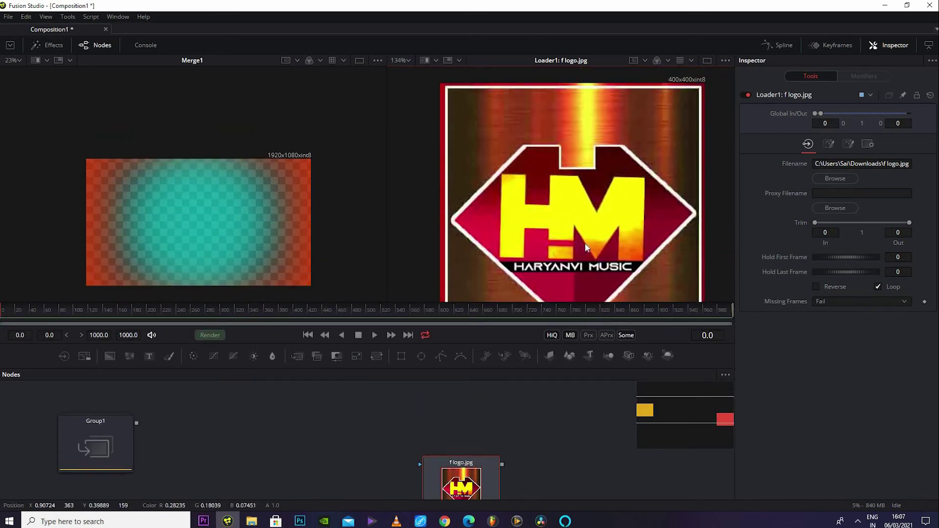
{"action": "scroll", "coordinate": [612, 204], "scroll_direction": "down", "scroll_amount": 2}
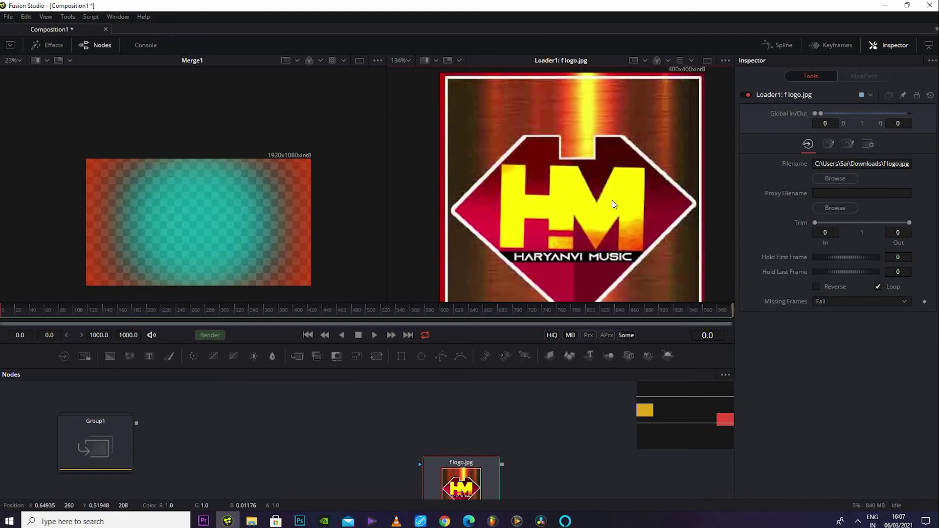
{"action": "scroll", "coordinate": [611, 186], "scroll_direction": "down", "scroll_amount": 2}
{"action": "right_click", "coordinate": [612, 175]}
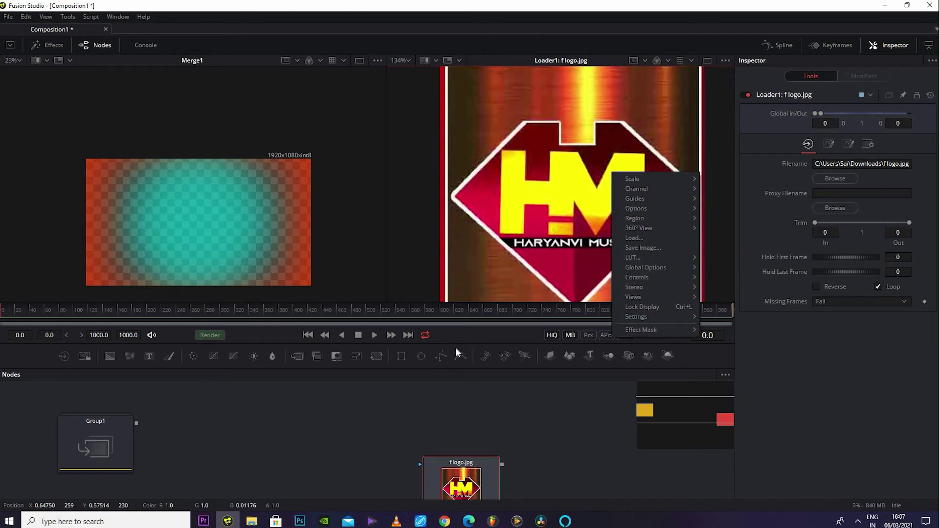
{"action": "left_click", "coordinate": [539, 222]}
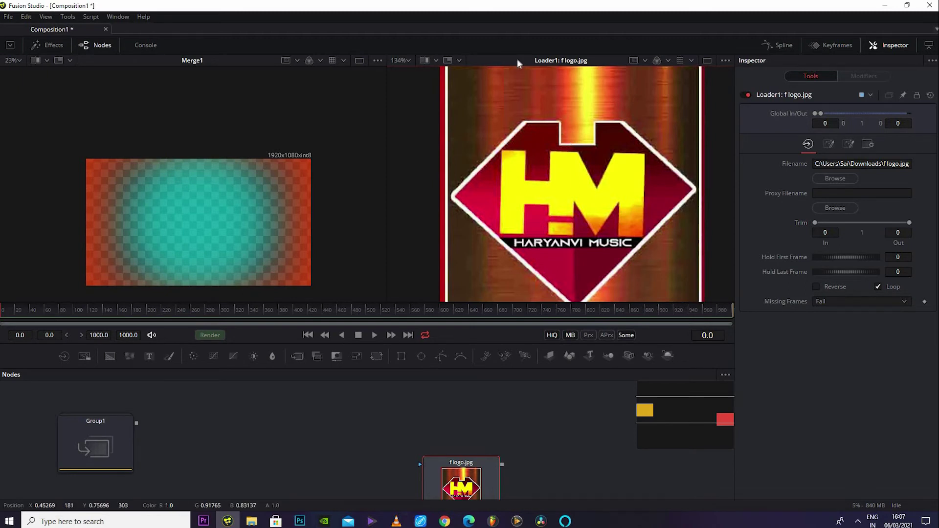
Step: Add a Polygon mask with Invert enabled to the f logo.jpg node, and disconnect and reconnect its effect mask link
{"action": "left_click", "coordinate": [440, 352]}
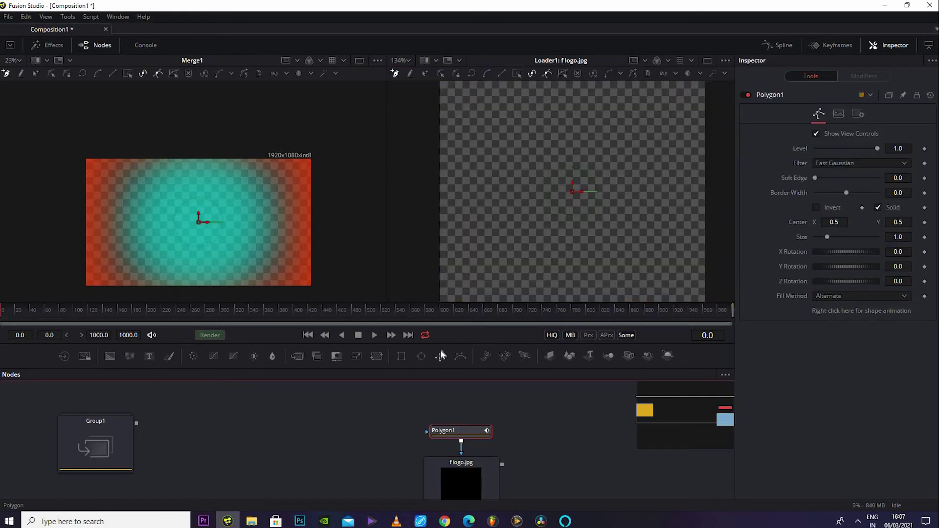
{"action": "left_click_drag", "start_coordinate": [392, 399], "coordinate": [479, 451]}
{"action": "left_click", "coordinate": [474, 437]}
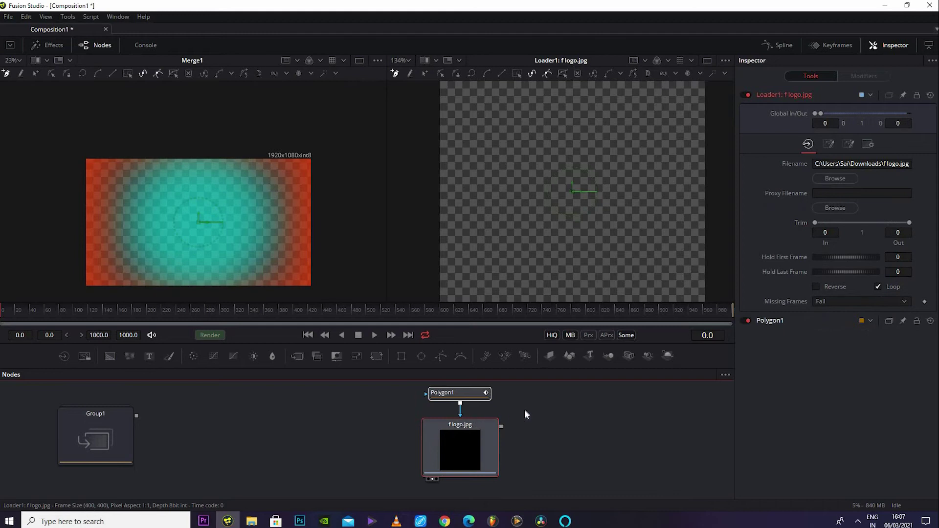
{"action": "left_click", "coordinate": [480, 394]}
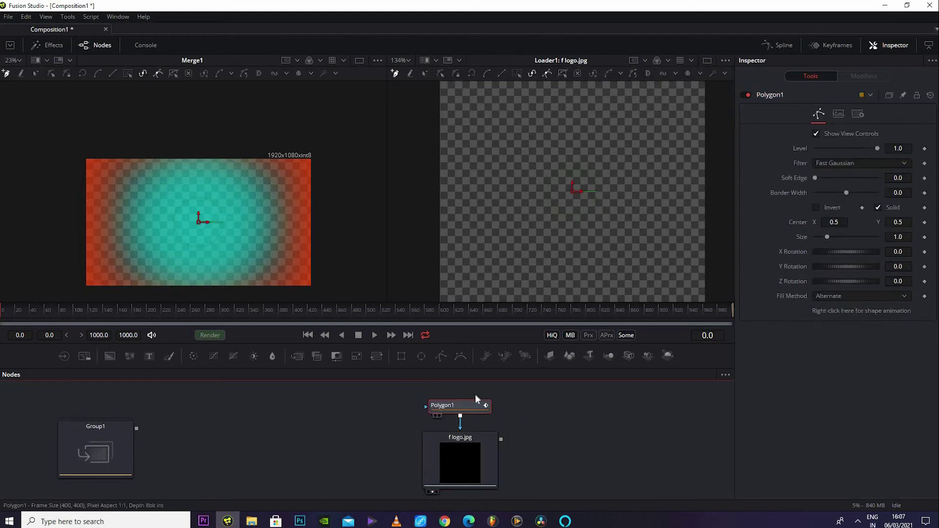
{"action": "left_click", "coordinate": [815, 207]}
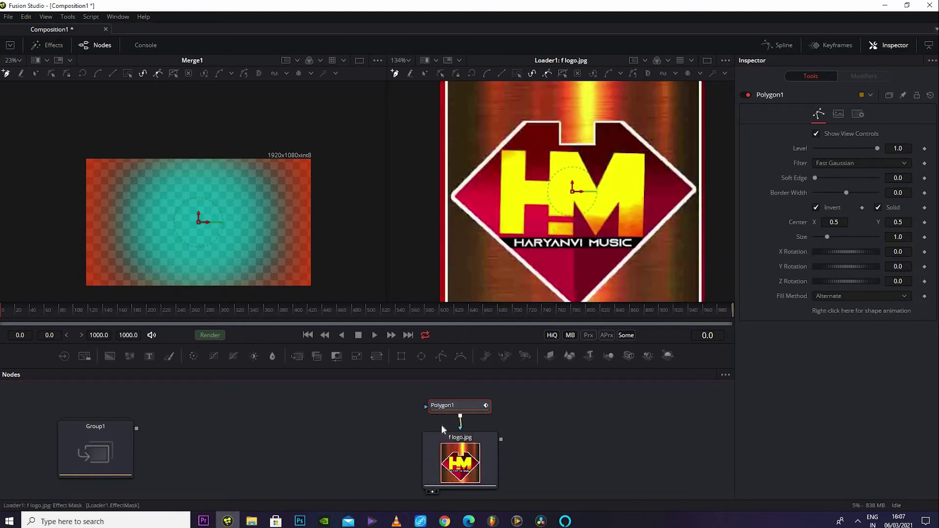
{"action": "left_click_drag", "start_coordinate": [460, 425], "coordinate": [477, 403]}
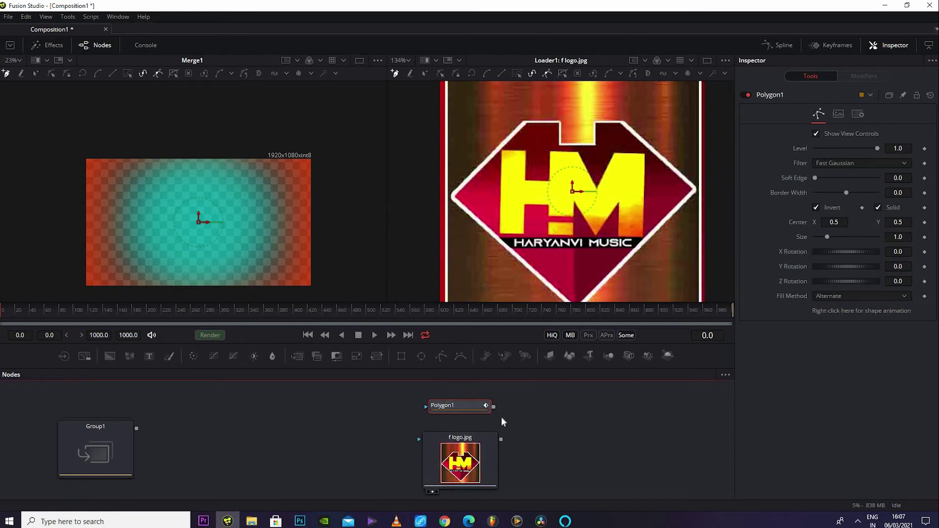
{"action": "left_click_drag", "start_coordinate": [494, 410], "coordinate": [460, 437]}
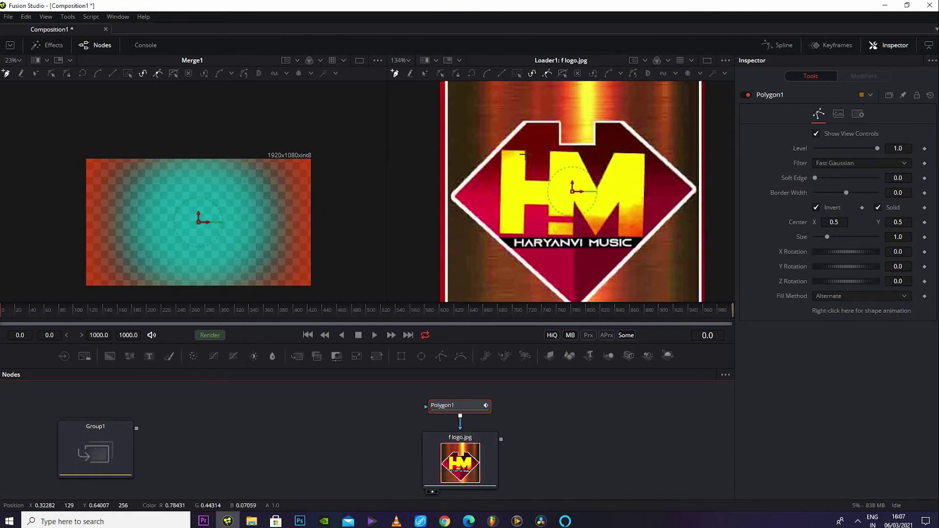
Step: Trace polygon mask points along the outer edge of the logo's white border, from the upper-left vertex down to the left corner
{"action": "scroll", "coordinate": [523, 155], "scroll_direction": "up", "scroll_amount": 6}
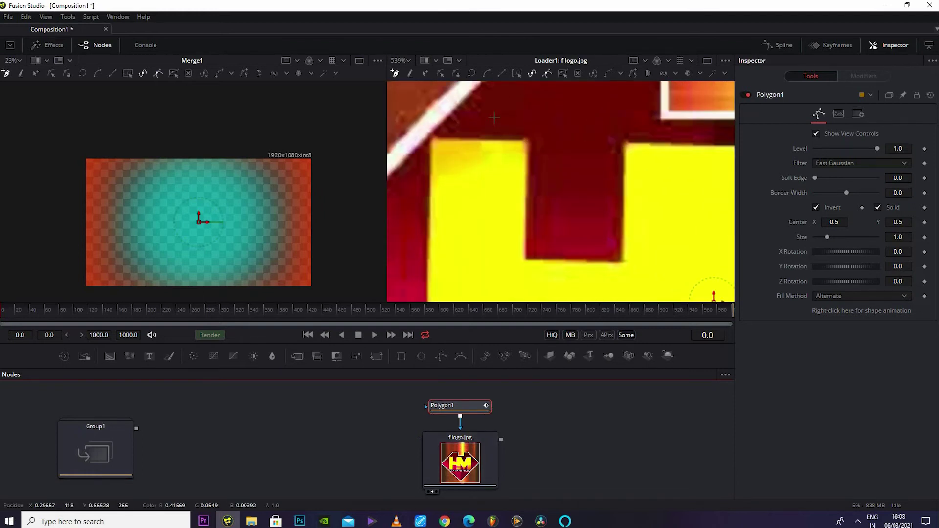
{"action": "left_click", "coordinate": [523, 133]}
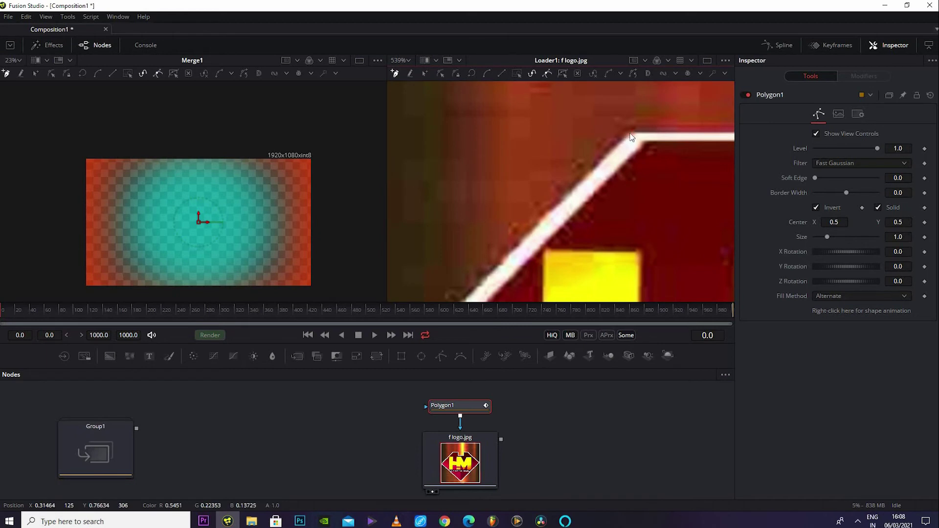
{"action": "left_click", "coordinate": [630, 132]}
{"action": "left_click", "coordinate": [583, 180]}
{"action": "left_click", "coordinate": [614, 163]}
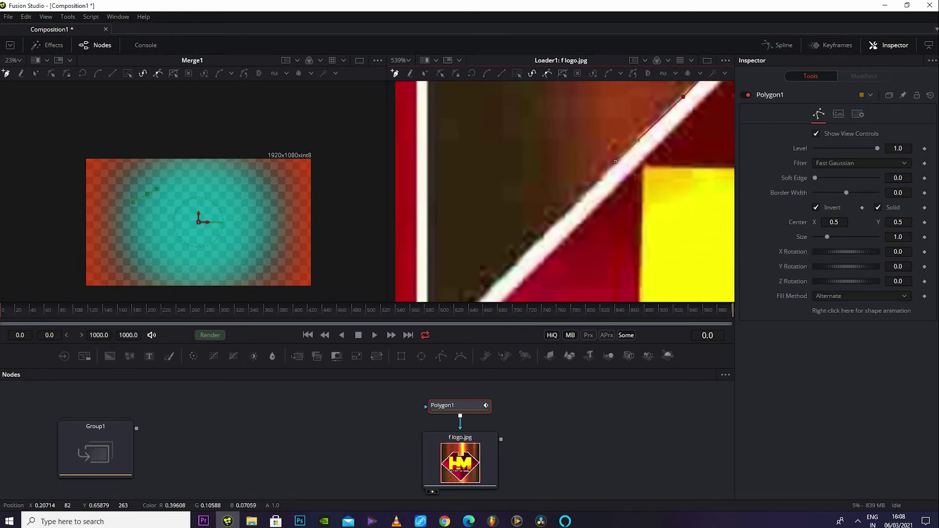
{"action": "left_click", "coordinate": [591, 144]}
{"action": "left_click", "coordinate": [555, 179]}
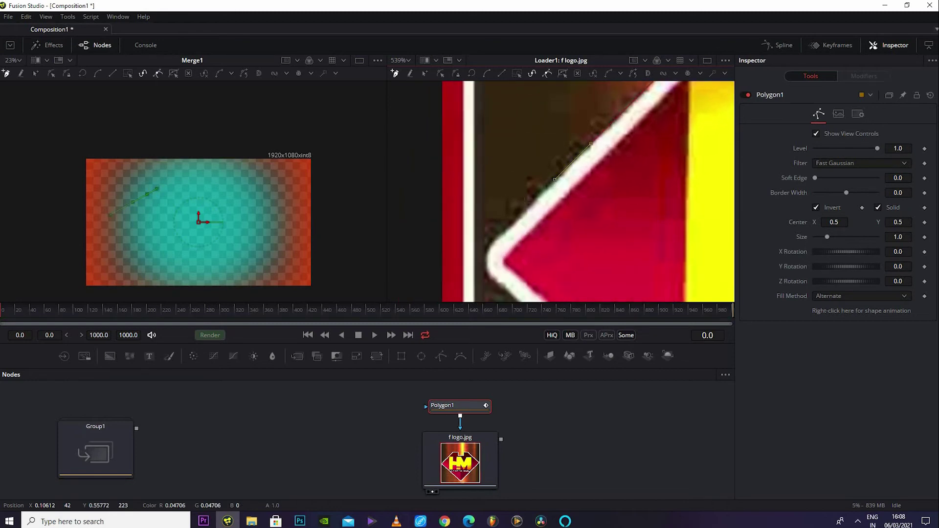
{"action": "left_click", "coordinate": [509, 229]}
{"action": "left_click", "coordinate": [494, 241]}
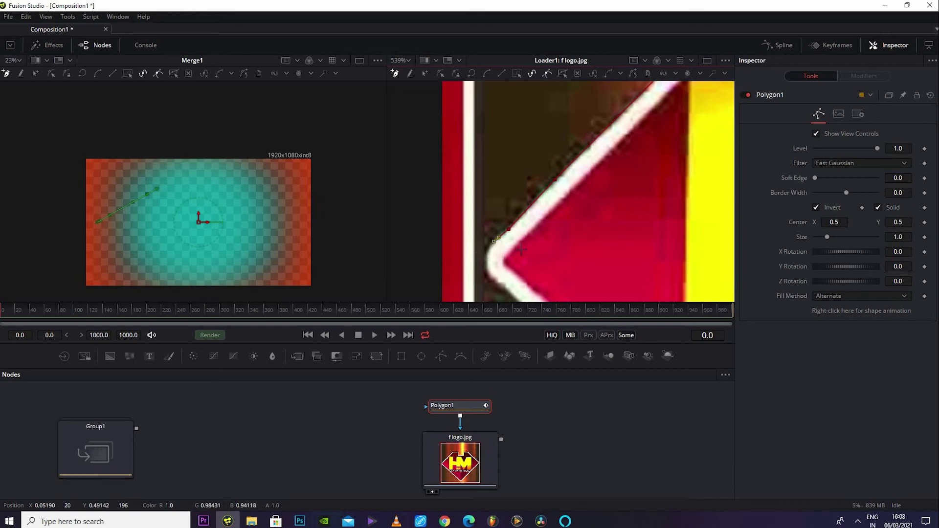
Step: Trace polygon mask points around the rounded left corner of the logo's white border and adjust the newest points to the edge
{"action": "scroll", "coordinate": [521, 250], "scroll_direction": "down", "scroll_amount": 2}
{"action": "scroll", "coordinate": [504, 244], "scroll_direction": "down", "scroll_amount": 1}
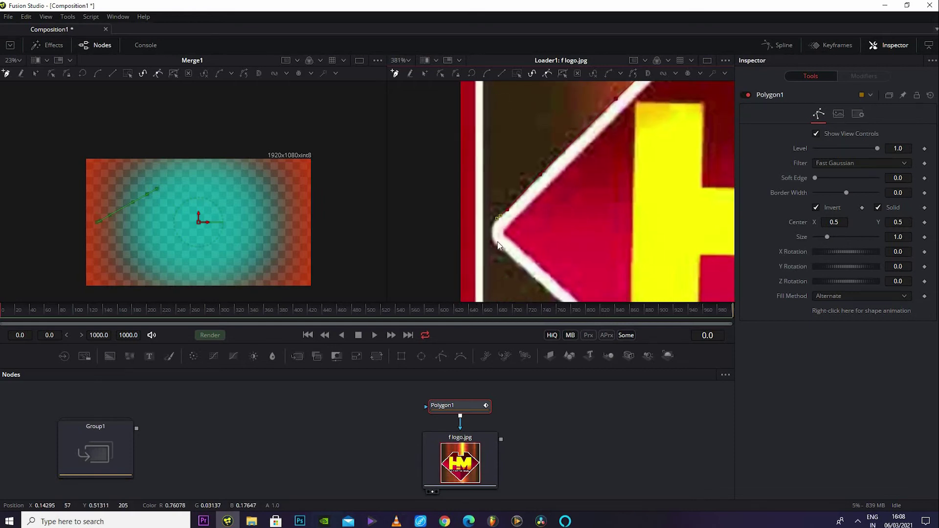
{"action": "scroll", "coordinate": [503, 240], "scroll_direction": "up", "scroll_amount": 3}
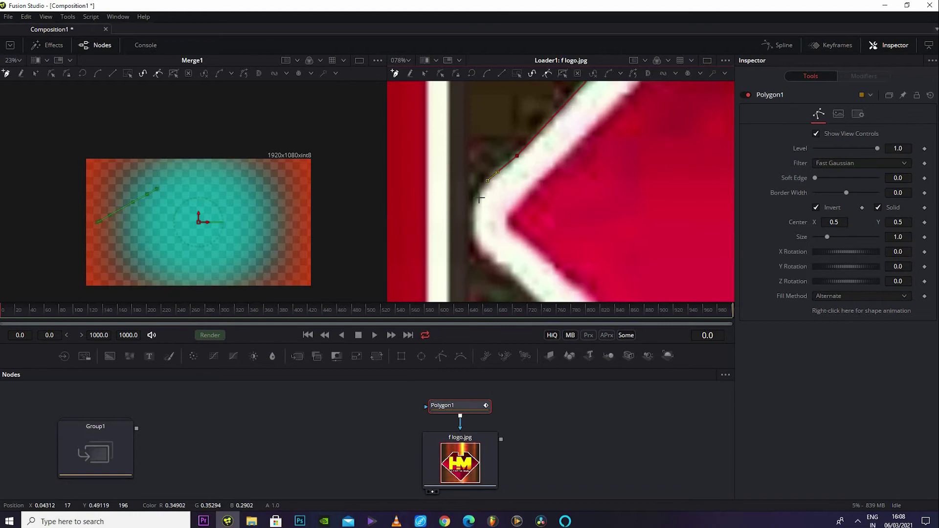
{"action": "left_click", "coordinate": [478, 197]}
{"action": "left_click", "coordinate": [471, 217]}
{"action": "left_click", "coordinate": [471, 239]}
{"action": "left_click", "coordinate": [477, 253]}
{"action": "left_click_drag", "start_coordinate": [470, 231], "coordinate": [465, 240]}
{"action": "scroll", "coordinate": [466, 240], "scroll_direction": "up", "scroll_amount": 2}
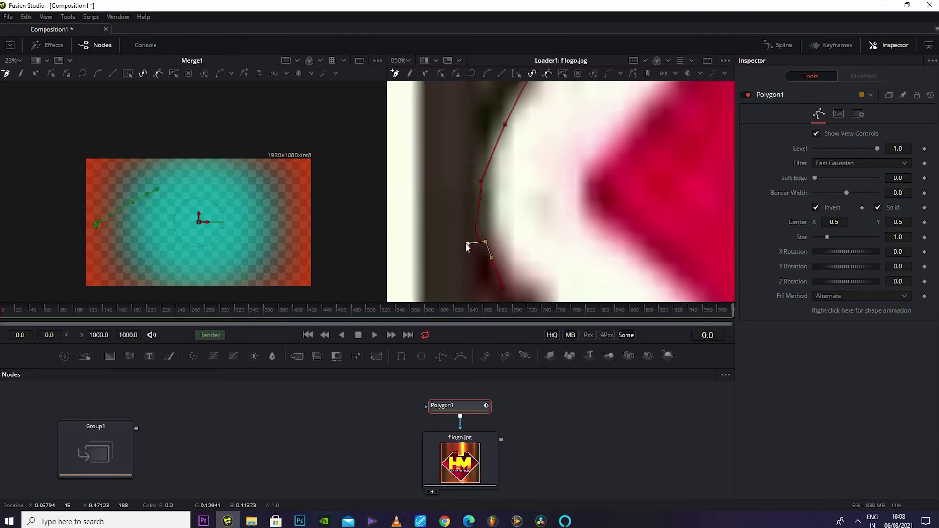
{"action": "left_click_drag", "start_coordinate": [482, 242], "coordinate": [485, 241]}
Step: Continue the polygon mask from the left corner onto the border's lower-left edge, undoing one misplaced point adjustment
{"action": "left_click_drag", "start_coordinate": [508, 190], "coordinate": [472, 103]}
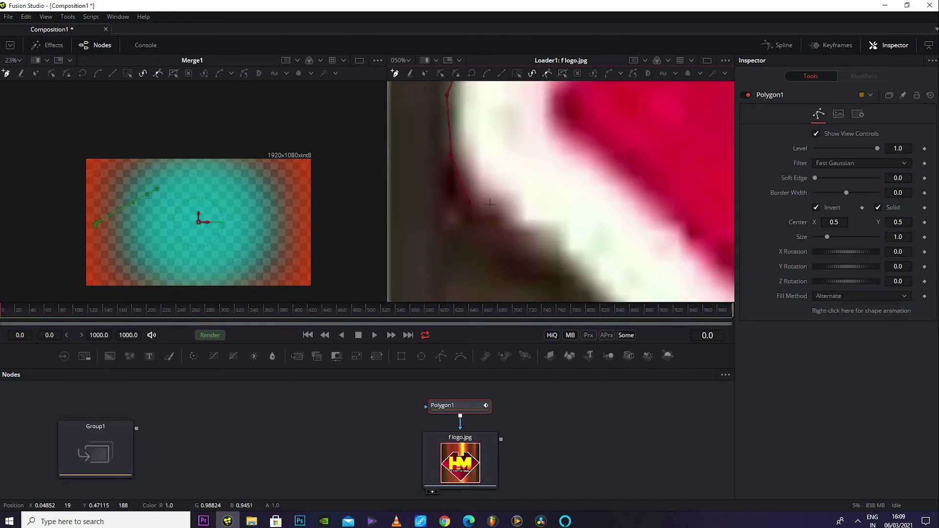
{"action": "left_click", "coordinate": [487, 206]}
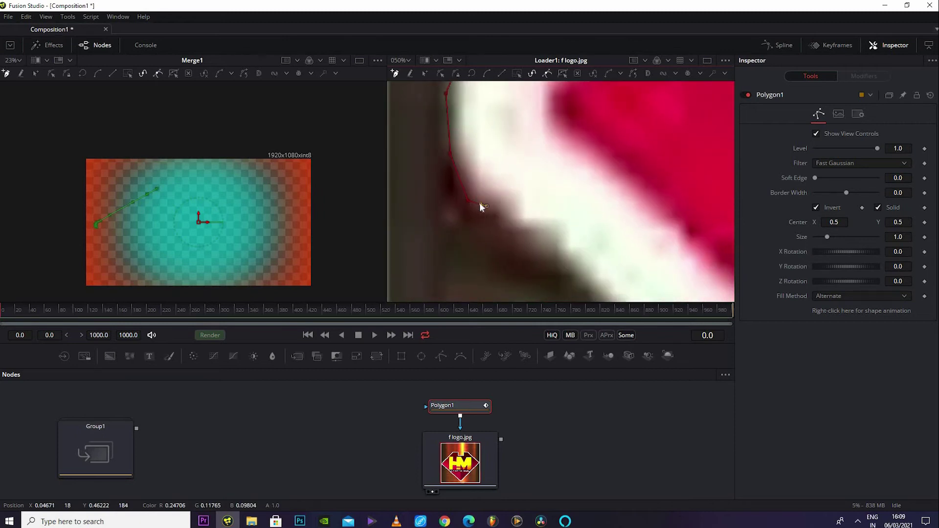
{"action": "mouse_move", "coordinate": [480, 215]}
{"action": "left_mouse_down"}
{"action": "mouse_move", "coordinate": [406, 291]}
{"action": "mouse_move", "coordinate": [469, 216]}
{"action": "left_mouse_up"}
{"action": "key", "text": "ctrl+z"}
{"action": "left_click", "coordinate": [510, 224]}
{"action": "scroll", "coordinate": [583, 239], "scroll_direction": "down", "scroll_amount": 1}
{"action": "left_click_drag", "start_coordinate": [583, 238], "coordinate": [494, 181]}
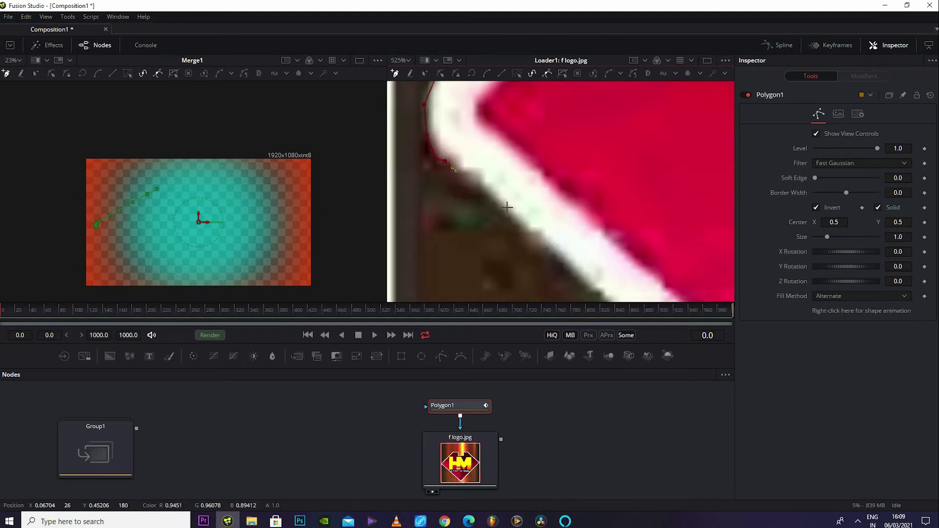
{"action": "scroll", "coordinate": [556, 249], "scroll_direction": "down", "scroll_amount": 1}
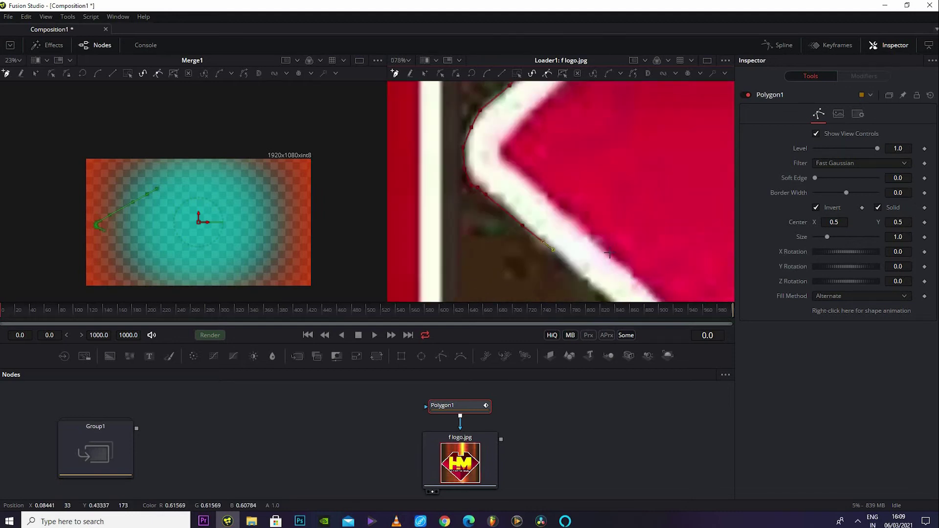
Step: Place polygon mask points around the border's bottom tip and shift the tip point onto the edge
{"action": "left_click_drag", "start_coordinate": [515, 177], "coordinate": [490, 68]}
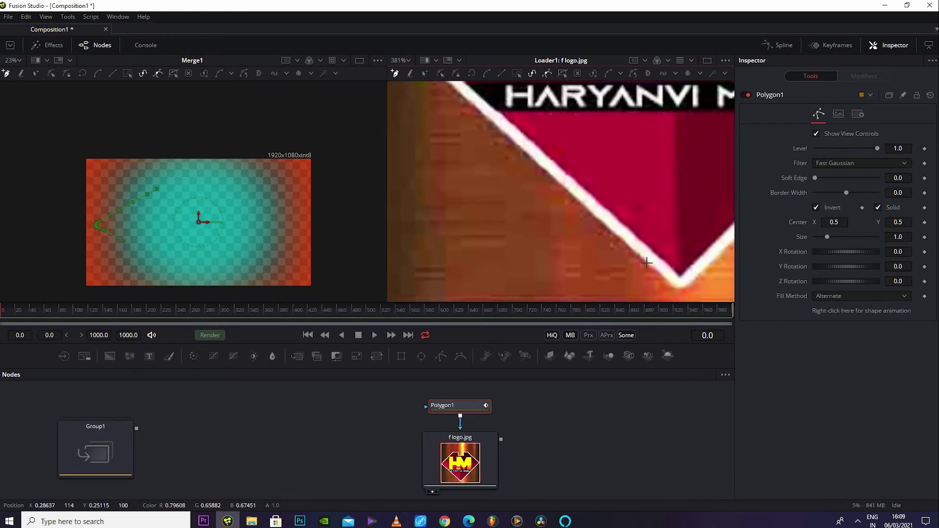
{"action": "left_click", "coordinate": [678, 286]}
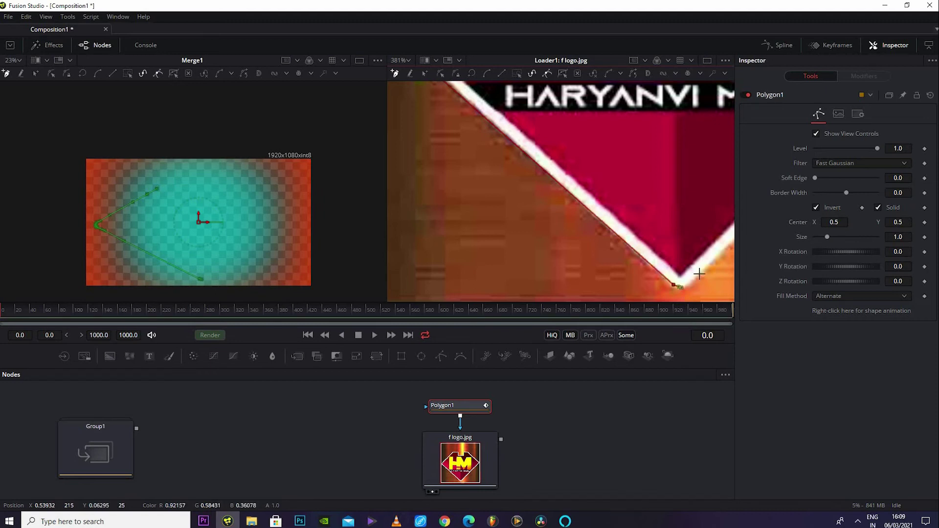
{"action": "scroll", "coordinate": [690, 276], "scroll_direction": "up", "scroll_amount": 2}
{"action": "scroll", "coordinate": [678, 170], "scroll_direction": "down", "scroll_amount": 6}
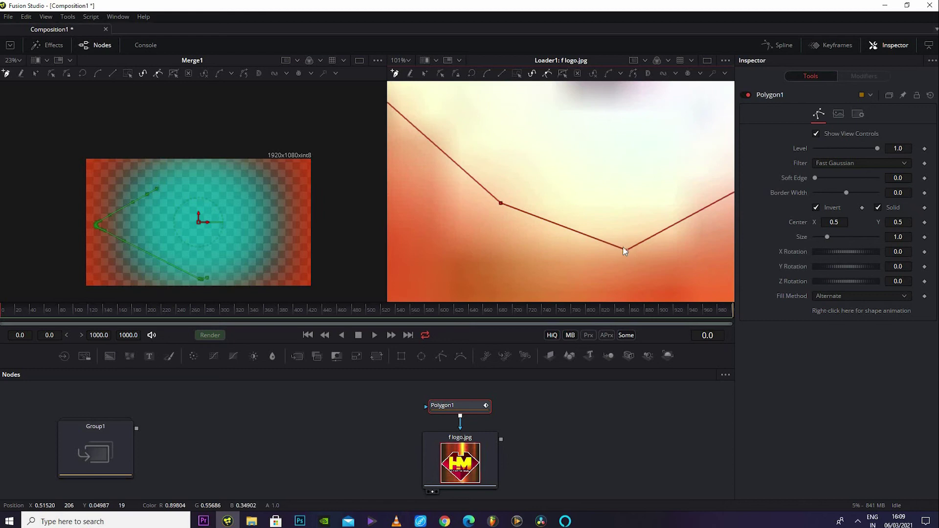
{"action": "left_click_drag", "start_coordinate": [626, 250], "coordinate": [568, 245]}
{"action": "scroll", "coordinate": [568, 244], "scroll_direction": "up", "scroll_amount": 8}
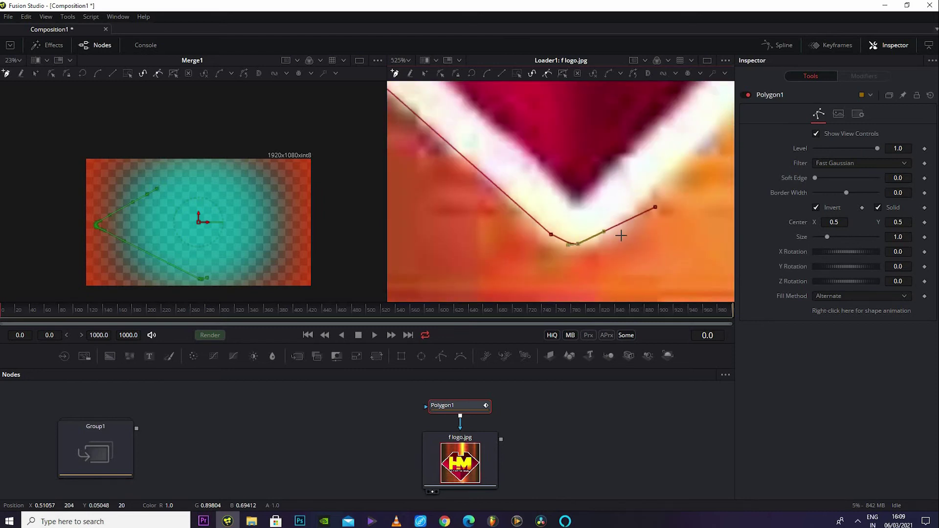
Step: Extend the polygon mask up the lower-right edge, around the right corner, and on to the upper-right vertex
{"action": "left_click_drag", "start_coordinate": [587, 212], "coordinate": [480, 251]}
{"action": "scroll", "coordinate": [483, 252], "scroll_direction": "down", "scroll_amount": 2}
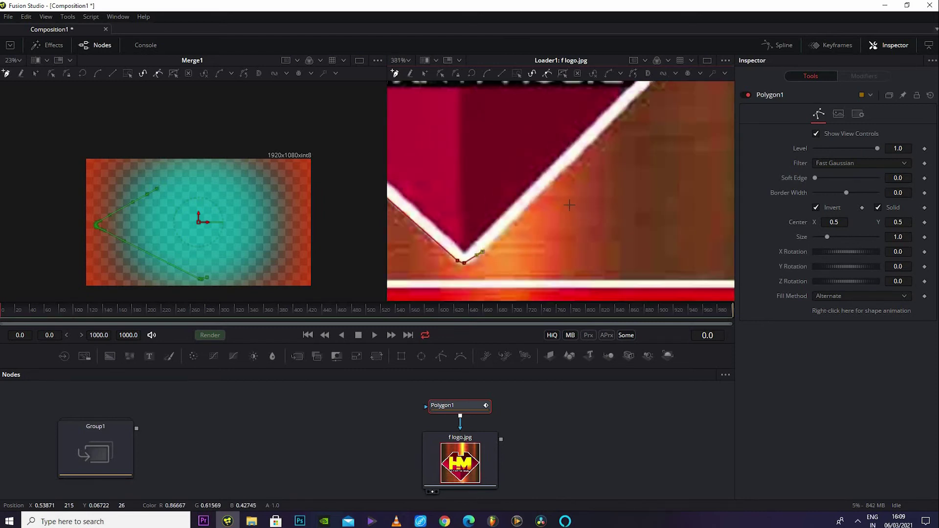
{"action": "scroll", "coordinate": [569, 205], "scroll_direction": "down", "scroll_amount": 5}
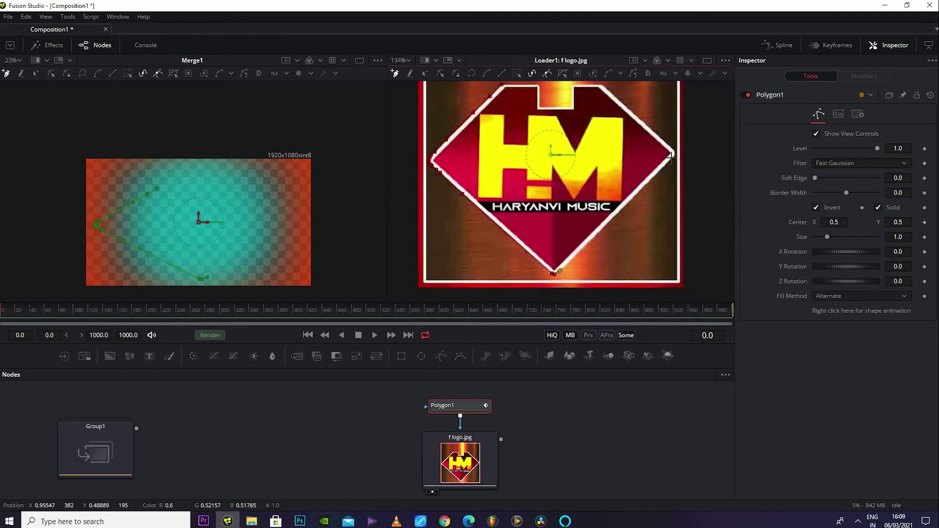
{"action": "left_click", "coordinate": [671, 157]}
{"action": "left_click", "coordinate": [670, 146]}
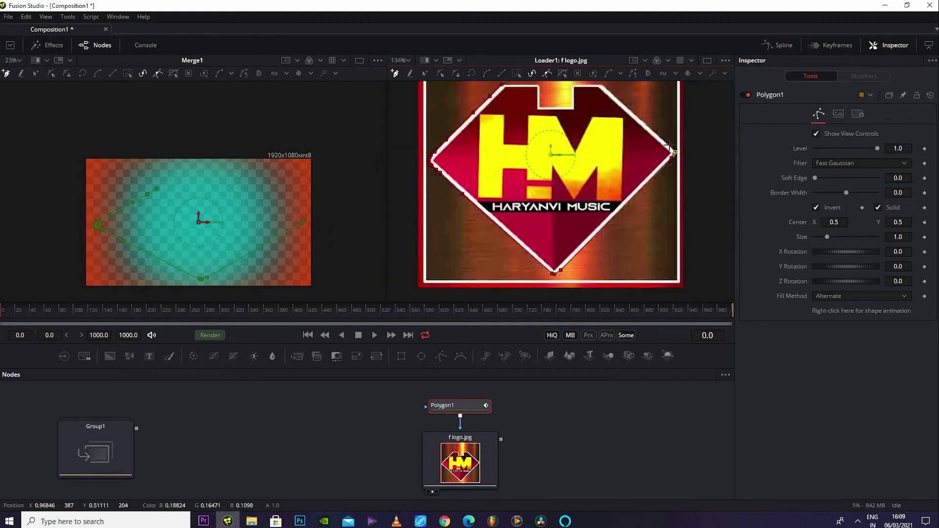
{"action": "left_click", "coordinate": [582, 113]}
{"action": "scroll", "coordinate": [583, 113], "scroll_direction": "up", "scroll_amount": 5}
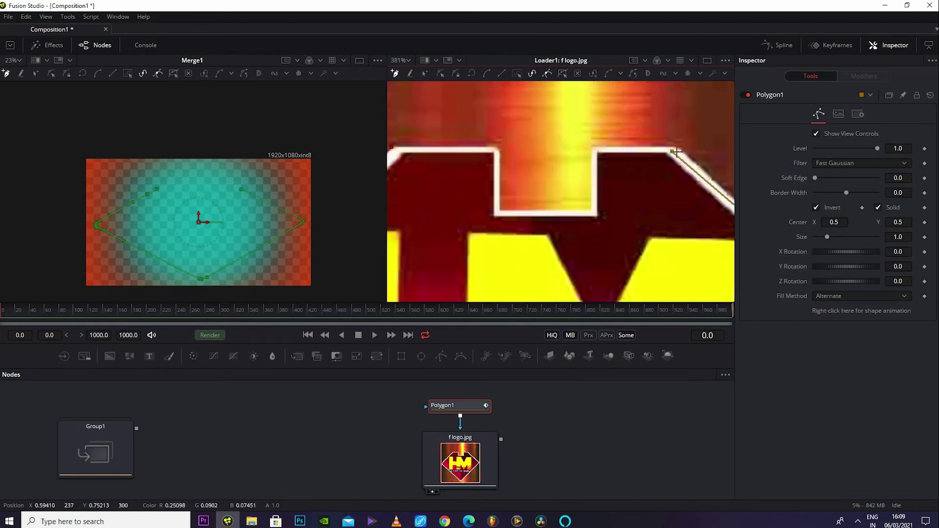
Step: Refine the mask at the upper-right vertex and add points along the top edge to the notch's right corner
{"action": "left_click_drag", "start_coordinate": [677, 151], "coordinate": [680, 150]}
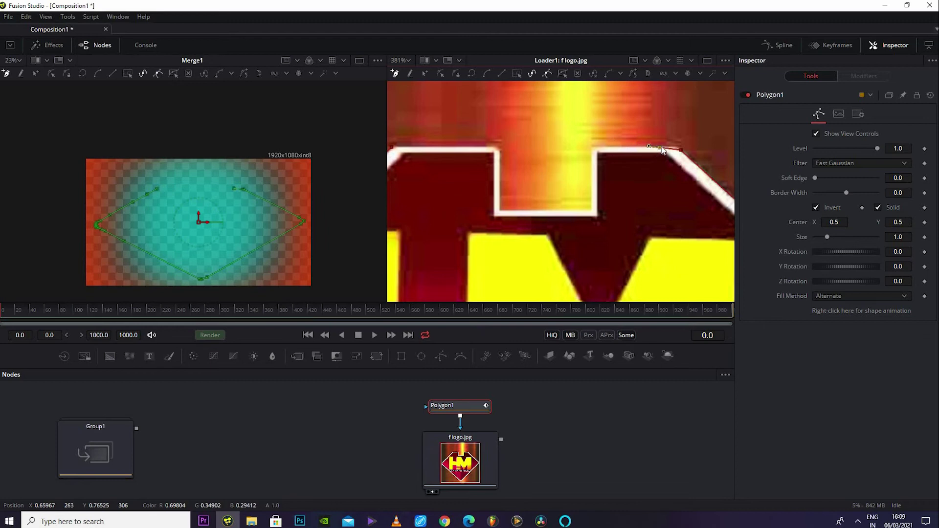
{"action": "left_click", "coordinate": [673, 146]}
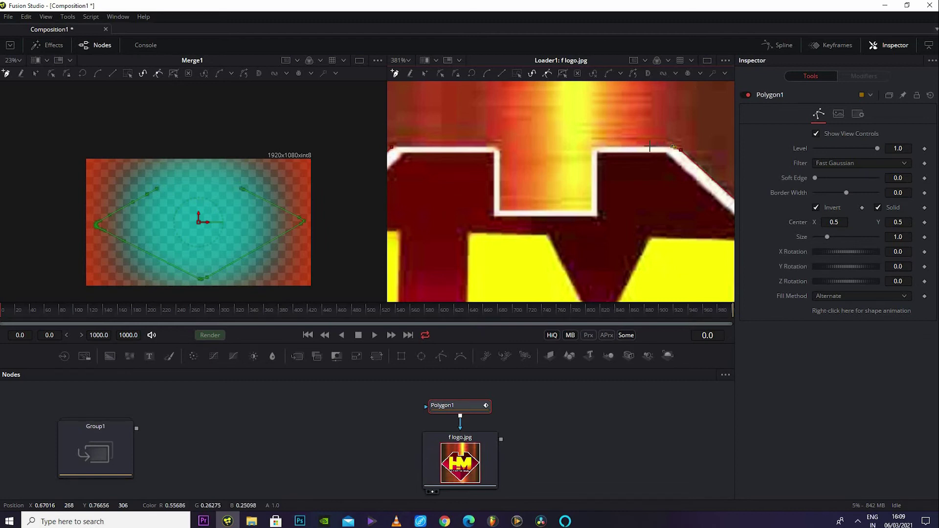
{"action": "left_click", "coordinate": [650, 146]}
{"action": "left_click", "coordinate": [630, 147]}
{"action": "left_click", "coordinate": [620, 147]}
{"action": "left_click", "coordinate": [592, 146]}
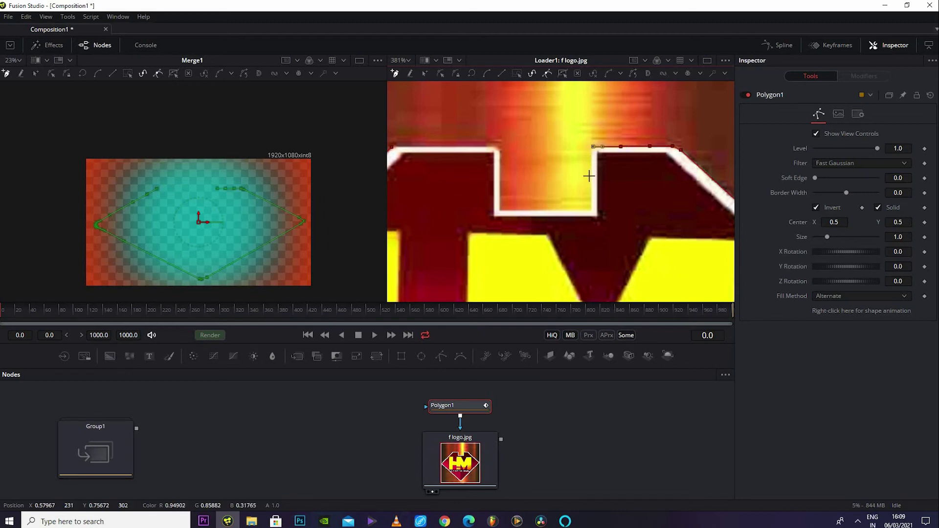
Step: Trace the mask around the top notch and close the polygon at the starting upper-left vertex
{"action": "left_click", "coordinate": [589, 208]}
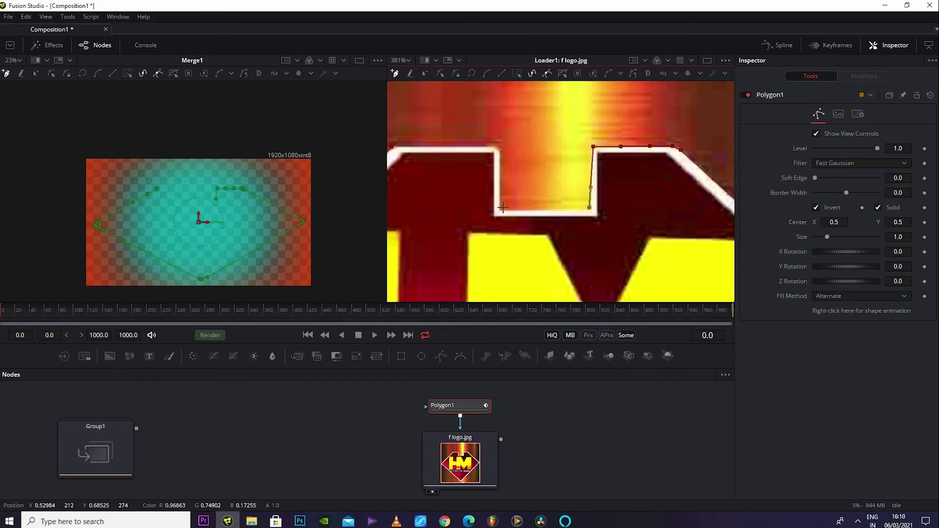
{"action": "left_click", "coordinate": [501, 207]}
{"action": "left_click", "coordinate": [497, 149]}
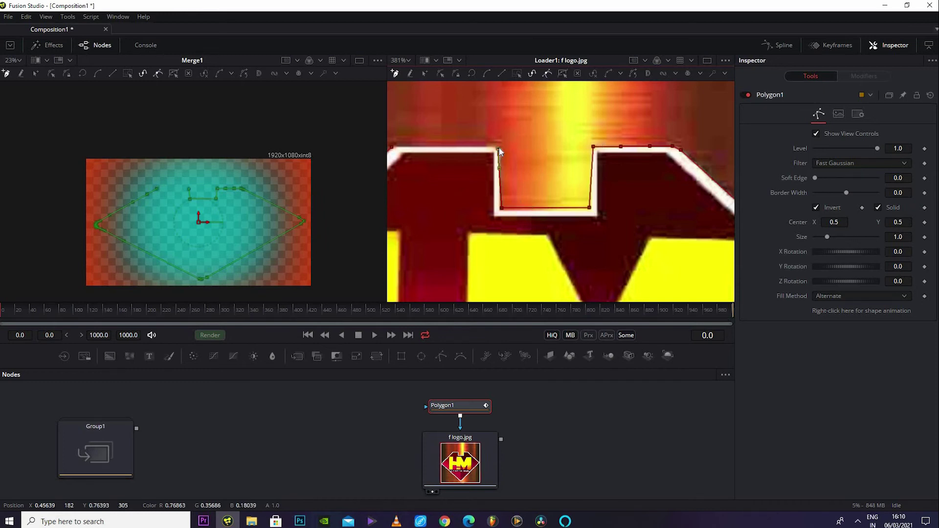
{"action": "scroll", "coordinate": [496, 149], "scroll_direction": "down", "scroll_amount": 2}
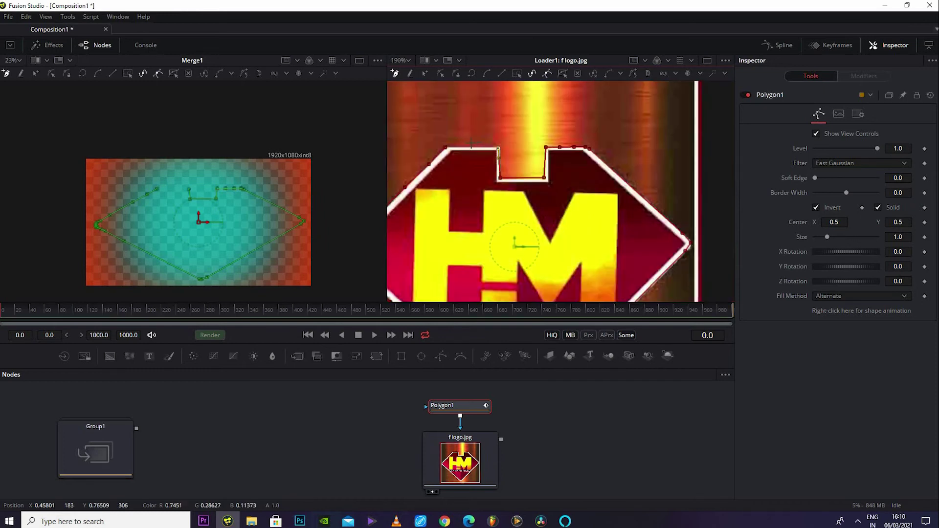
{"action": "left_click", "coordinate": [444, 149]}
{"action": "scroll", "coordinate": [512, 160], "scroll_direction": "down", "scroll_amount": 3}
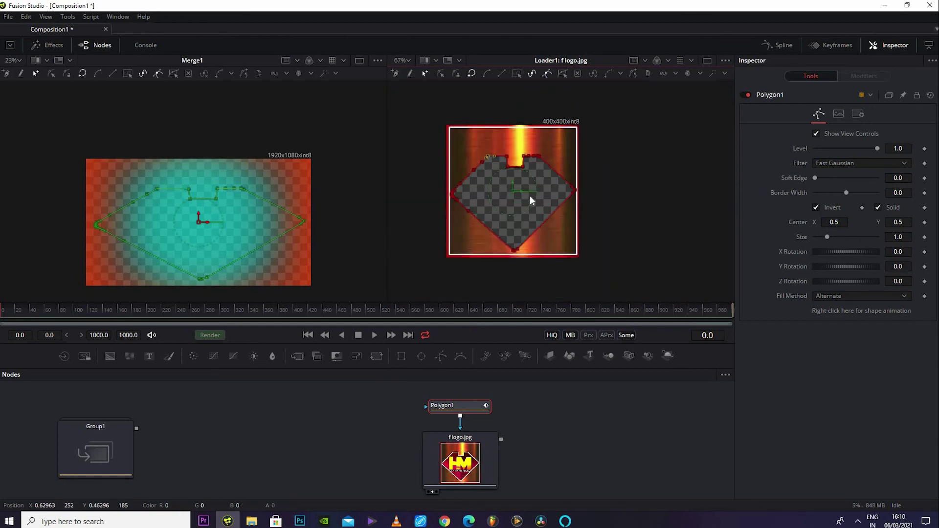
{"action": "scroll", "coordinate": [529, 196], "scroll_direction": "up", "scroll_amount": 1}
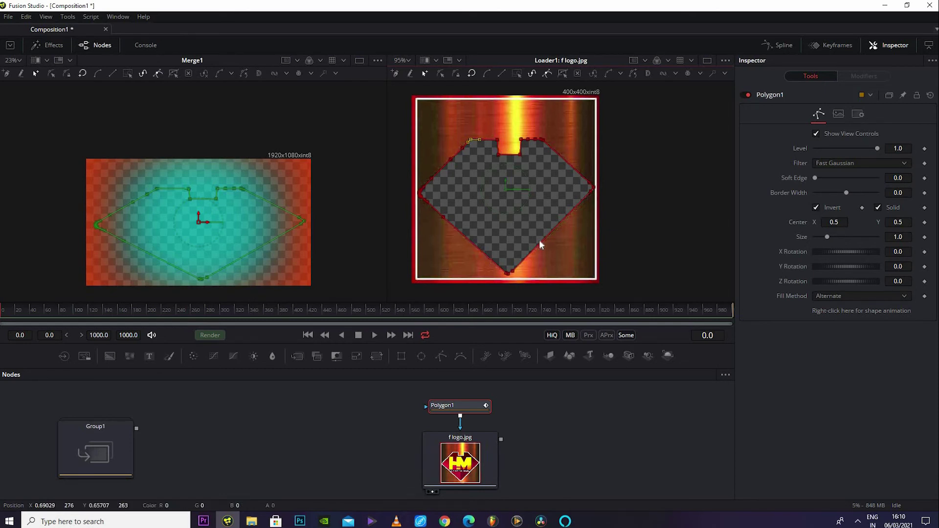
Step: Turn off Invert on the Polygon mask and inspect the edges of the cut-out logo
{"action": "left_click", "coordinate": [816, 208]}
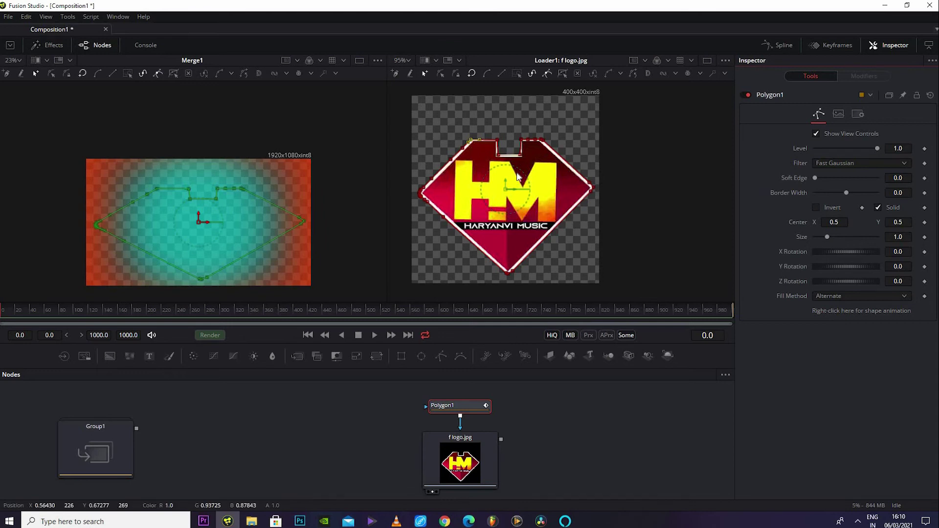
{"action": "left_click", "coordinate": [469, 456]}
{"action": "scroll", "coordinate": [482, 200], "scroll_direction": "up", "scroll_amount": 2}
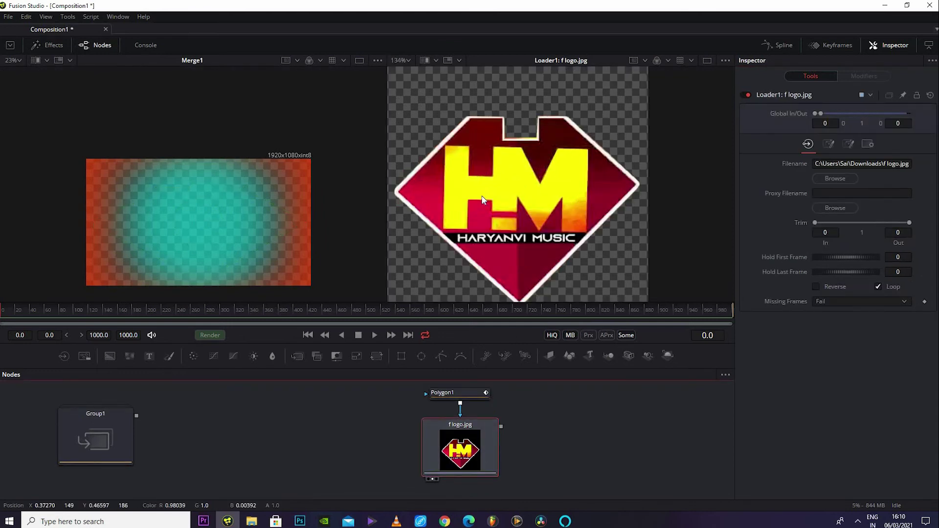
{"action": "scroll", "coordinate": [483, 200], "scroll_direction": "up", "scroll_amount": 3}
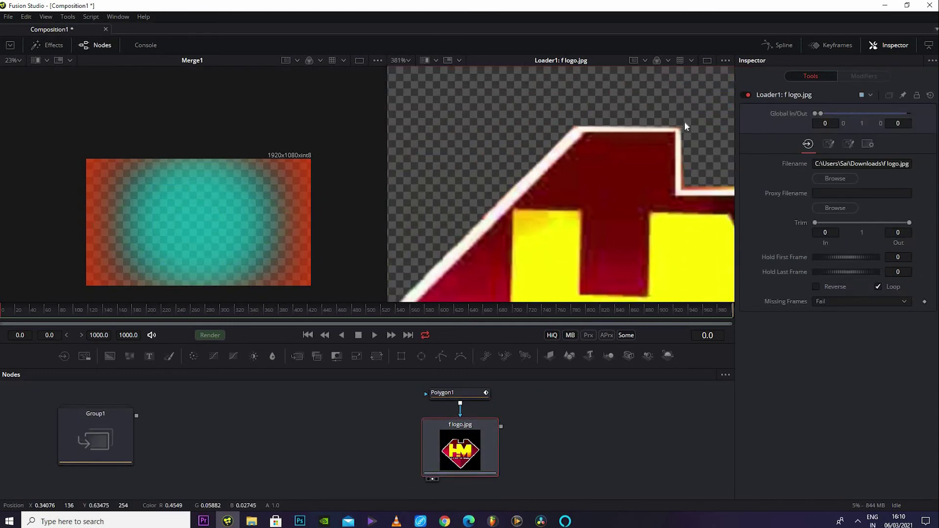
Step: Try a Soft Edge of 0.0583 and a Border Width of 0.032 on the Polygon mask, and revert both
{"action": "left_click", "coordinate": [475, 392]}
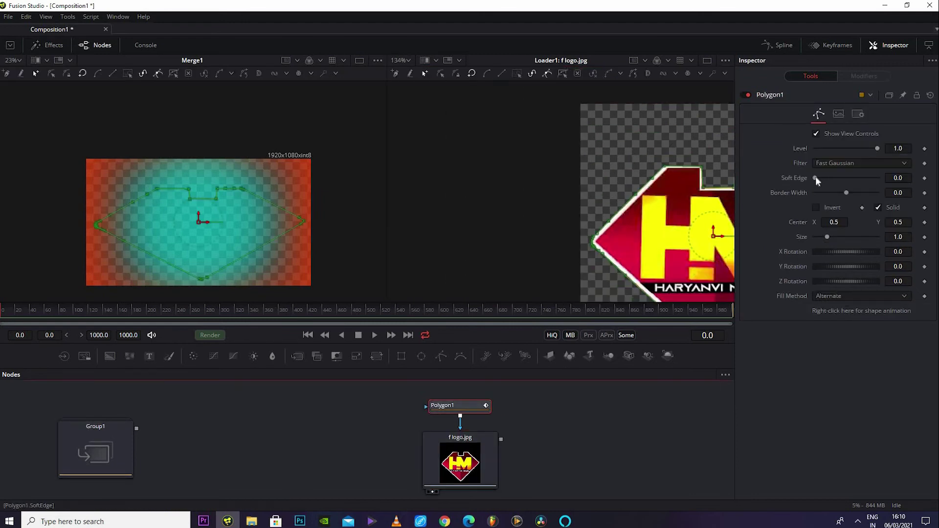
{"action": "left_click_drag", "start_coordinate": [814, 177], "coordinate": [833, 177]}
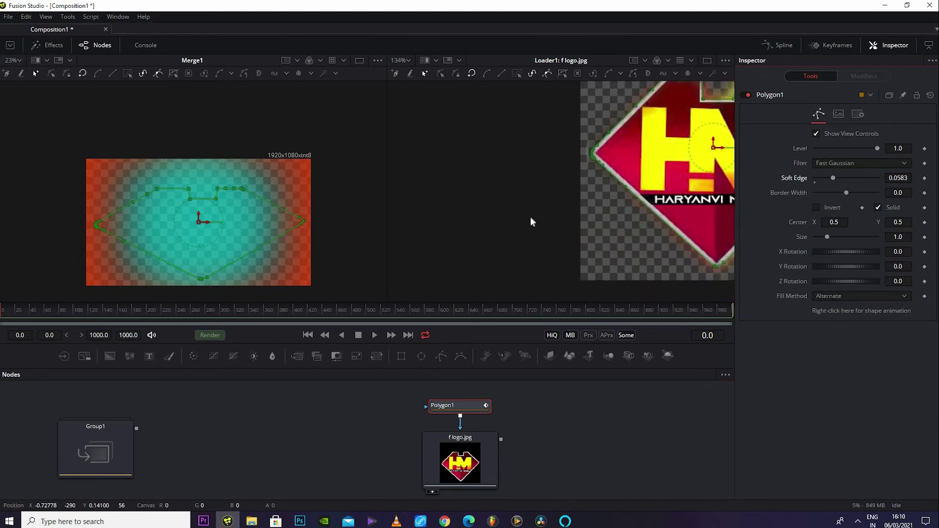
{"action": "left_click_drag", "start_coordinate": [847, 192], "coordinate": [852, 193]}
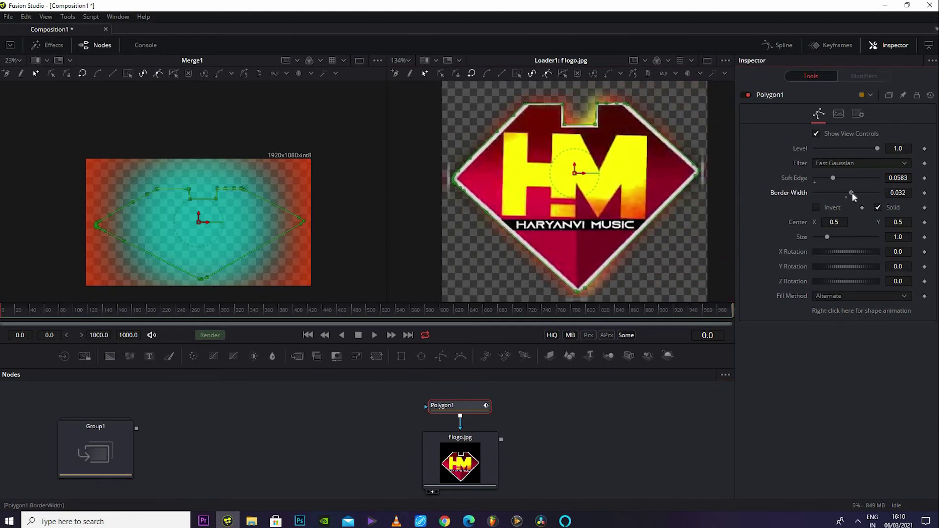
{"action": "scroll", "coordinate": [576, 233], "scroll_direction": "down", "scroll_amount": 2}
{"action": "left_click", "coordinate": [575, 230]}
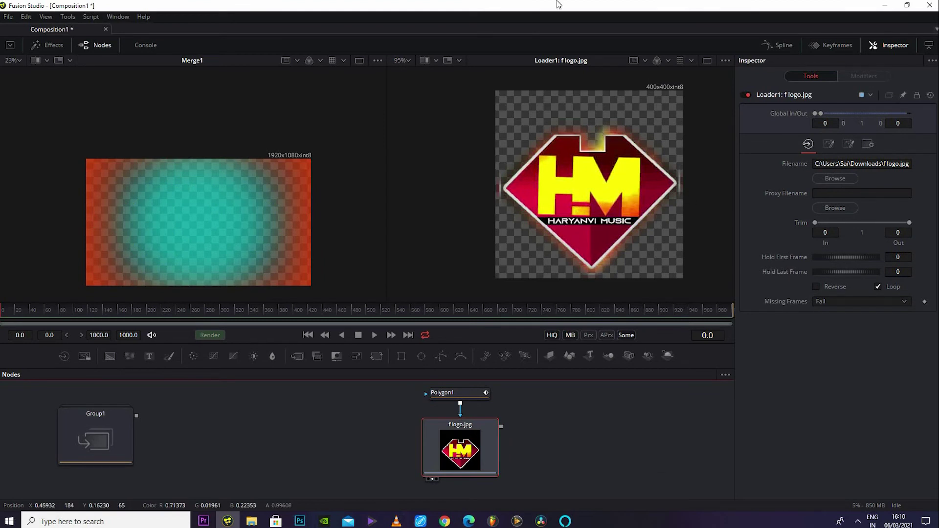
{"action": "left_click", "coordinate": [467, 392]}
{"action": "left_click", "coordinate": [490, 421]}
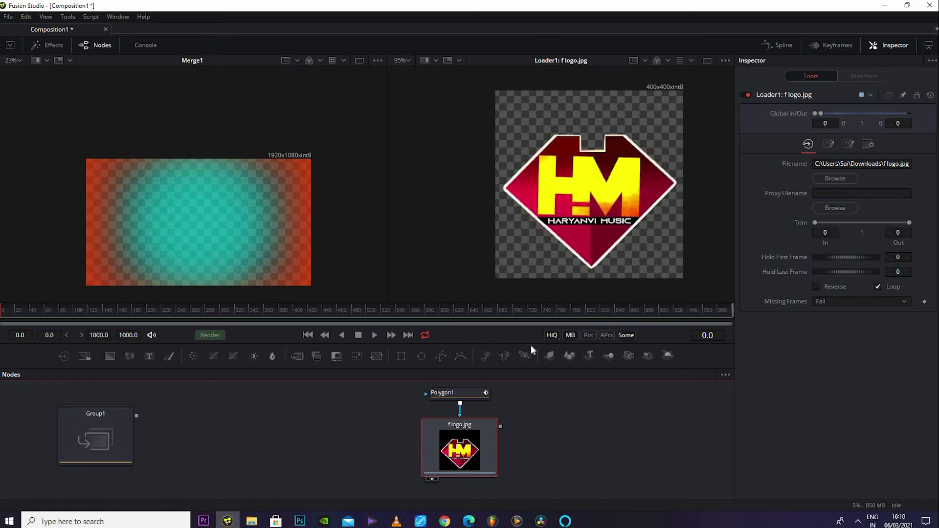
Step: Enlarge the node graph area and expand Group1 beside the masked f logo.jpg node
{"action": "left_click_drag", "start_coordinate": [530, 344], "coordinate": [379, 260]}
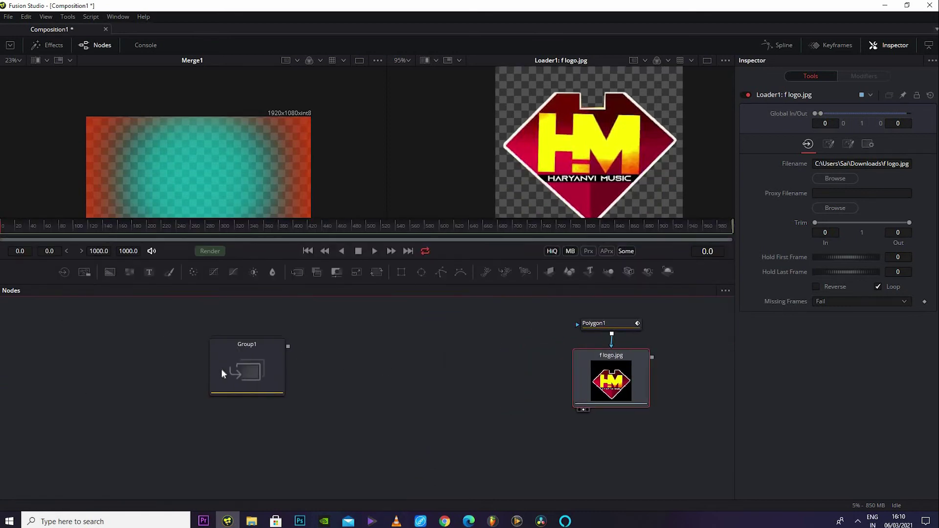
{"action": "double_click", "coordinate": [260, 362]}
{"action": "left_click_drag", "start_coordinate": [368, 331], "coordinate": [252, 336]}
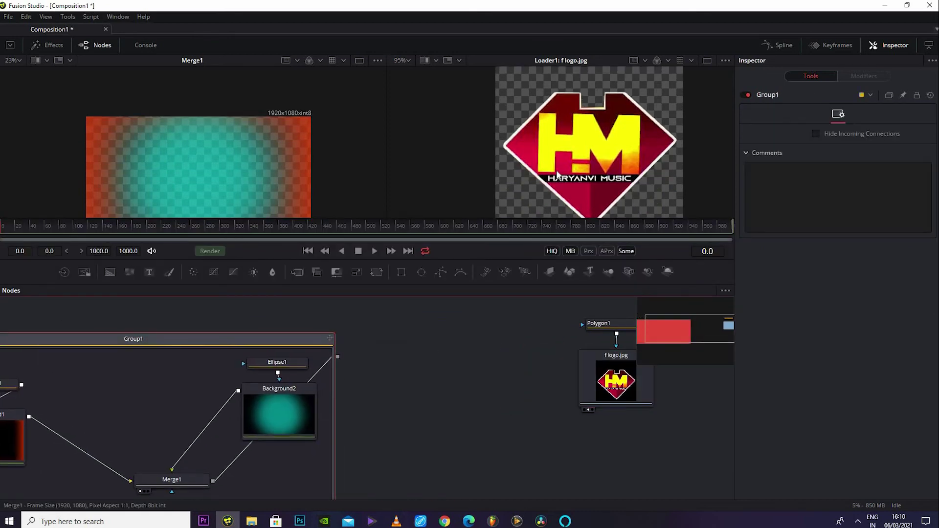
{"action": "left_click_drag", "start_coordinate": [286, 189], "coordinate": [289, 110]}
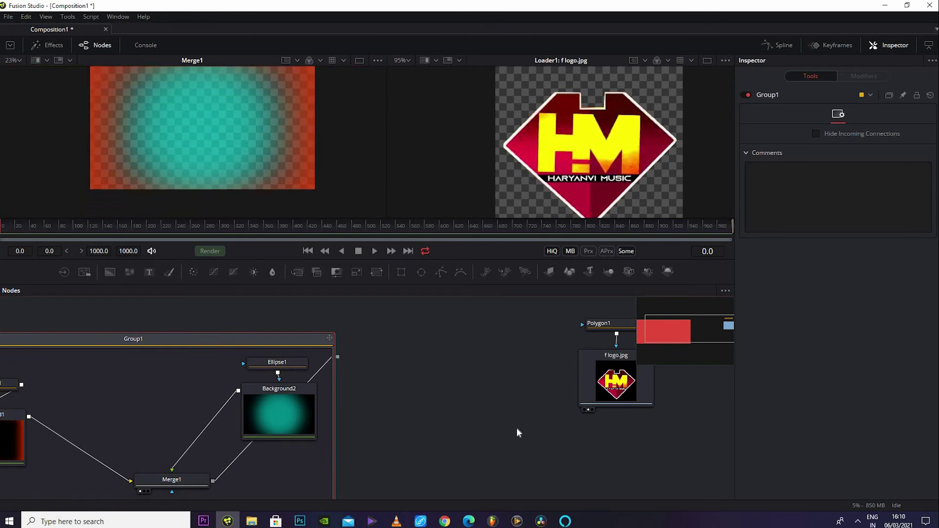
{"action": "scroll", "coordinate": [516, 427], "scroll_direction": "down", "scroll_amount": 3}
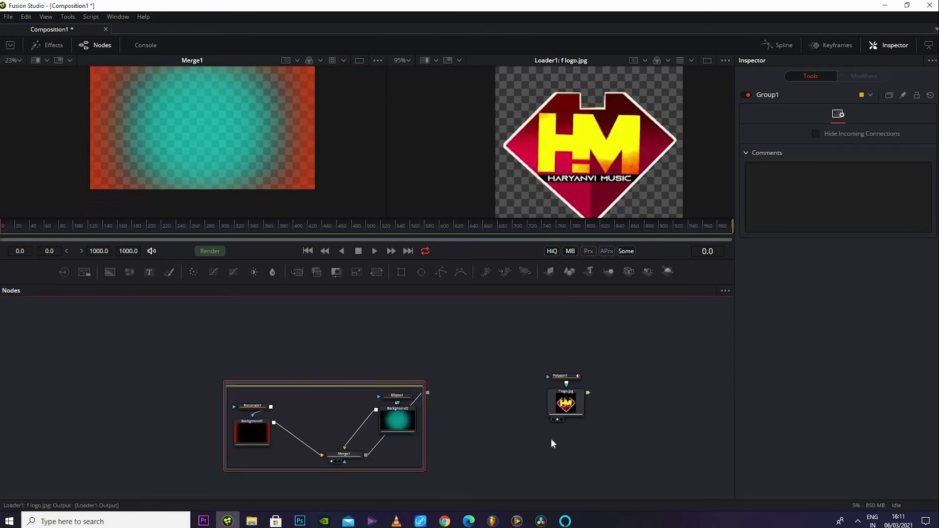
Step: Merge the masked f logo.jpg over Group1's output, show the merge in the first viewer, and stack the logo nodes above it
{"action": "left_click_drag", "start_coordinate": [588, 392], "coordinate": [428, 395]}
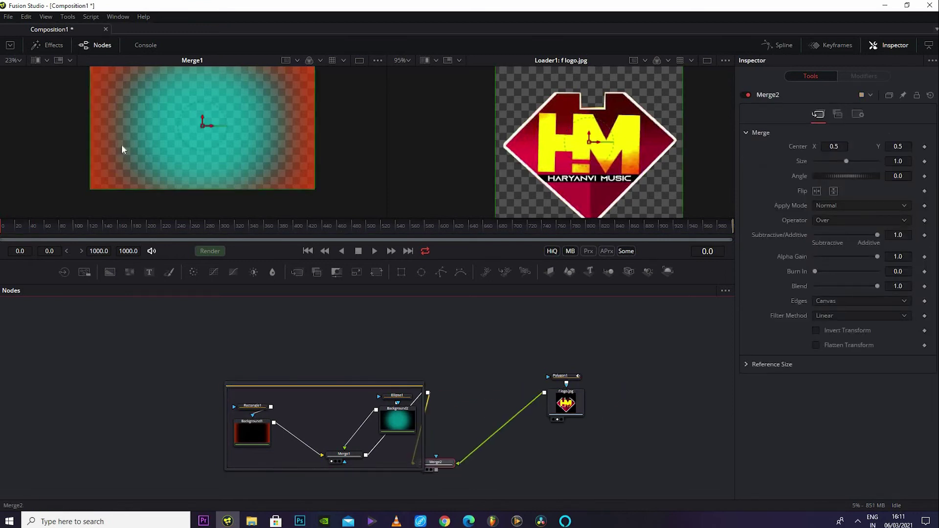
{"action": "key", "text": "1"}
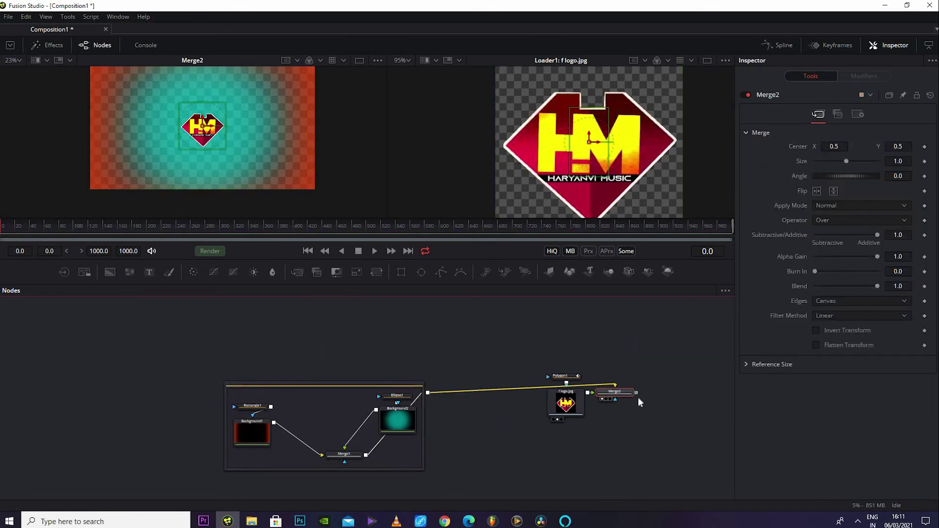
{"action": "left_click_drag", "start_coordinate": [626, 395], "coordinate": [512, 446]}
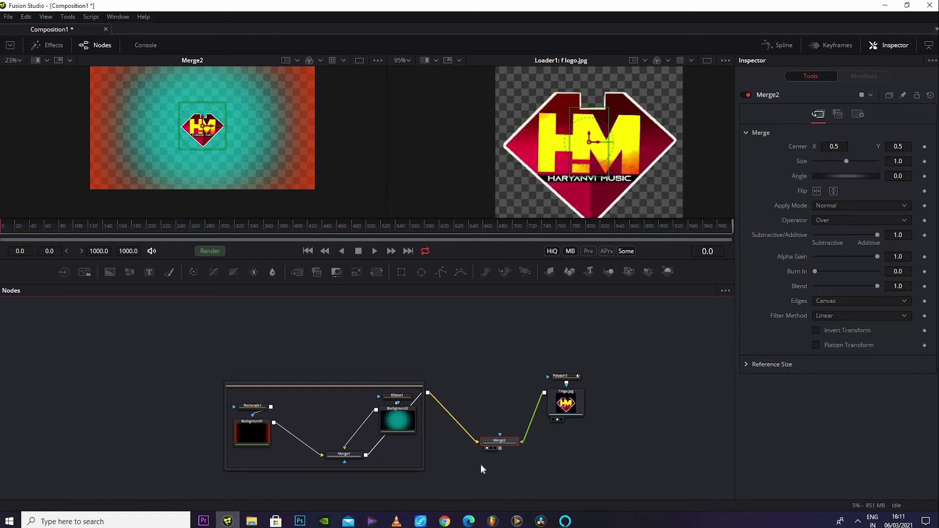
{"action": "left_click_drag", "start_coordinate": [585, 402], "coordinate": [519, 360]}
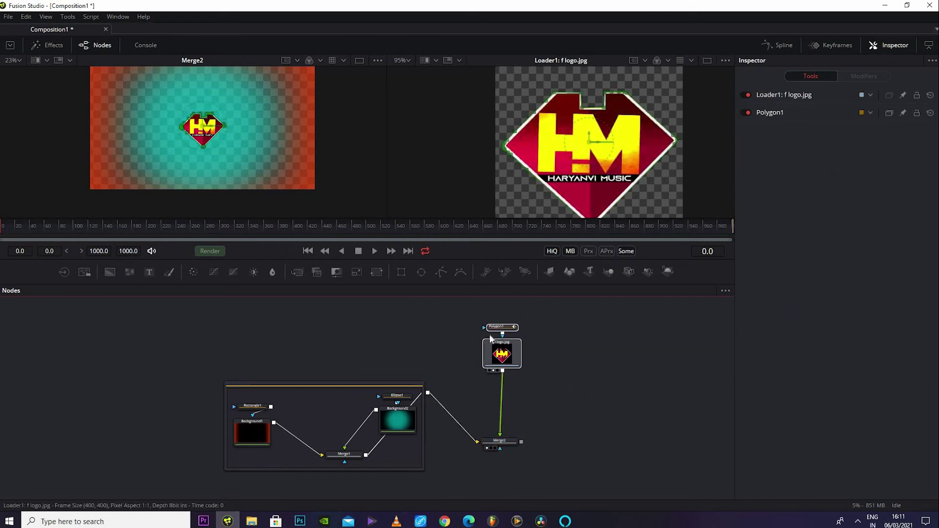
Step: Add a Transform between f logo.jpg and Merge2, enlarge the logo to Size 3.22 and keep Aspect at 1.0
{"action": "left_click", "coordinate": [375, 271]}
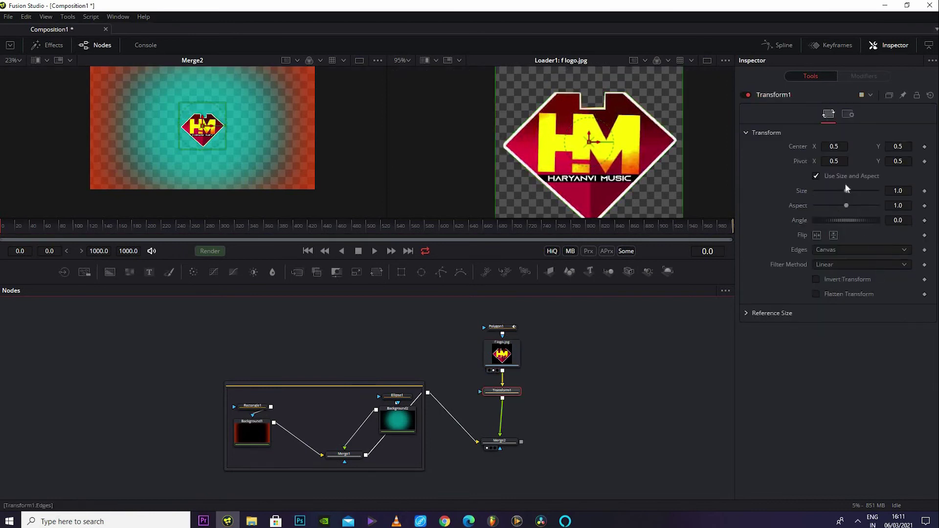
{"action": "mouse_move", "coordinate": [847, 191]}
{"action": "left_mouse_down"}
{"action": "mouse_move", "coordinate": [871, 195]}
{"action": "mouse_move", "coordinate": [842, 208]}
{"action": "left_mouse_up"}
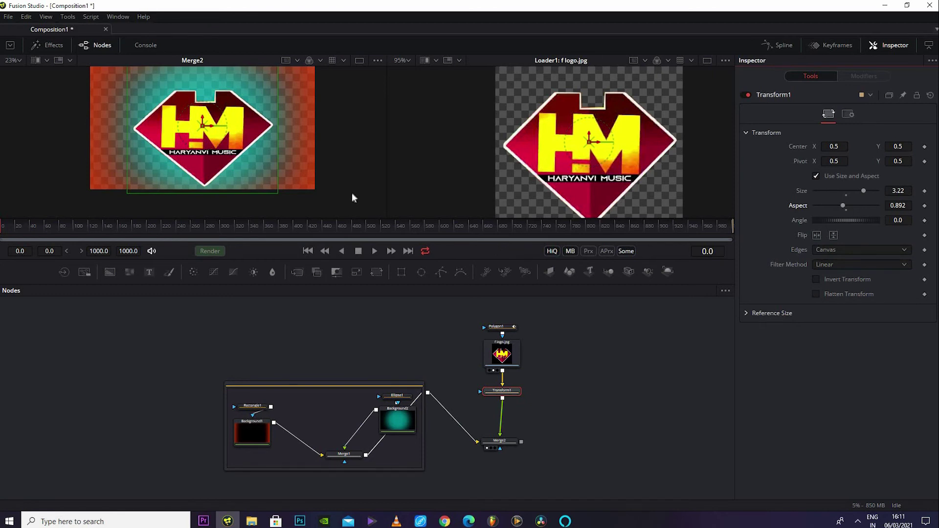
{"action": "key", "text": "ctrl+z"}
{"action": "left_click_drag", "start_coordinate": [470, 259], "coordinate": [508, 287]}
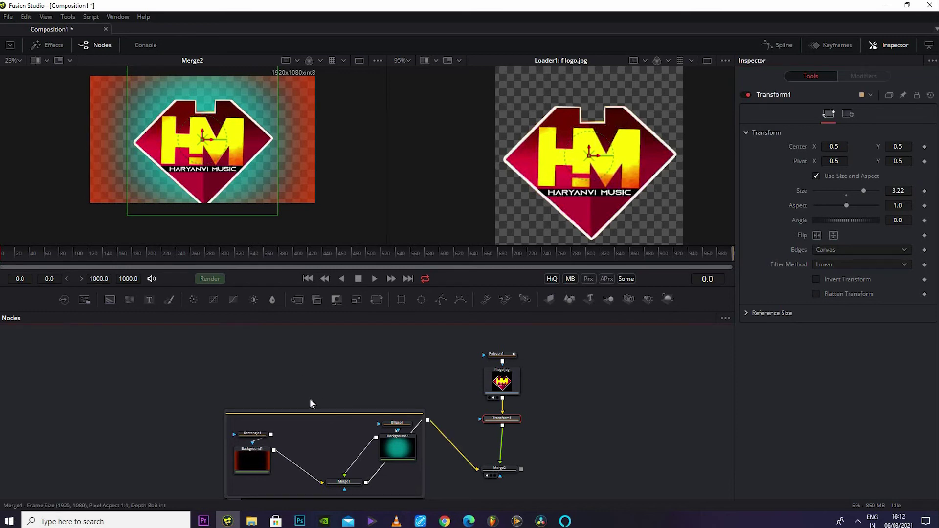
Step: Move the expanded Group1 farther away from the column of logo nodes
{"action": "left_click_drag", "start_coordinate": [310, 403], "coordinate": [302, 398]}
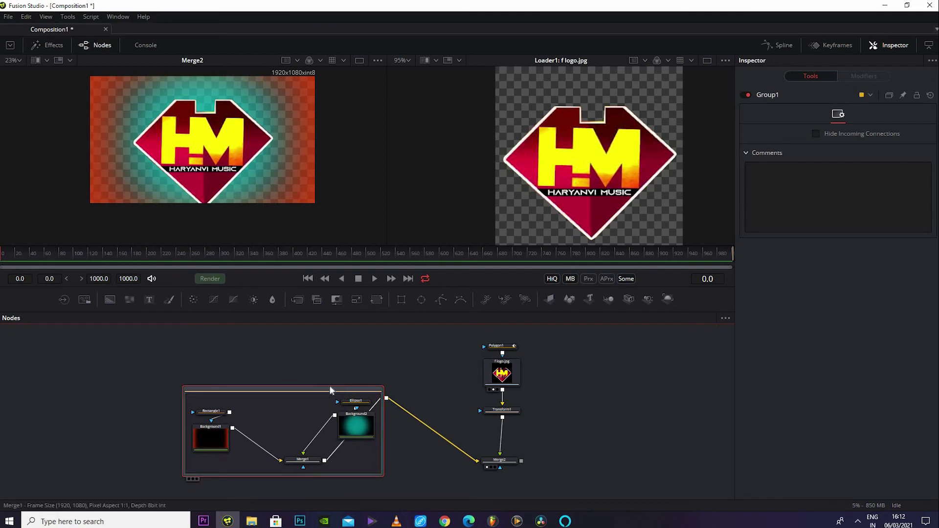
{"action": "left_click_drag", "start_coordinate": [342, 388], "coordinate": [311, 379]}
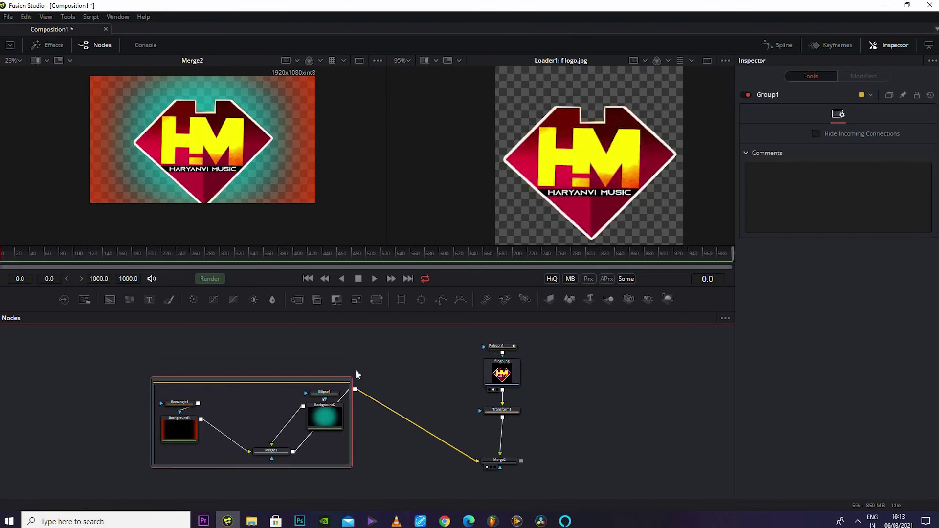
{"action": "left_click_drag", "start_coordinate": [405, 331], "coordinate": [548, 496]}
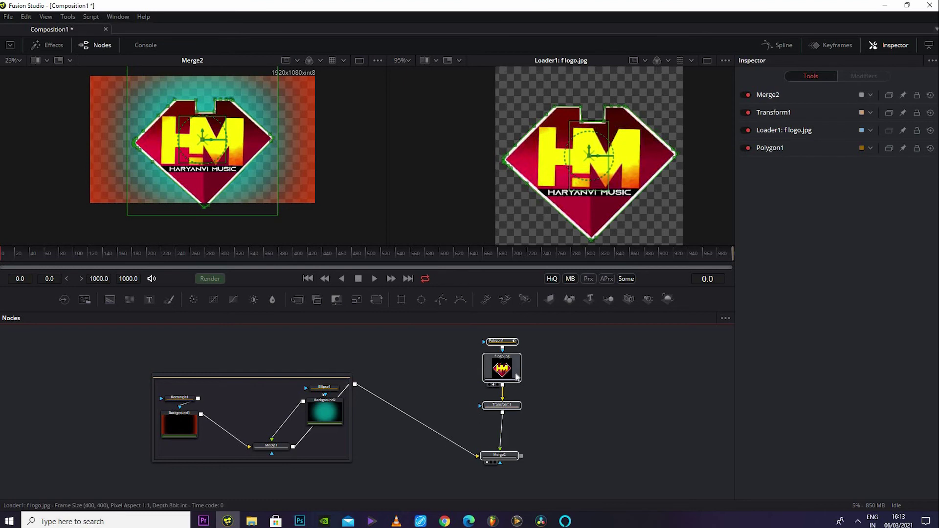
{"action": "left_click_drag", "start_coordinate": [552, 338], "coordinate": [499, 463]}
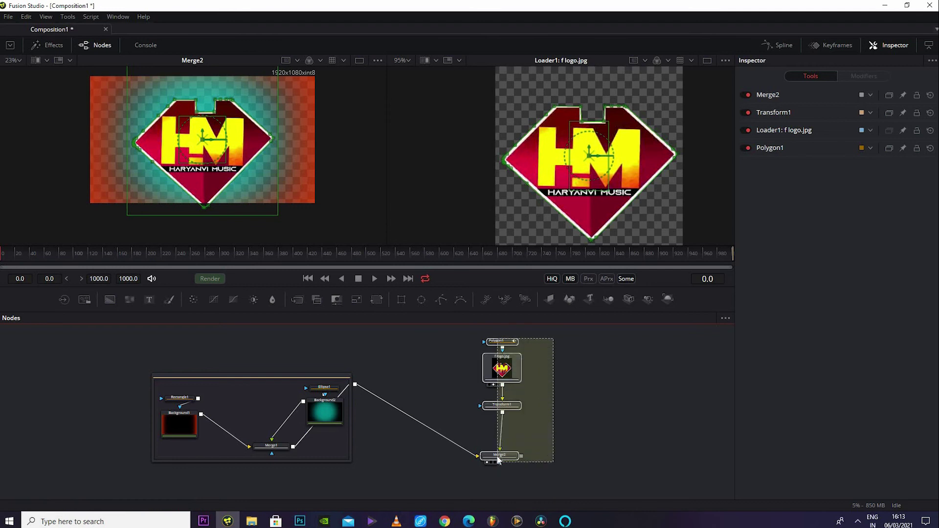
{"action": "left_click_drag", "start_coordinate": [330, 378], "coordinate": [287, 372]}
{"action": "left_click", "coordinate": [307, 368]}
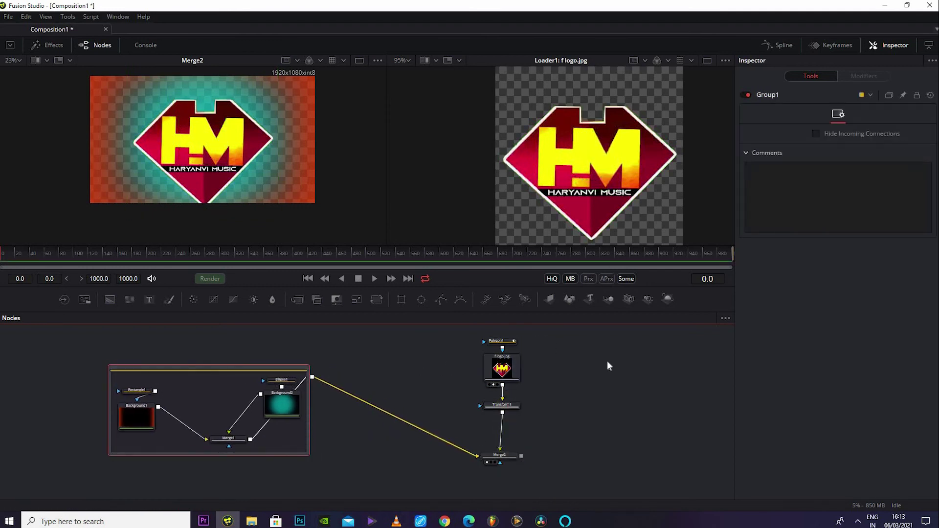
Step: Group Group1 together with the Polygon, logo, Transform and Merge2 nodes, and expand the new group to show its contents
{"action": "left_click_drag", "start_coordinate": [631, 334], "coordinate": [178, 486]}
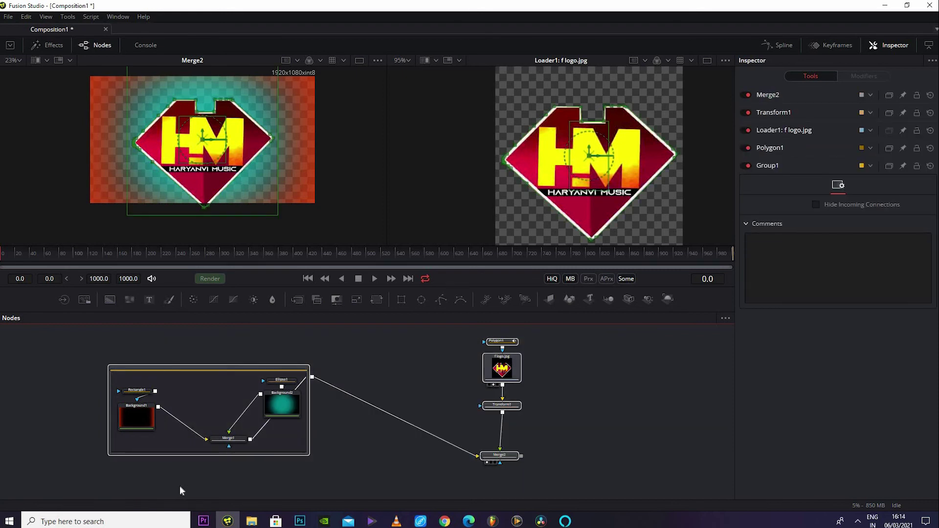
{"action": "key", "text": "ctrl+g"}
{"action": "double_click", "coordinate": [320, 362]}
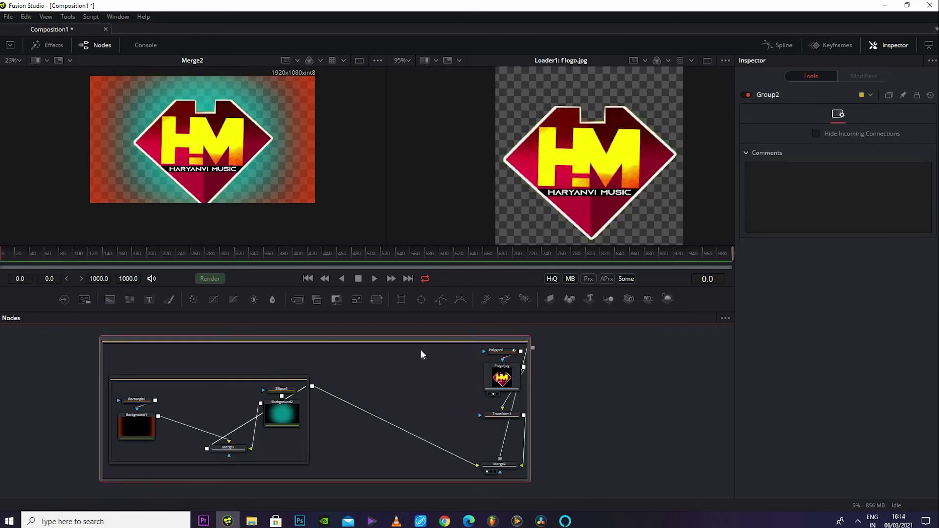
{"action": "left_click_drag", "start_coordinate": [400, 345], "coordinate": [385, 342]}
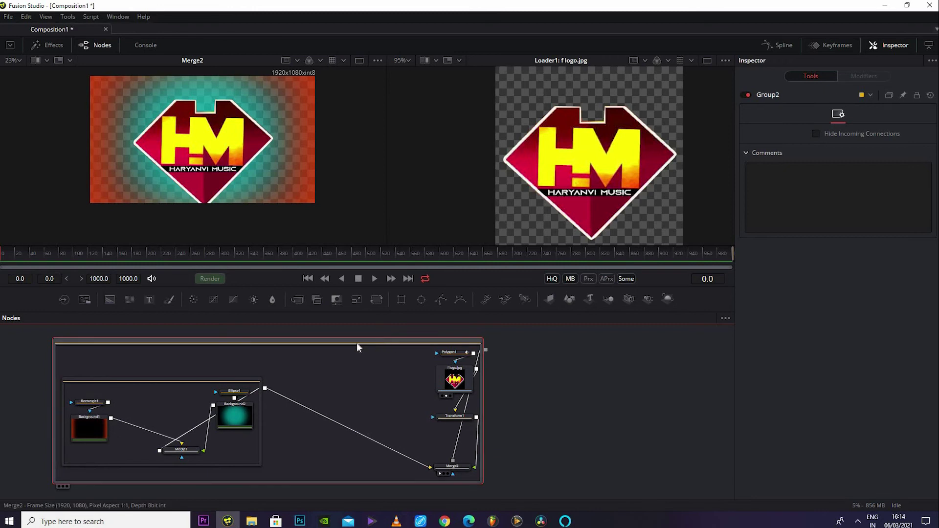
{"action": "left_click", "coordinate": [429, 345]}
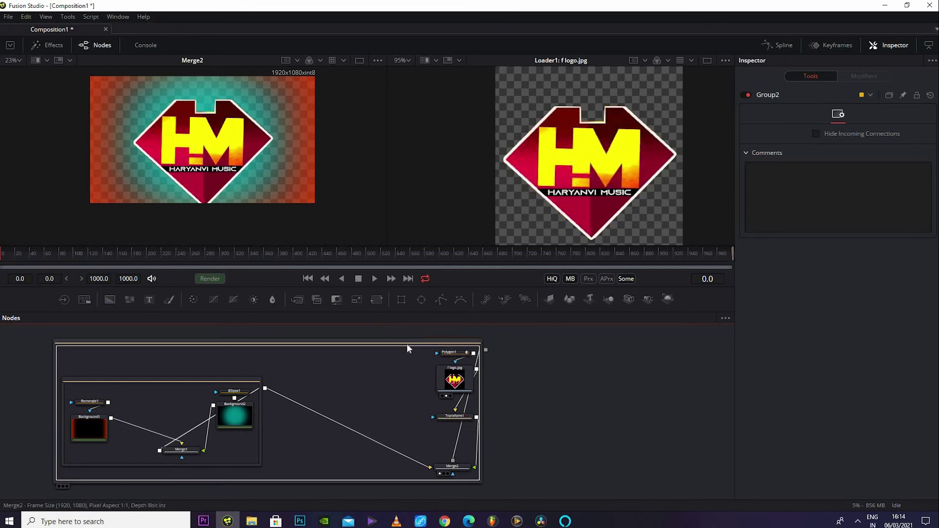
Step: Ungroup Group2 and undo the ungrouping
{"action": "right_click", "coordinate": [409, 349]}
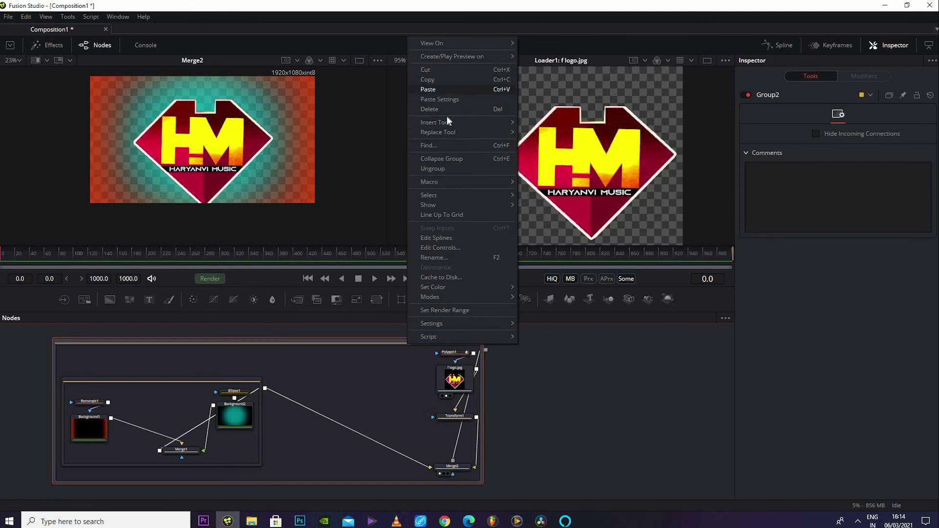
{"action": "left_click", "coordinate": [433, 168]}
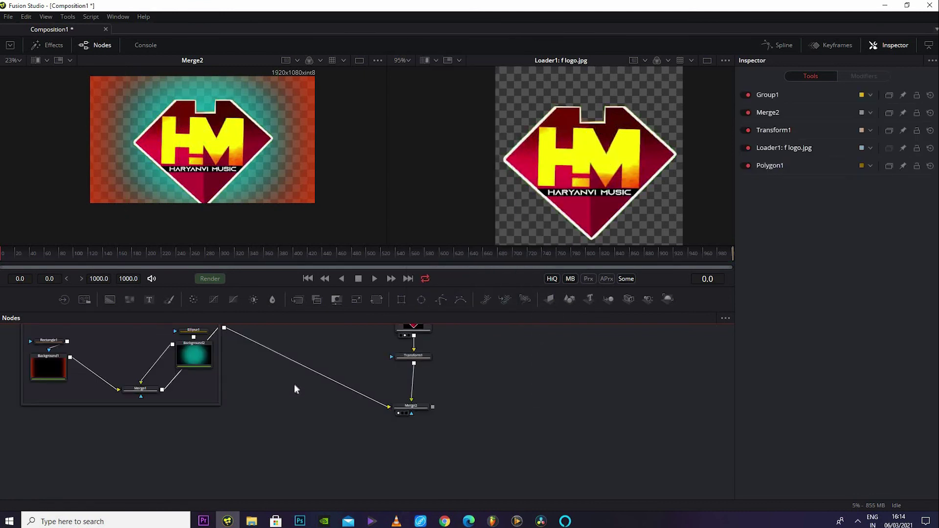
{"action": "key", "text": "ctrl+z"}
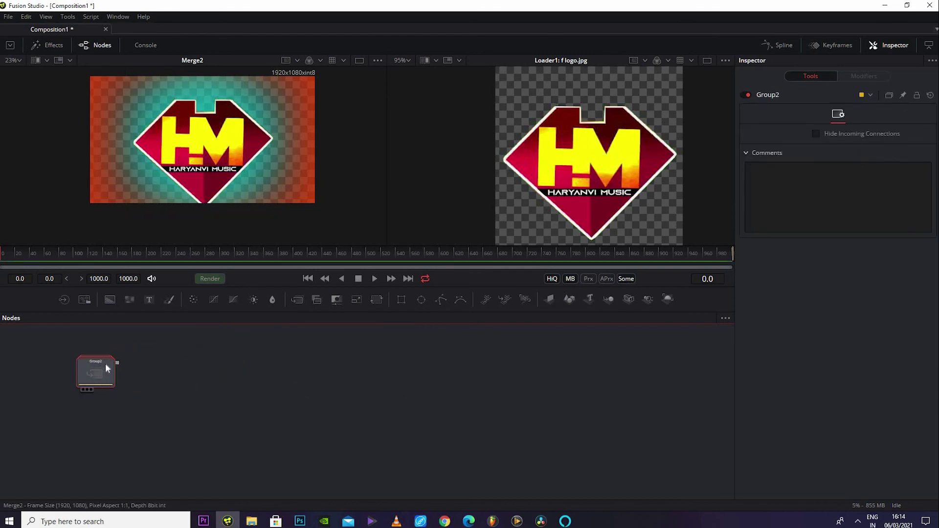
Step: Browse the Downloads folder in File Explorer for another file to use, and return to Fusion
{"action": "left_click", "coordinate": [251, 521]}
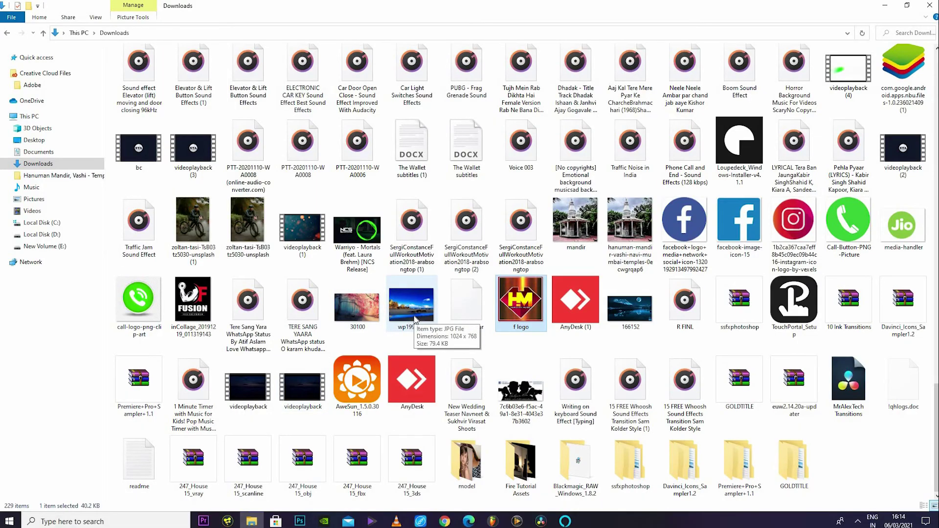
{"action": "scroll", "coordinate": [441, 320], "scroll_direction": "up", "scroll_amount": 14}
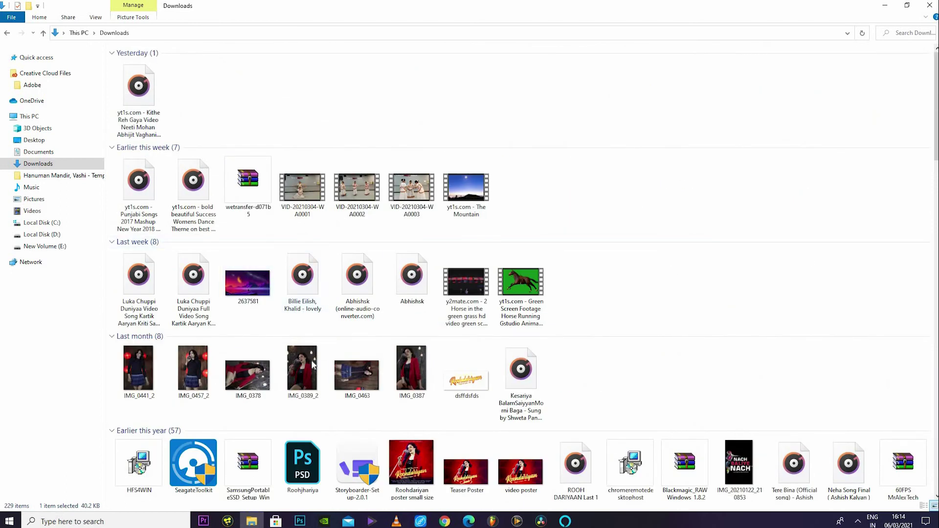
{"action": "scroll", "coordinate": [313, 377], "scroll_direction": "down", "scroll_amount": 12}
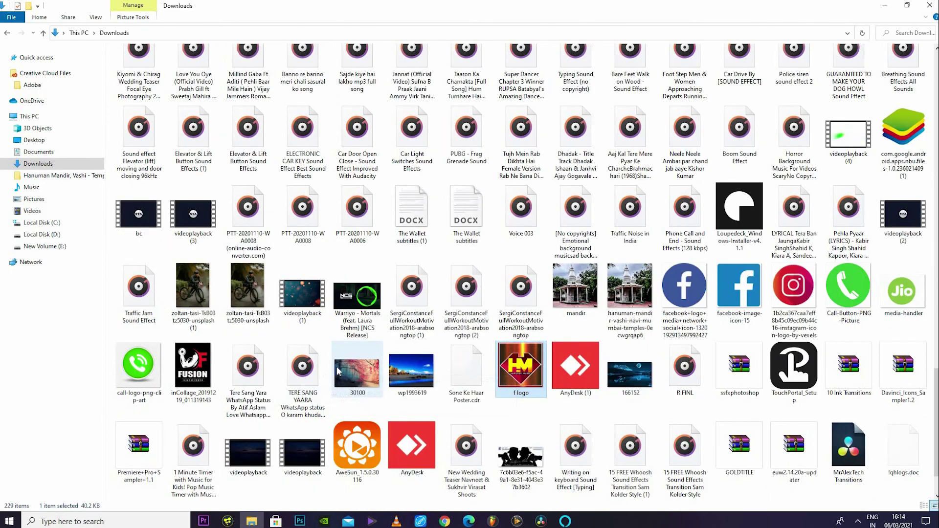
{"action": "scroll", "coordinate": [369, 377], "scroll_direction": "up", "scroll_amount": 12}
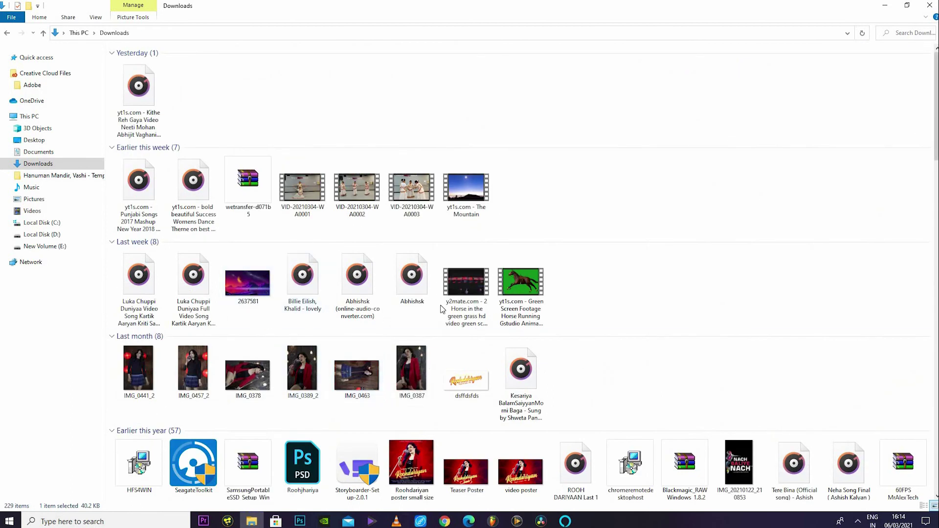
{"action": "scroll", "coordinate": [497, 350], "scroll_direction": "down", "scroll_amount": 15}
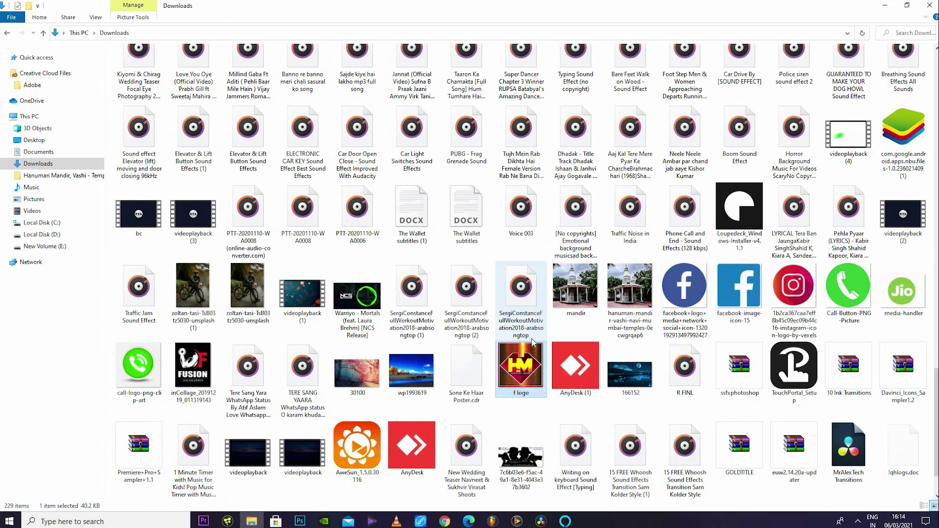
{"action": "scroll", "coordinate": [532, 342], "scroll_direction": "up", "scroll_amount": 15}
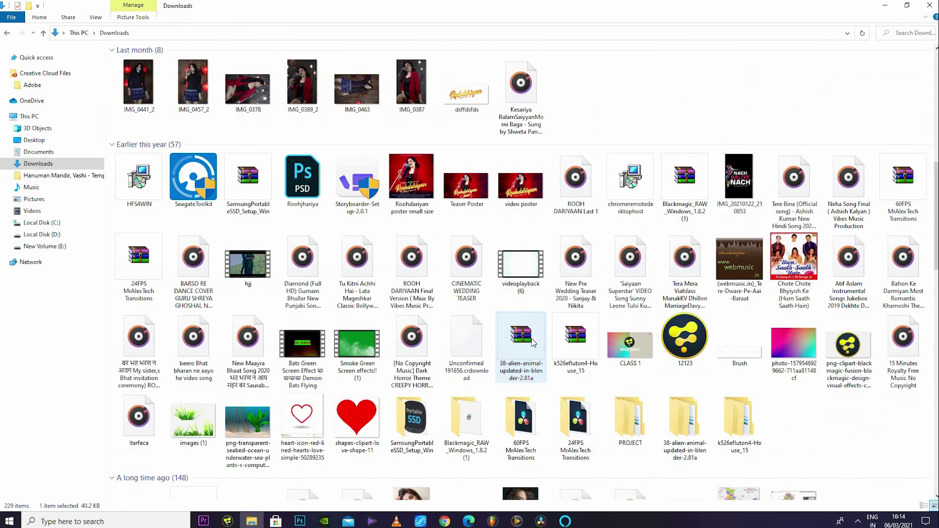
{"action": "left_click", "coordinate": [885, 5]}
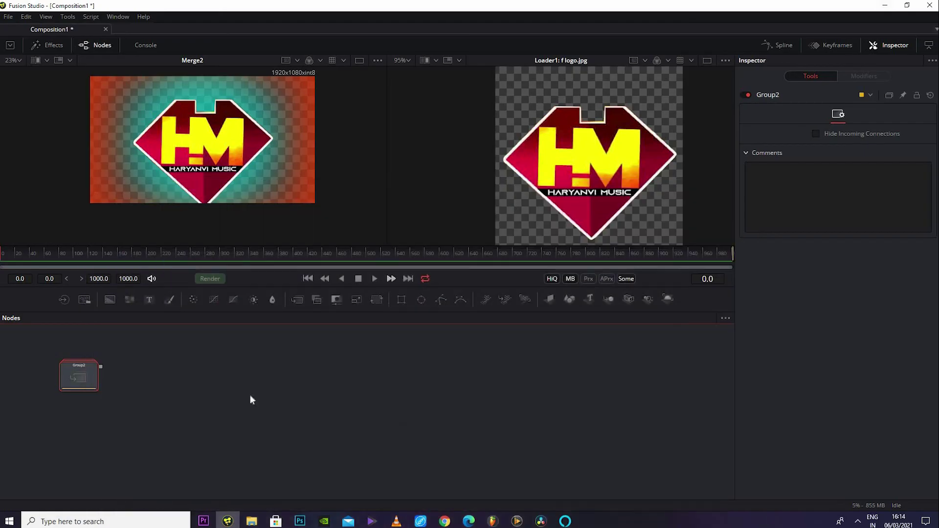
Step: Add a solid red Background node on empty graph space and show it in the second viewer
{"action": "left_click_drag", "start_coordinate": [111, 299], "coordinate": [492, 421]}
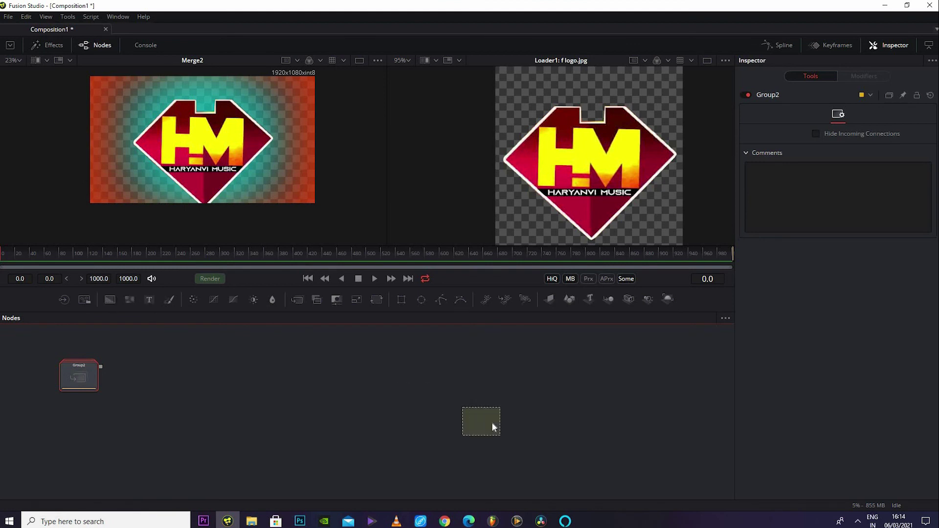
{"action": "key", "text": "2"}
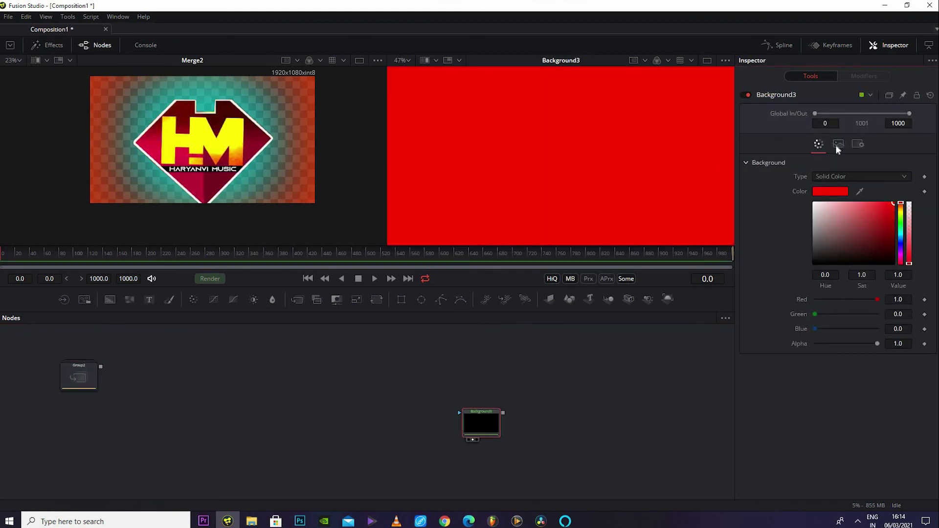
{"action": "left_click", "coordinate": [838, 145]}
{"action": "left_click", "coordinate": [818, 145]}
{"action": "left_click", "coordinate": [469, 427]}
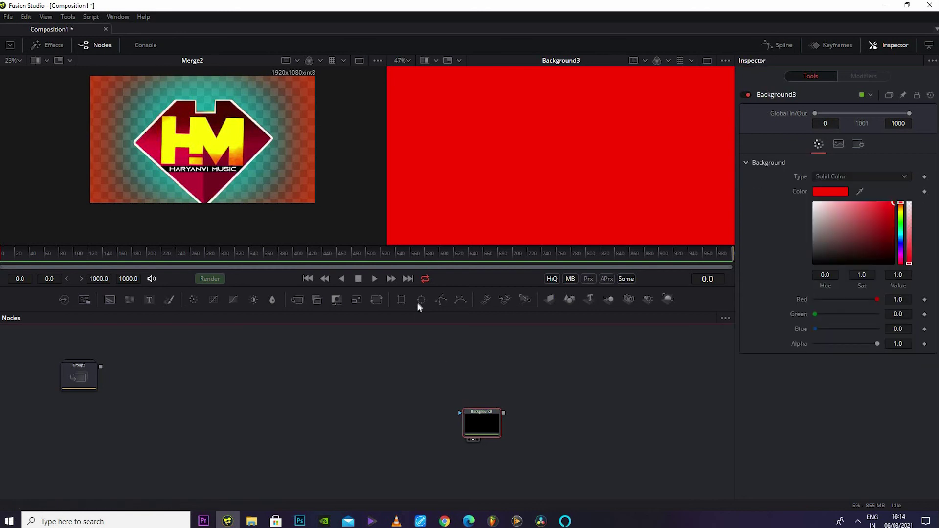
Step: Mask the red background with a Rectangle using Border Width -0.2, Width 0.299, Height 0.402, Corner Radius 1.0 and Angle 88.7
{"action": "left_click", "coordinate": [402, 299]}
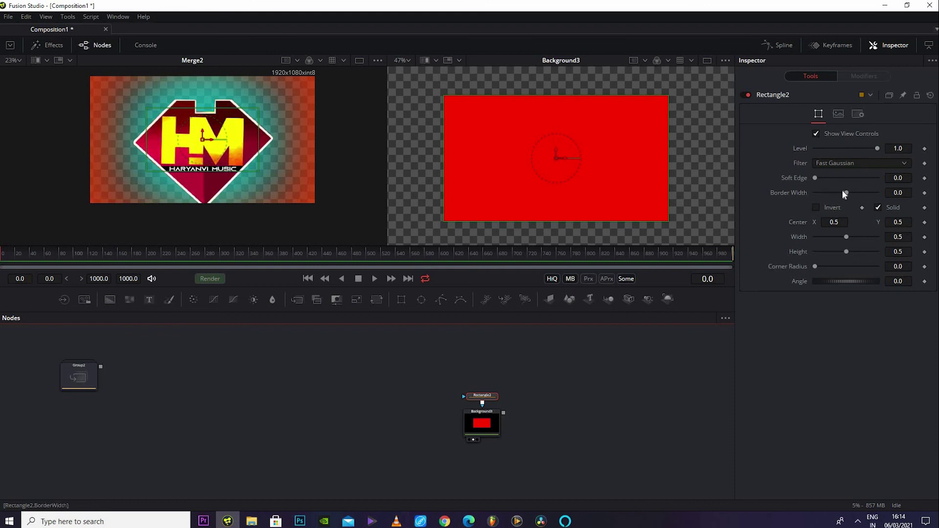
{"action": "left_click_drag", "start_coordinate": [849, 194], "coordinate": [817, 214]}
{"action": "left_click_drag", "start_coordinate": [852, 240], "coordinate": [905, 268]}
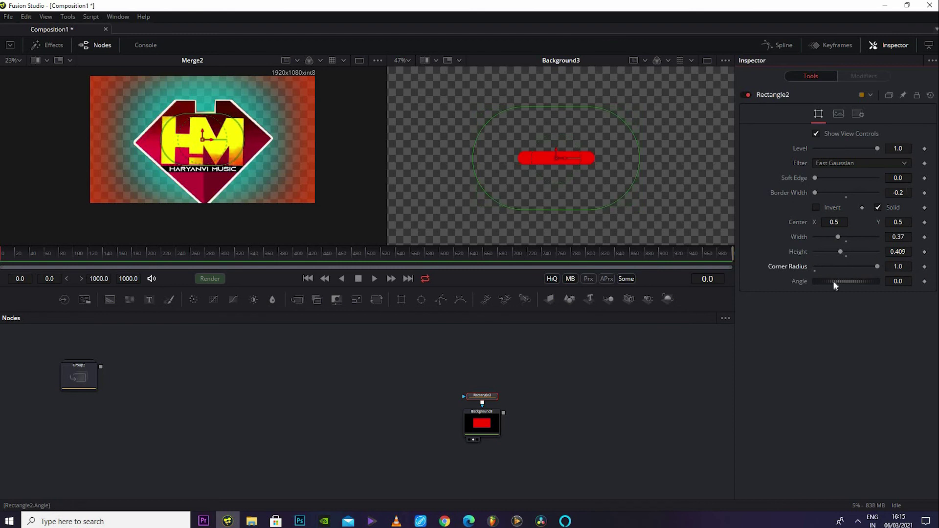
{"action": "left_click_drag", "start_coordinate": [832, 280], "coordinate": [849, 276]}
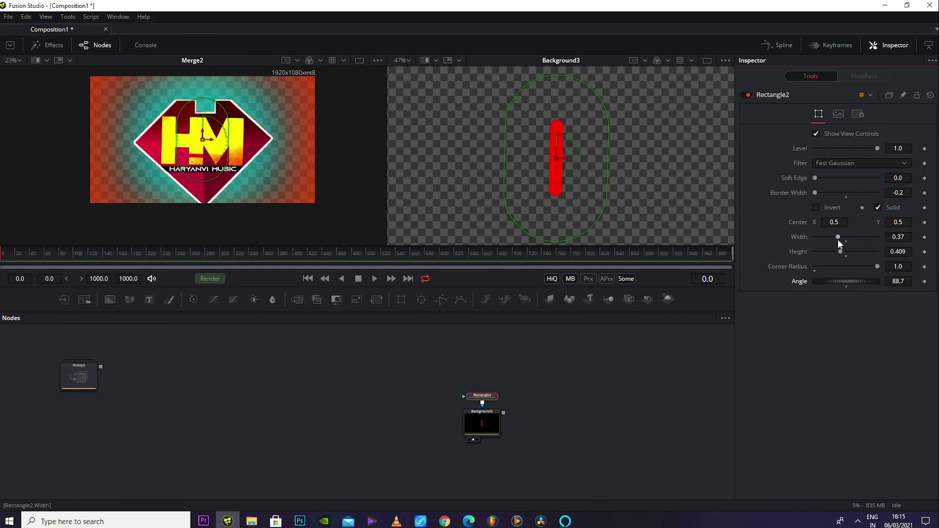
{"action": "left_click_drag", "start_coordinate": [832, 239], "coordinate": [840, 255]}
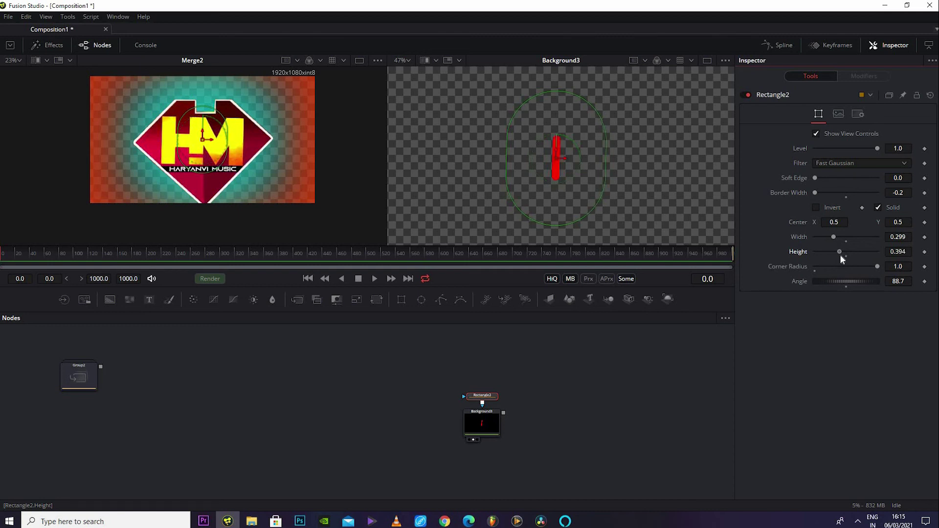
Step: Move the red Background node and its Rectangle mask together closer to Group2
{"action": "left_click_drag", "start_coordinate": [386, 374], "coordinate": [551, 447]}
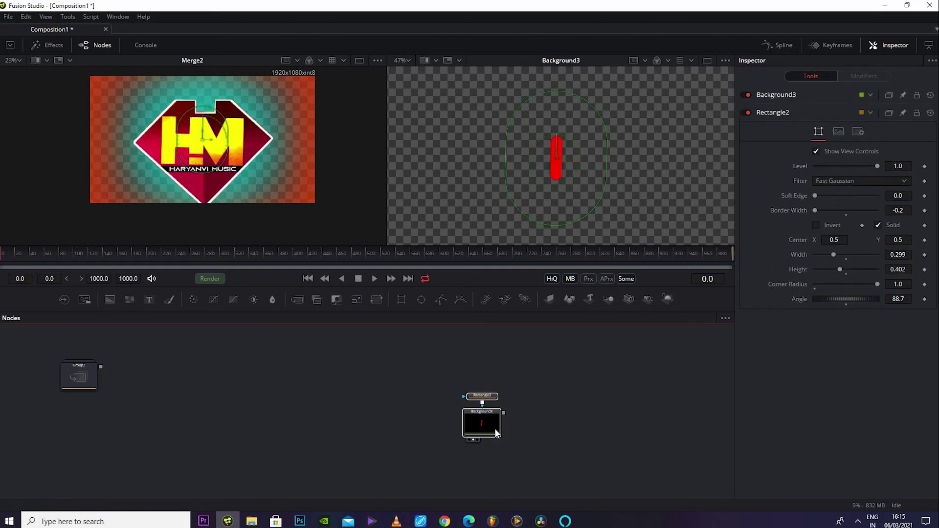
{"action": "left_click_drag", "start_coordinate": [488, 427], "coordinate": [322, 403]}
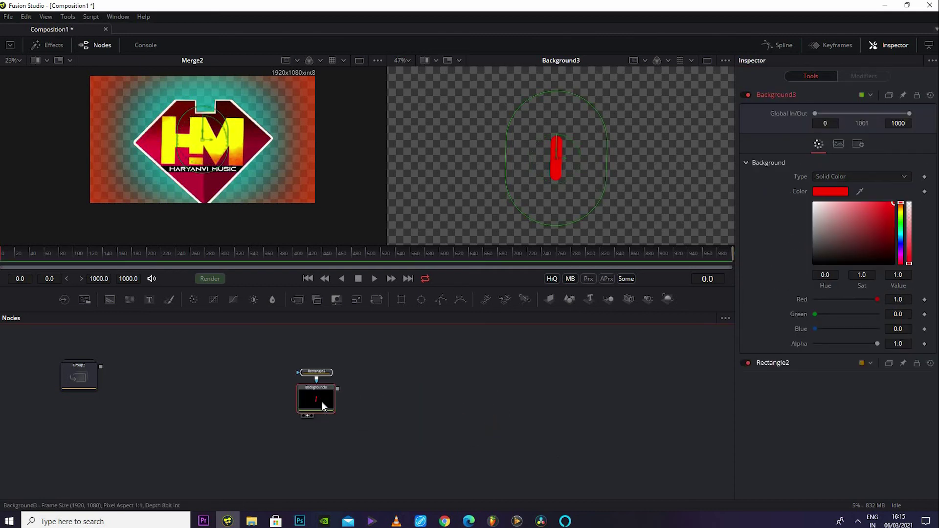
Step: Make four copies of the red Background node together with its Rectangle mask
{"action": "key", "text": "ctrl+c"}
{"action": "key", "text": "ctrl+v"}
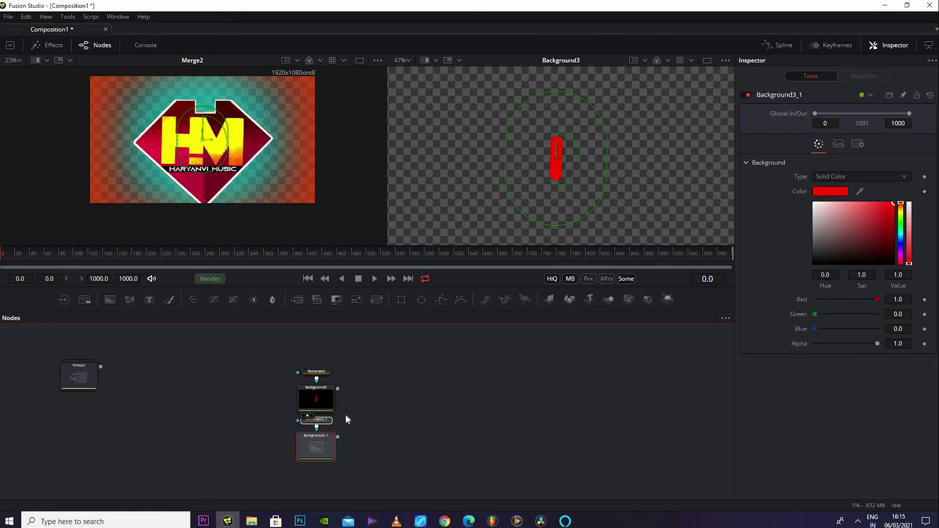
{"action": "key", "text": "ctrl+v"}
{"action": "key", "text": "ctrl+v"}
{"action": "key", "text": "ctrl+v"}
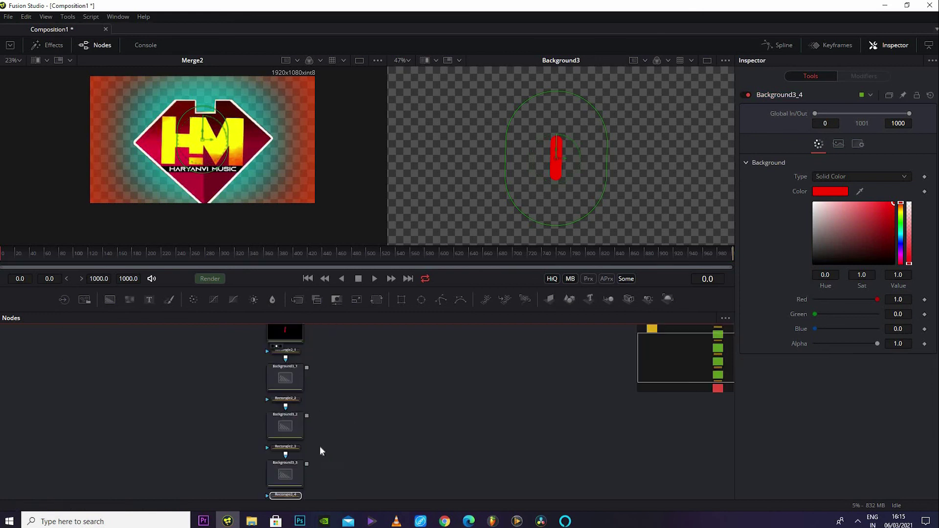
Step: Lay out the original red Background and its first three copies, each with its Rectangle mask, side by side in a row
{"action": "scroll", "coordinate": [320, 406], "scroll_direction": "down", "scroll_amount": 5}
{"action": "scroll", "coordinate": [324, 397], "scroll_direction": "up", "scroll_amount": 5}
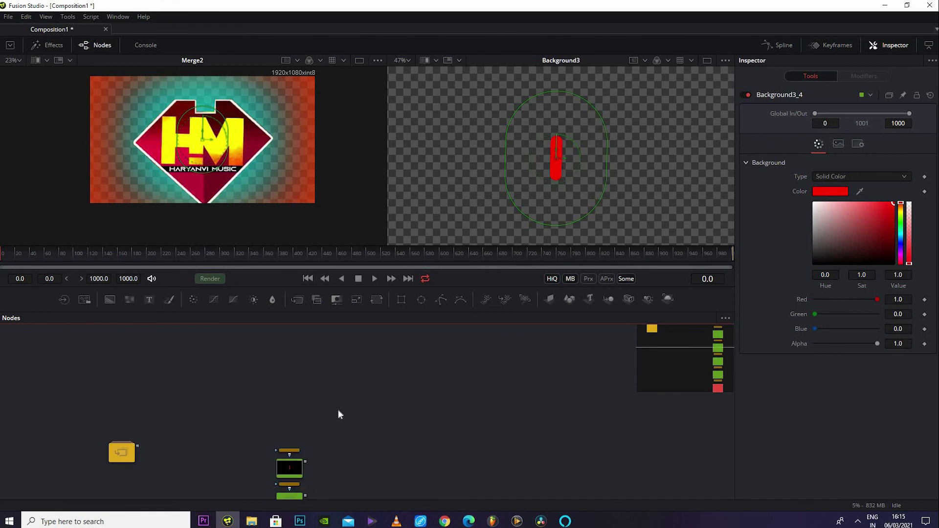
{"action": "scroll", "coordinate": [327, 406], "scroll_direction": "up", "scroll_amount": 3}
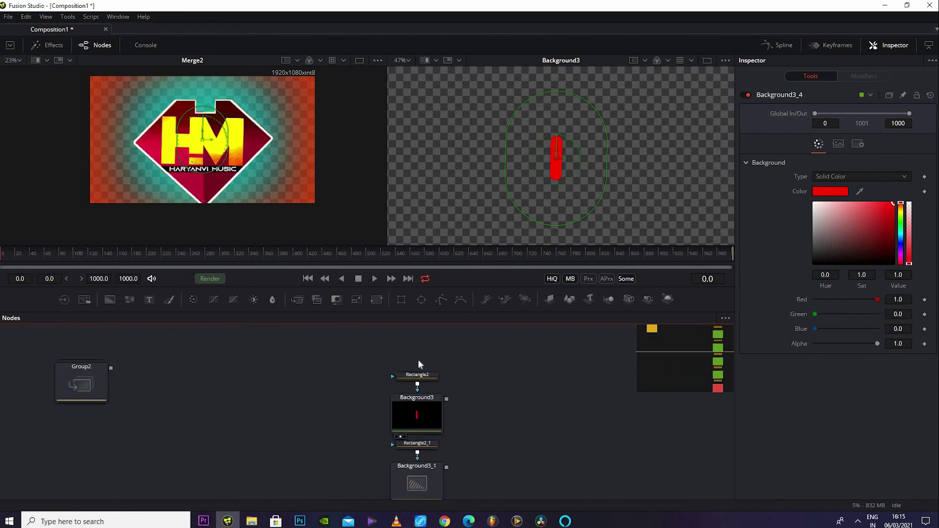
{"action": "left_click_drag", "start_coordinate": [423, 416], "coordinate": [315, 418]}
{"action": "left_click_drag", "start_coordinate": [392, 410], "coordinate": [445, 499]}
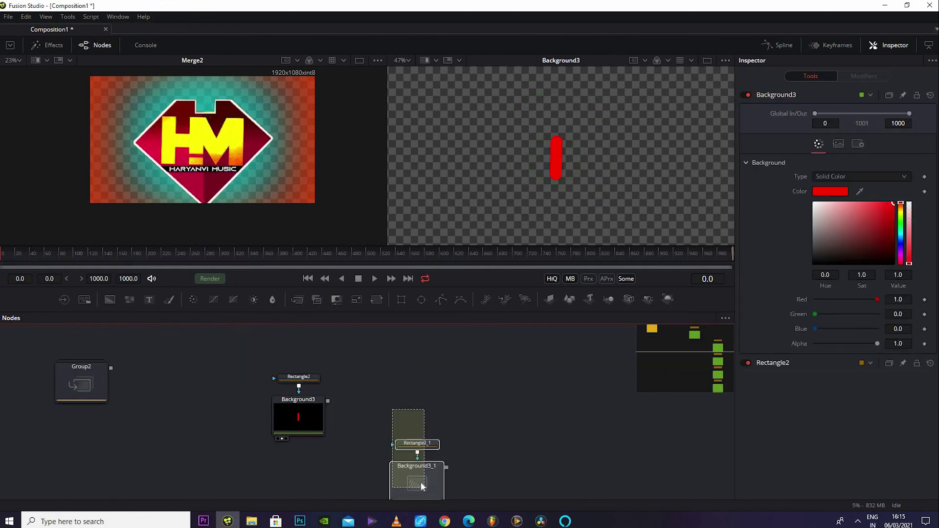
{"action": "left_click_drag", "start_coordinate": [407, 463], "coordinate": [374, 397]}
{"action": "scroll", "coordinate": [411, 431], "scroll_direction": "down", "scroll_amount": 2}
{"action": "mouse_move", "coordinate": [465, 450]}
{"action": "left_mouse_down"}
{"action": "mouse_move", "coordinate": [443, 399]}
{"action": "mouse_move", "coordinate": [405, 482]}
{"action": "left_mouse_up"}
{"action": "left_click_drag", "start_coordinate": [402, 465], "coordinate": [450, 375]}
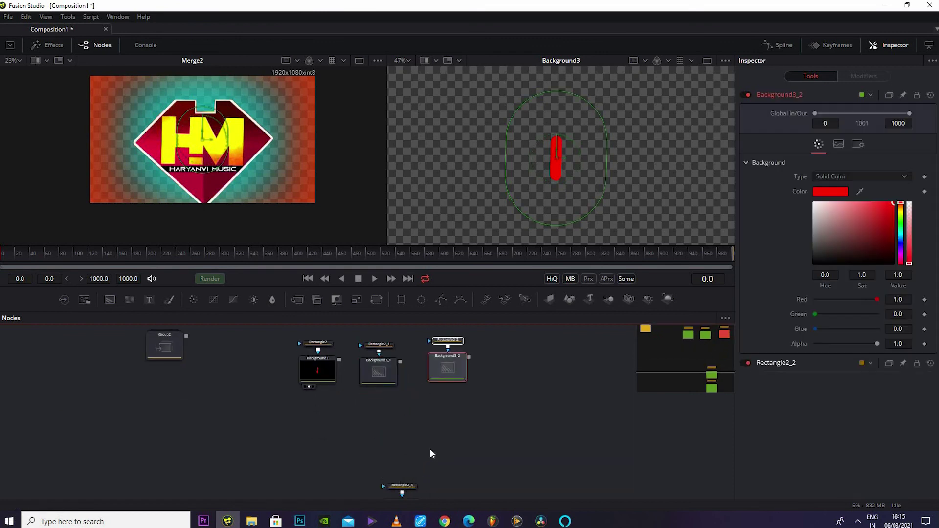
{"action": "scroll", "coordinate": [468, 463], "scroll_direction": "down", "scroll_amount": 2}
{"action": "left_click_drag", "start_coordinate": [468, 462], "coordinate": [501, 385]}
{"action": "scroll", "coordinate": [496, 450], "scroll_direction": "down", "scroll_amount": 2}
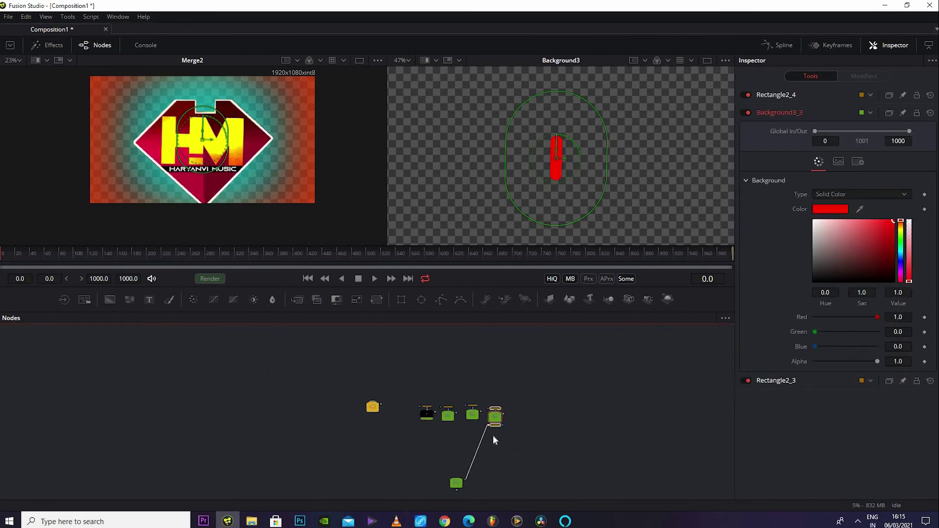
Step: Separate Rectangle2_4 from the third copy and place it with Background3_4 at the end of the row
{"action": "scroll", "coordinate": [494, 440], "scroll_direction": "up", "scroll_amount": 3}
{"action": "scroll", "coordinate": [491, 437], "scroll_direction": "up", "scroll_amount": 4}
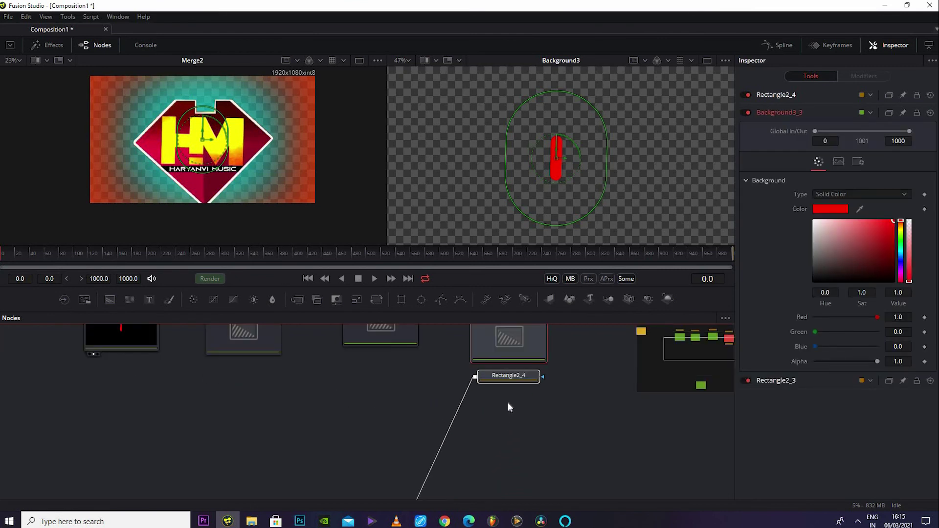
{"action": "scroll", "coordinate": [509, 406], "scroll_direction": "down", "scroll_amount": 3}
{"action": "left_click_drag", "start_coordinate": [509, 395], "coordinate": [444, 469]}
{"action": "scroll", "coordinate": [486, 406], "scroll_direction": "down", "scroll_amount": 3}
{"action": "left_click", "coordinate": [435, 444]}
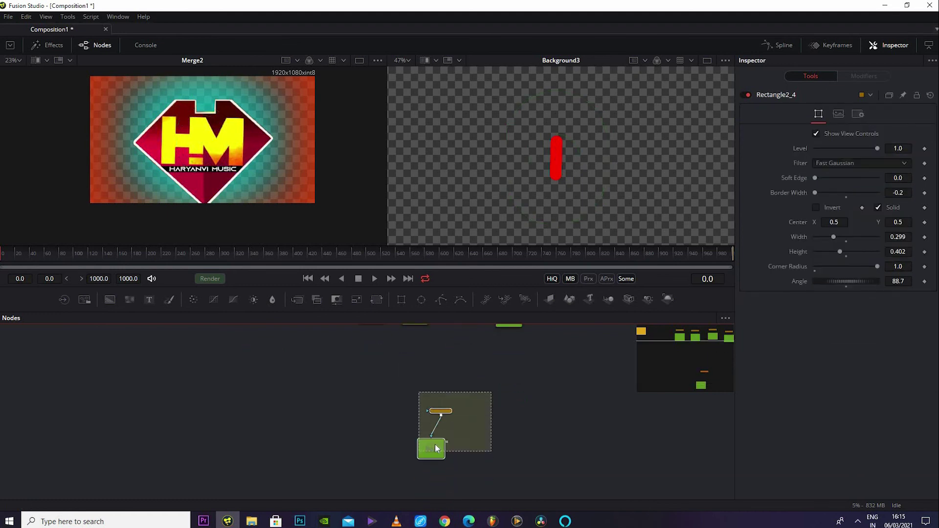
{"action": "scroll", "coordinate": [444, 441], "scroll_direction": "up", "scroll_amount": 2}
{"action": "scroll", "coordinate": [444, 440], "scroll_direction": "right", "scroll_amount": 2}
{"action": "left_click_drag", "start_coordinate": [389, 477], "coordinate": [531, 354]}
{"action": "left_click_drag", "start_coordinate": [424, 421], "coordinate": [405, 424]}
{"action": "left_click_drag", "start_coordinate": [396, 459], "coordinate": [379, 509]}
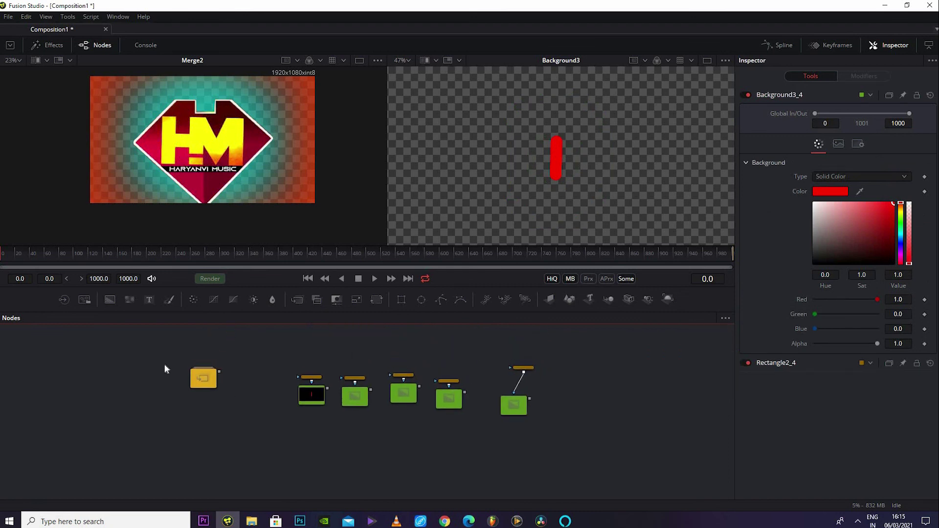
Step: Move Group2 farther away and space out the five masked red backgrounds evenly in their row
{"action": "left_click_drag", "start_coordinate": [203, 379], "coordinate": [128, 384]}
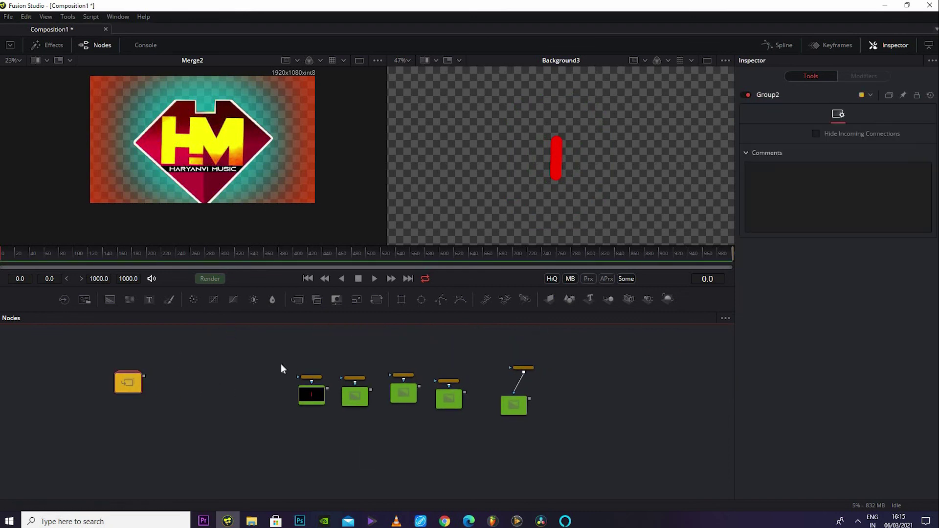
{"action": "left_click_drag", "start_coordinate": [278, 357], "coordinate": [307, 401]}
{"action": "left_click_drag", "start_coordinate": [309, 396], "coordinate": [269, 399]}
{"action": "left_click_drag", "start_coordinate": [333, 357], "coordinate": [350, 397]}
{"action": "left_click_drag", "start_coordinate": [381, 365], "coordinate": [451, 382]}
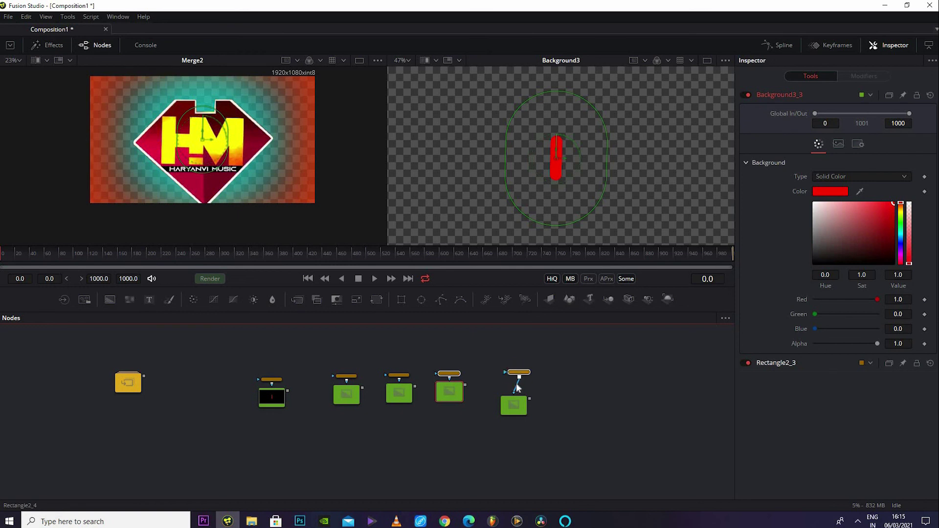
{"action": "left_click", "coordinate": [513, 405]}
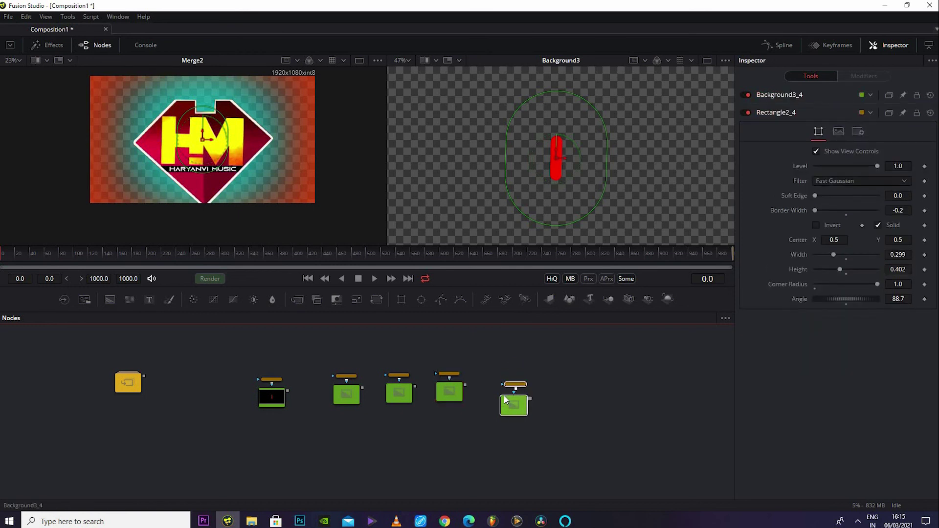
{"action": "left_click", "coordinate": [272, 396]}
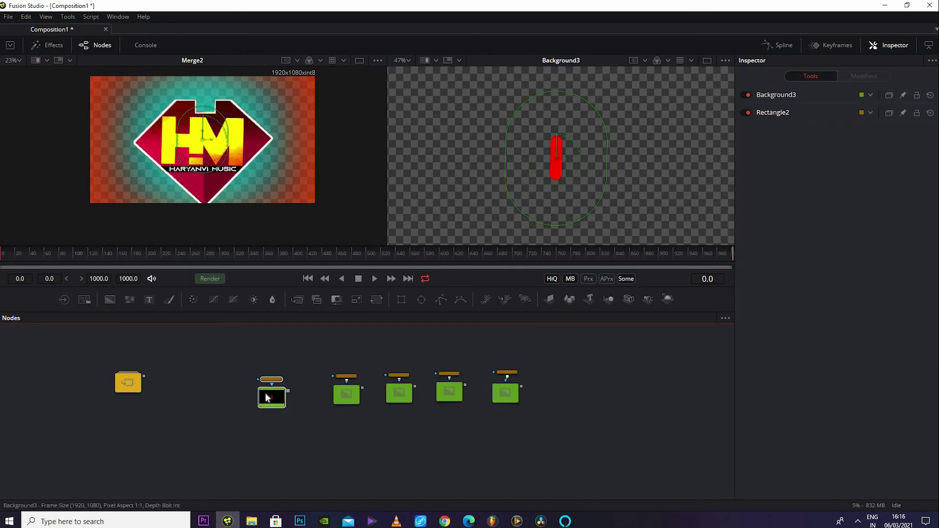
{"action": "left_click_drag", "start_coordinate": [269, 396], "coordinate": [267, 402]}
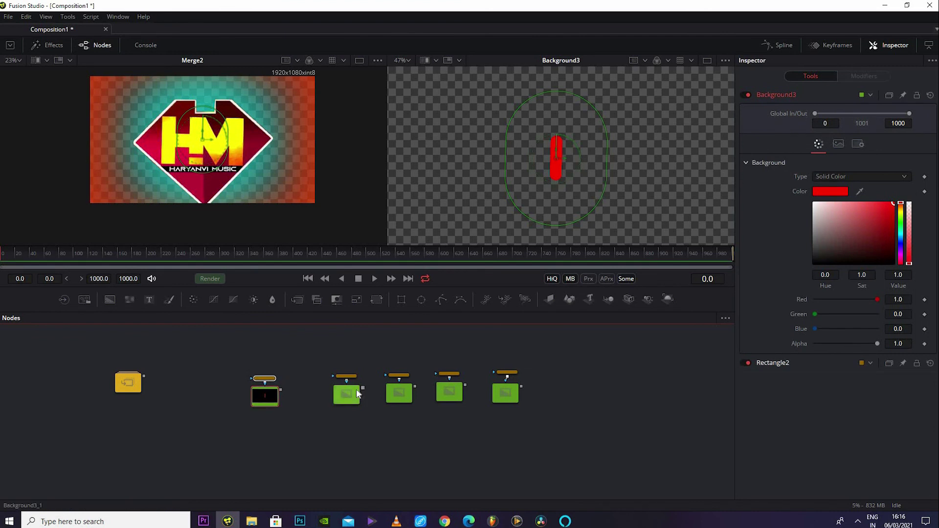
Step: Merge the five red backgrounds in a chain of four Merge nodes shown in the second viewer, with the original at the chain's start
{"action": "left_click_drag", "start_coordinate": [362, 387], "coordinate": [283, 389]}
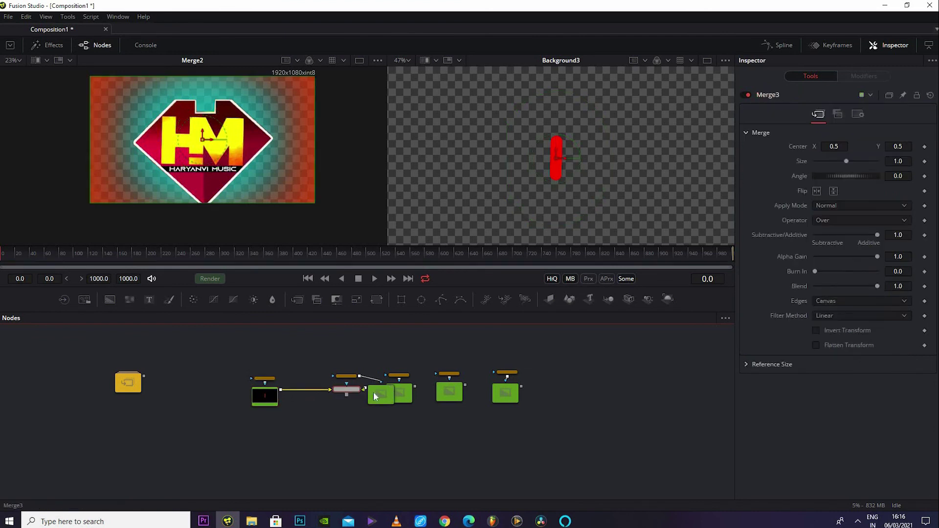
{"action": "left_click_drag", "start_coordinate": [344, 390], "coordinate": [351, 464]}
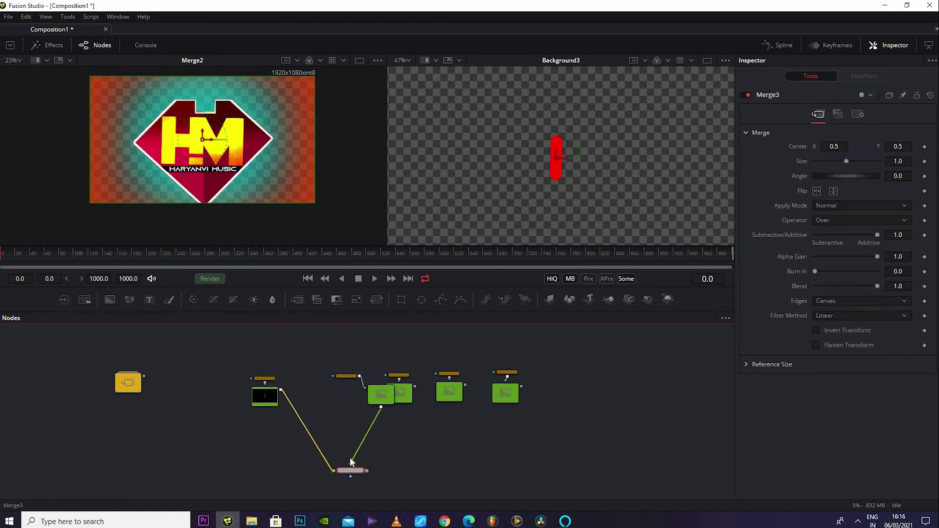
{"action": "left_click_drag", "start_coordinate": [381, 395], "coordinate": [337, 399]}
{"action": "left_click_drag", "start_coordinate": [418, 388], "coordinate": [366, 463]}
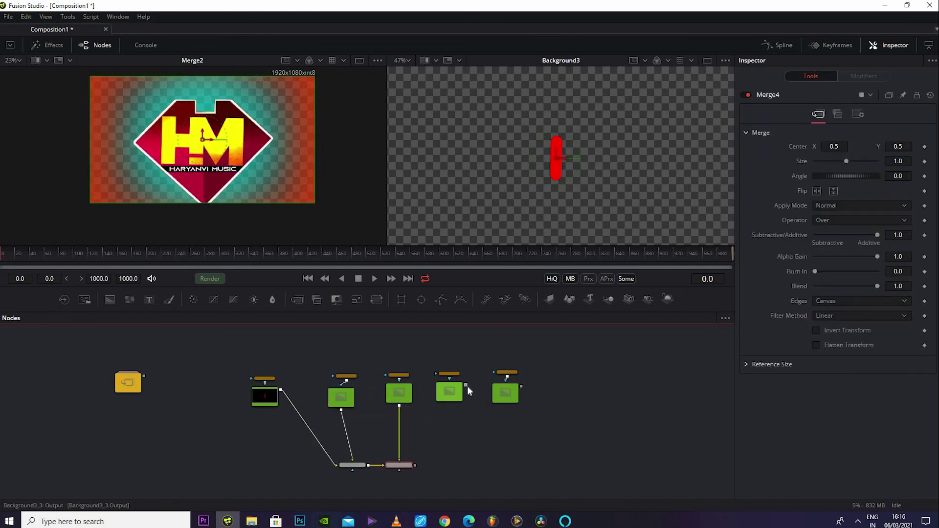
{"action": "left_click_drag", "start_coordinate": [468, 386], "coordinate": [415, 466]}
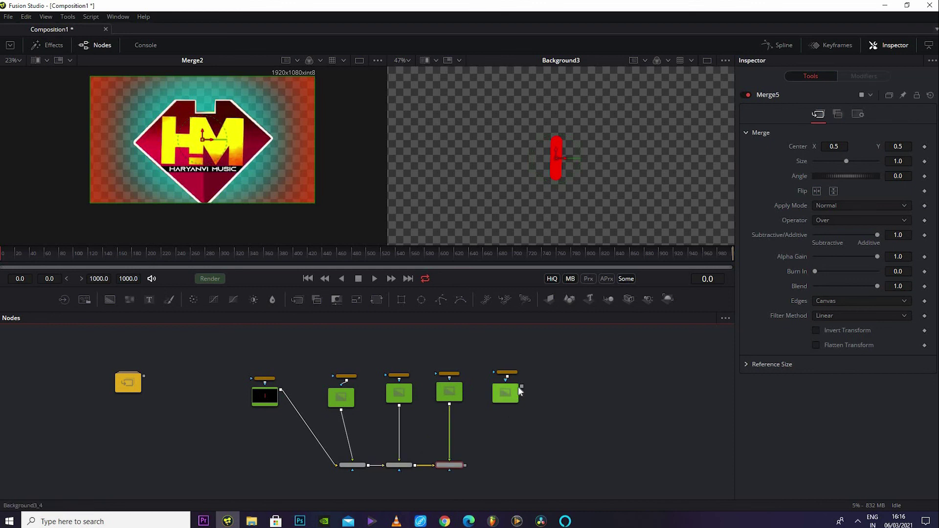
{"action": "left_click_drag", "start_coordinate": [521, 386], "coordinate": [556, 229]}
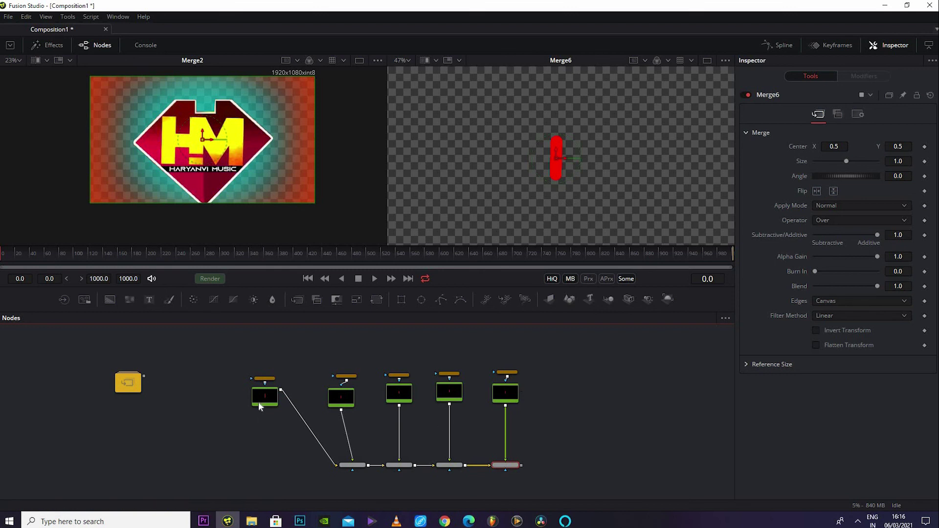
{"action": "left_click_drag", "start_coordinate": [267, 397], "coordinate": [226, 468]}
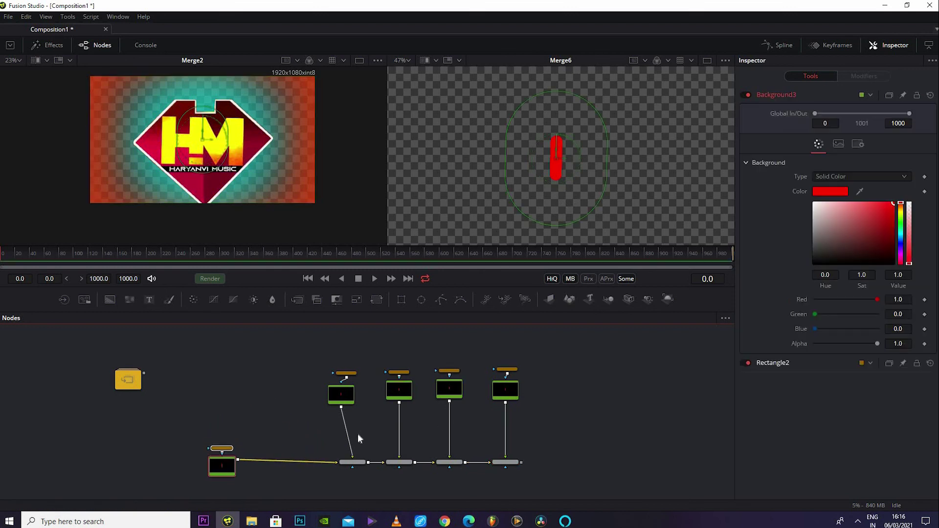
{"action": "left_click", "coordinate": [353, 464]}
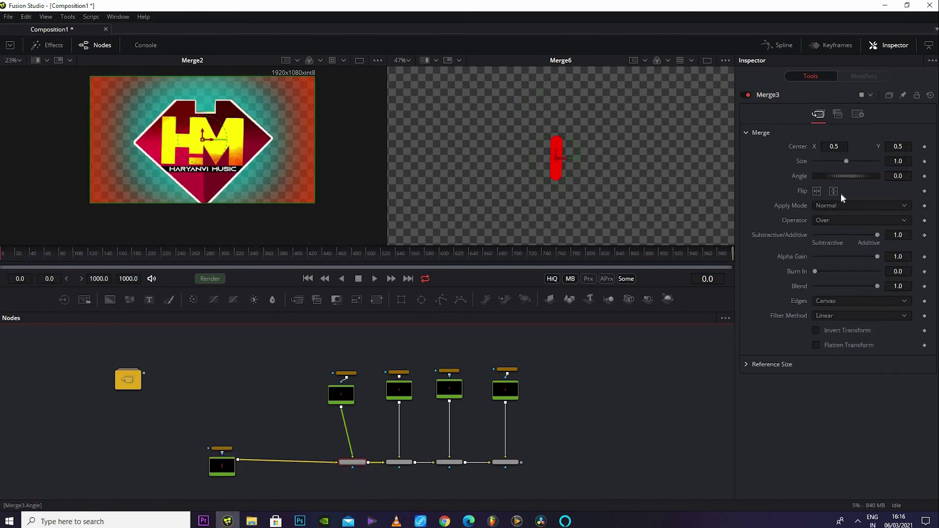
Step: Add a Transform node between each of the four copied red backgrounds and its Merge node
{"action": "left_click", "coordinate": [343, 396]}
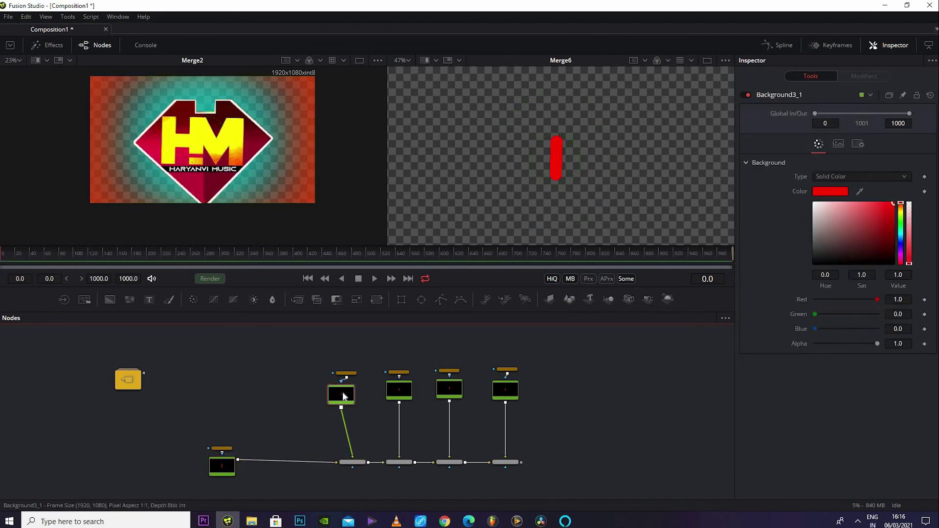
{"action": "left_click", "coordinate": [378, 301]}
{"action": "left_click", "coordinate": [398, 389]}
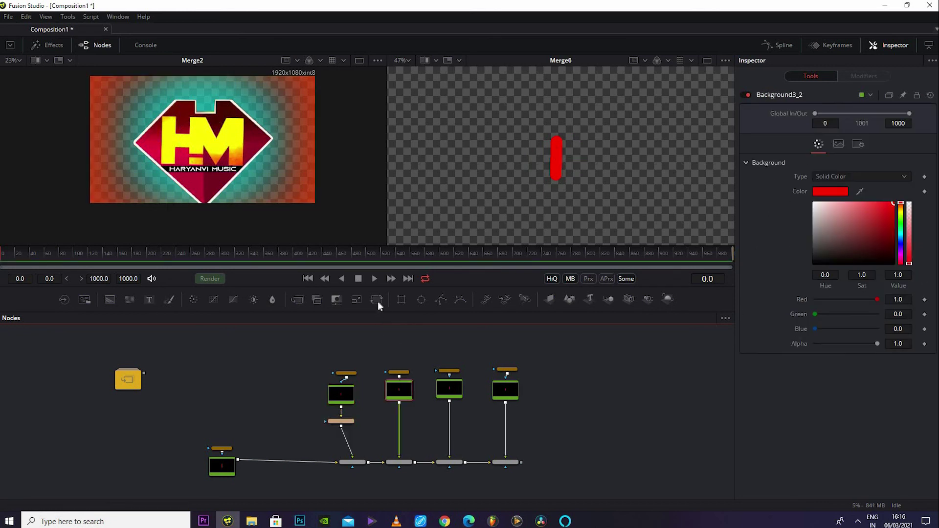
{"action": "left_click", "coordinate": [377, 300]}
{"action": "left_click", "coordinate": [449, 389]}
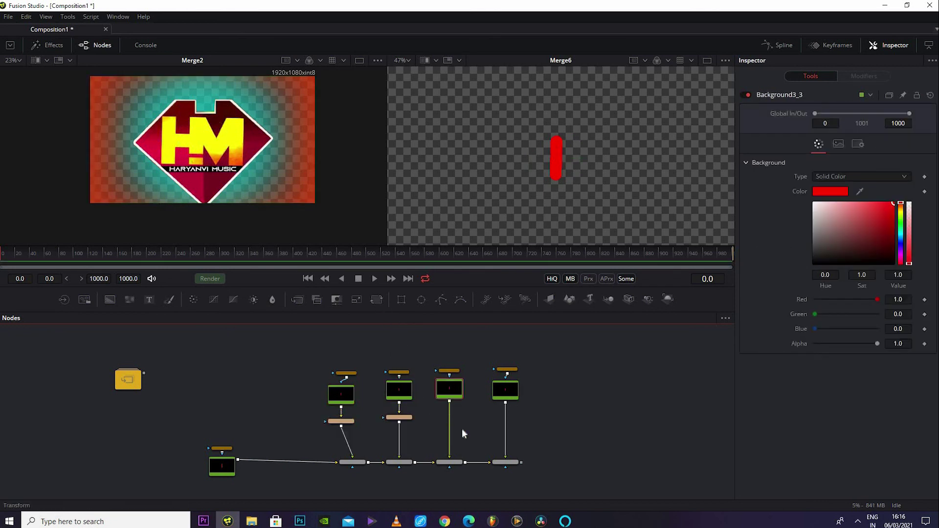
{"action": "left_click", "coordinate": [377, 301]}
{"action": "left_click", "coordinate": [506, 389]}
{"action": "left_click", "coordinate": [377, 300]}
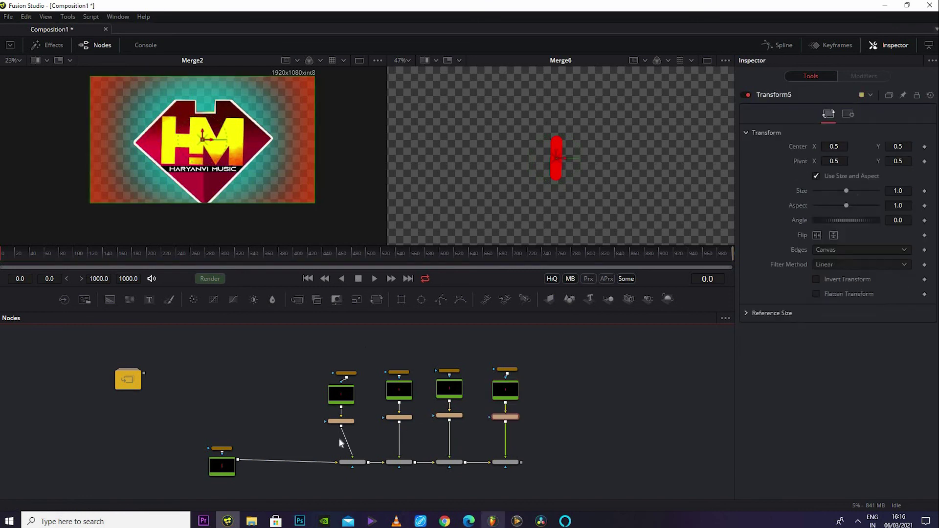
Step: Shift Transform2 and Merge3 slightly to bring them closer to alignment under the first red copy
{"action": "scroll", "coordinate": [384, 437], "scroll_direction": "up", "scroll_amount": 5}
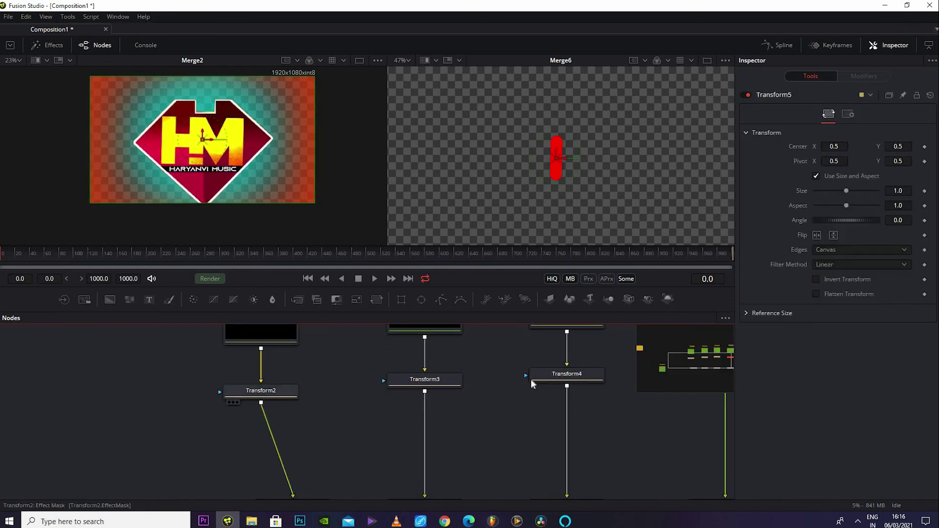
{"action": "scroll", "coordinate": [542, 380], "scroll_direction": "down", "scroll_amount": 4}
{"action": "left_click_drag", "start_coordinate": [404, 391], "coordinate": [410, 401]}
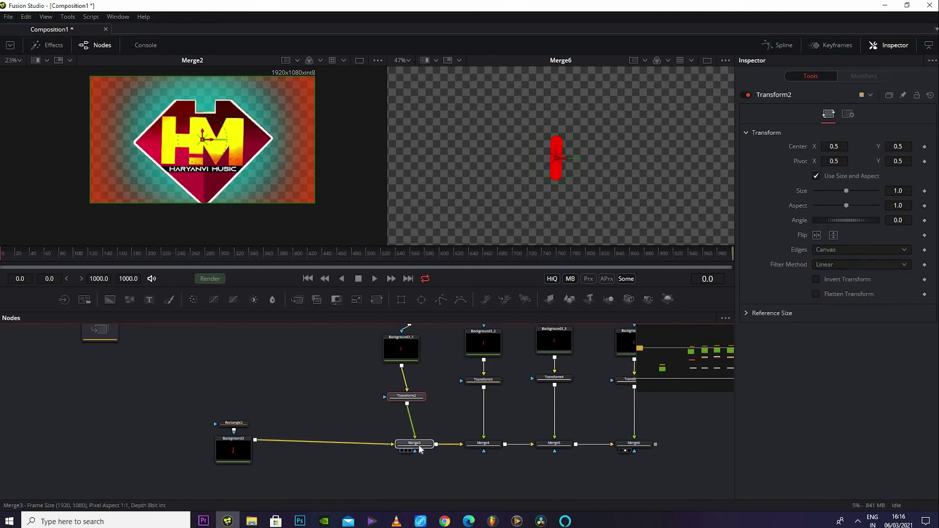
{"action": "left_click_drag", "start_coordinate": [419, 445], "coordinate": [414, 445]}
{"action": "right_click", "coordinate": [342, 420]}
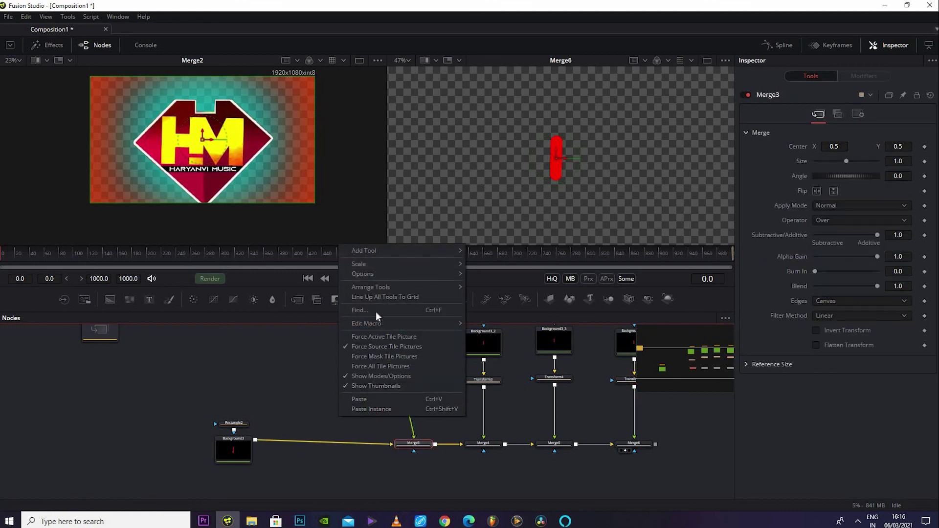
{"action": "mouse_move", "coordinate": [378, 287]}
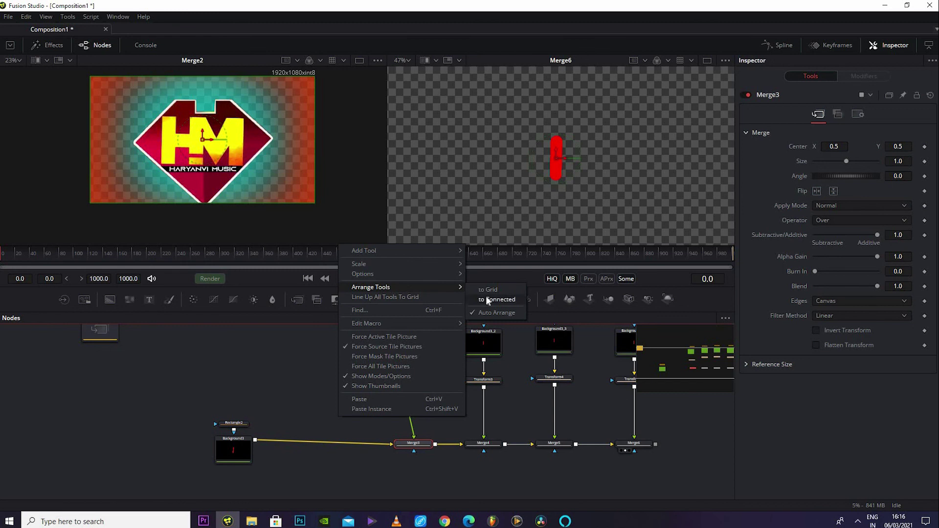
{"action": "left_click", "coordinate": [419, 453]}
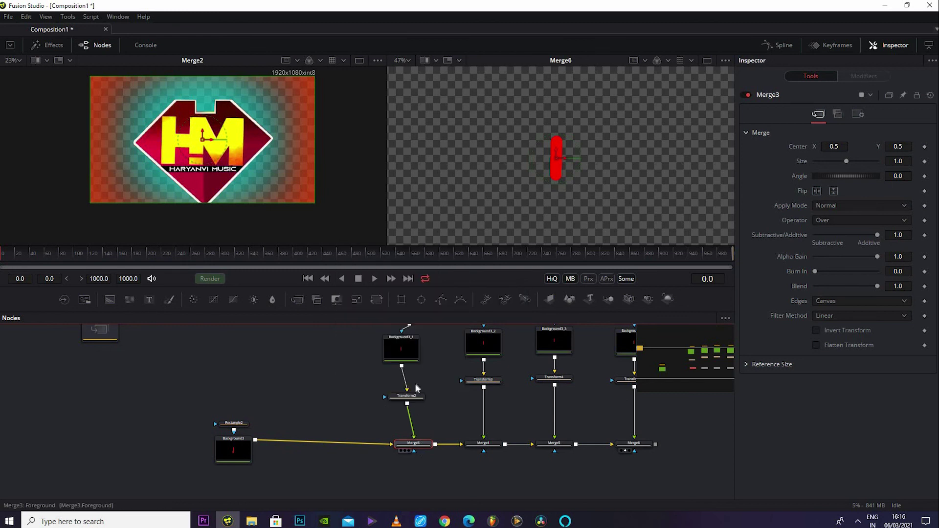
Step: Line up Transform2 vertically above Merge3 in the first copy's branch
{"action": "left_click_drag", "start_coordinate": [407, 399], "coordinate": [410, 390]}
{"action": "left_click", "coordinate": [409, 445]}
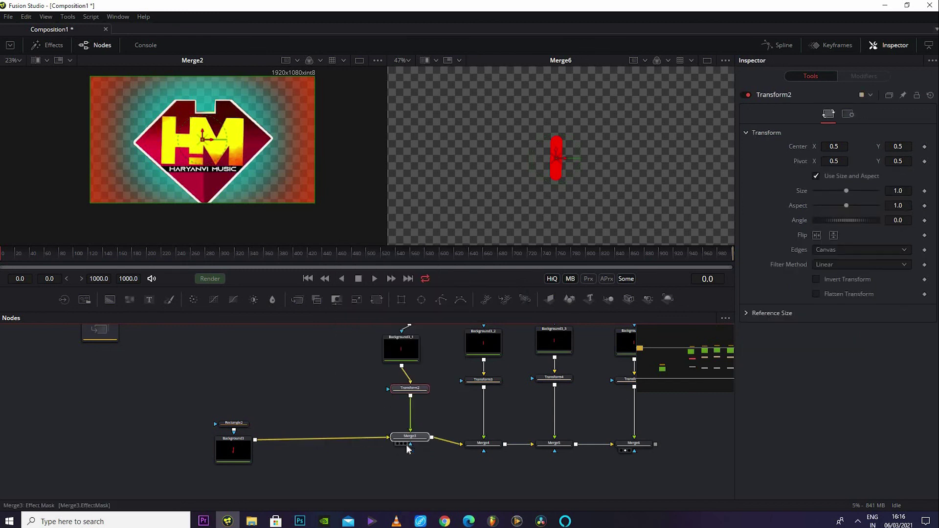
{"action": "scroll", "coordinate": [414, 420], "scroll_direction": "down", "scroll_amount": 2}
{"action": "scroll", "coordinate": [421, 435], "scroll_direction": "up", "scroll_amount": 2}
{"action": "left_click_drag", "start_coordinate": [419, 429], "coordinate": [403, 429]}
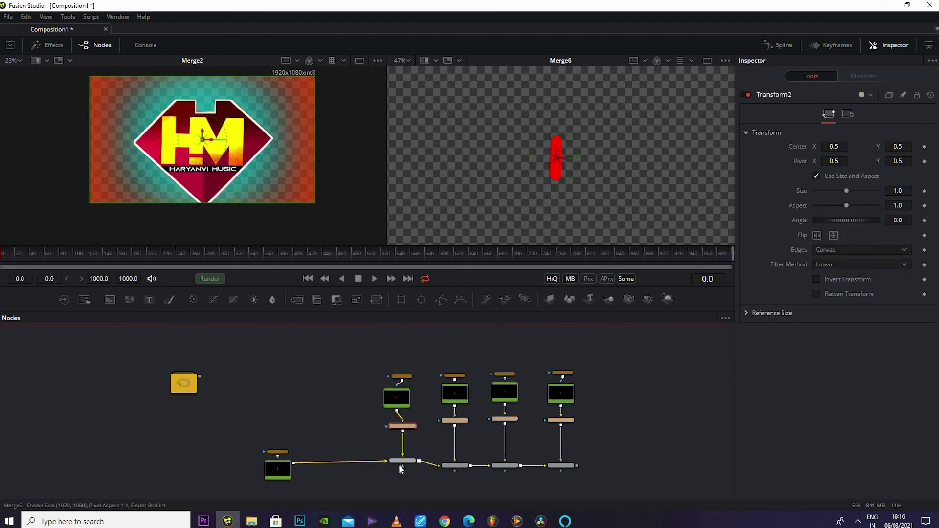
{"action": "left_click", "coordinate": [401, 462]}
{"action": "scroll", "coordinate": [413, 440], "scroll_direction": "up", "scroll_amount": 5}
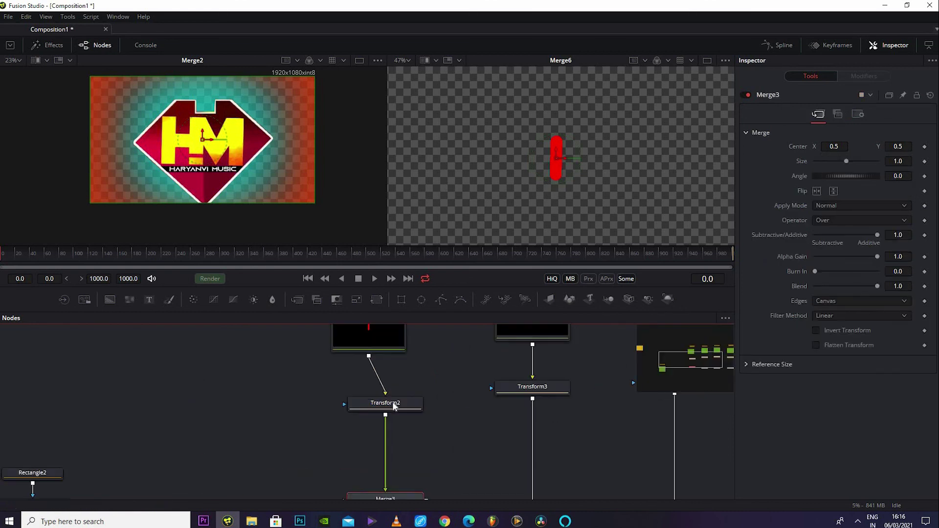
Step: Move the first red copy with Transform2 to about X 0.32 and the second with Transform3 to about X 0.61, Y 0.47
{"action": "left_click", "coordinate": [386, 402]}
{"action": "left_click_drag", "start_coordinate": [559, 163], "coordinate": [478, 162]}
{"action": "left_click", "coordinate": [568, 167]}
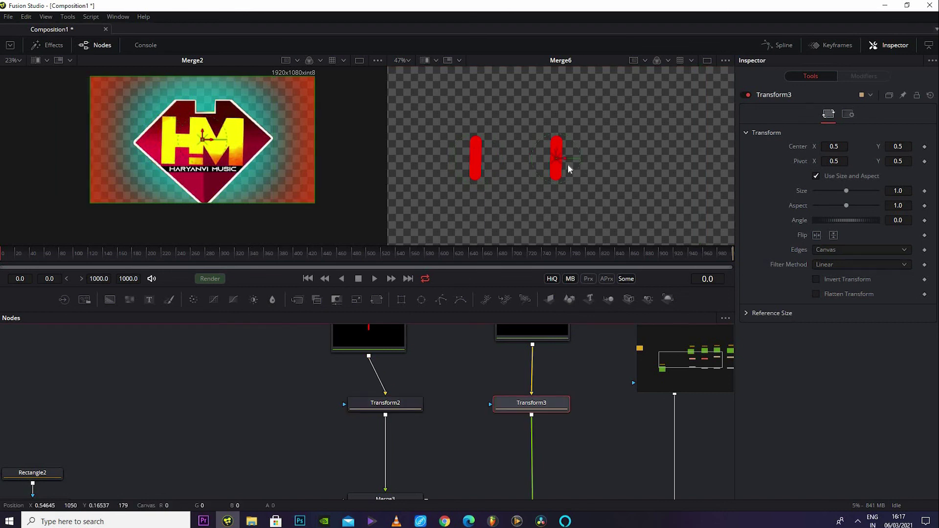
{"action": "left_click_drag", "start_coordinate": [559, 160], "coordinate": [607, 165]}
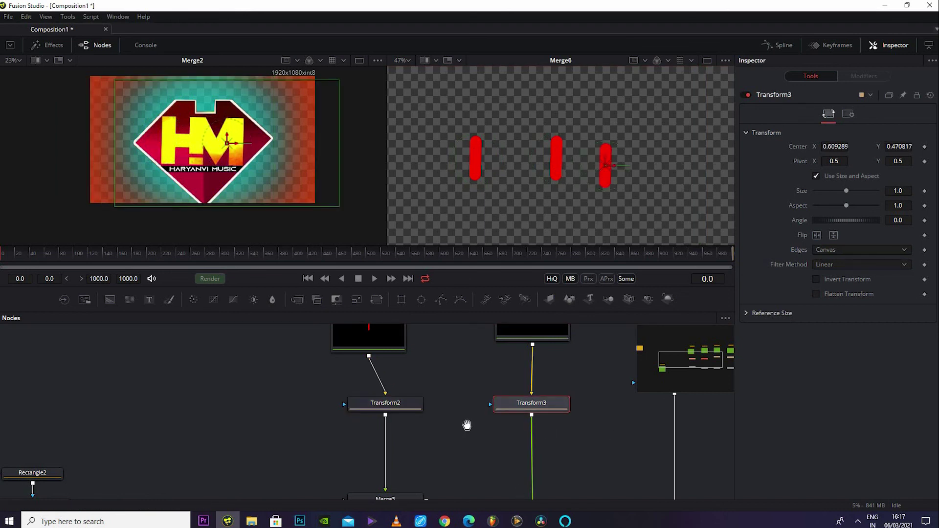
Step: Move the third red copy with Transform4 to about X 0.74, Y 0.49, and the fourth with Transform5 to about X 0.42
{"action": "left_click_drag", "start_coordinate": [467, 425], "coordinate": [170, 400]}
{"action": "left_click", "coordinate": [564, 160]}
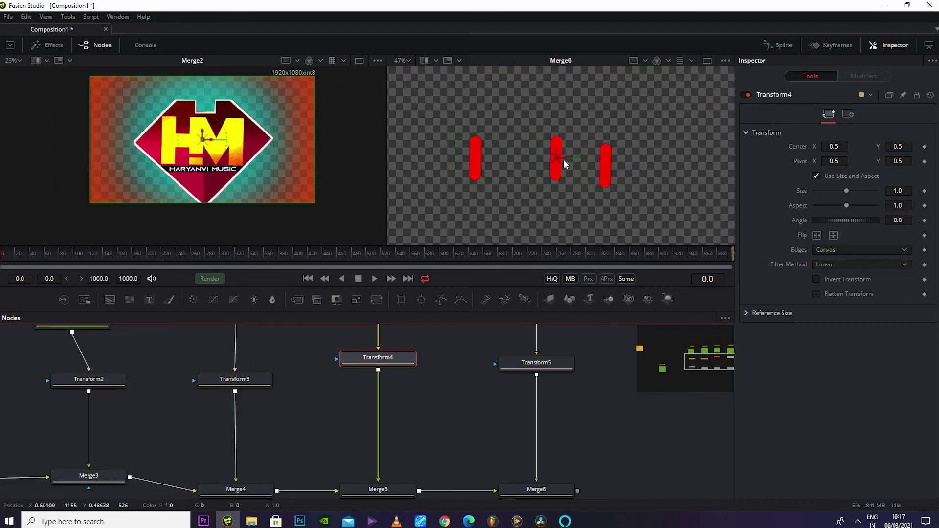
{"action": "left_click_drag", "start_coordinate": [558, 157], "coordinate": [671, 163]}
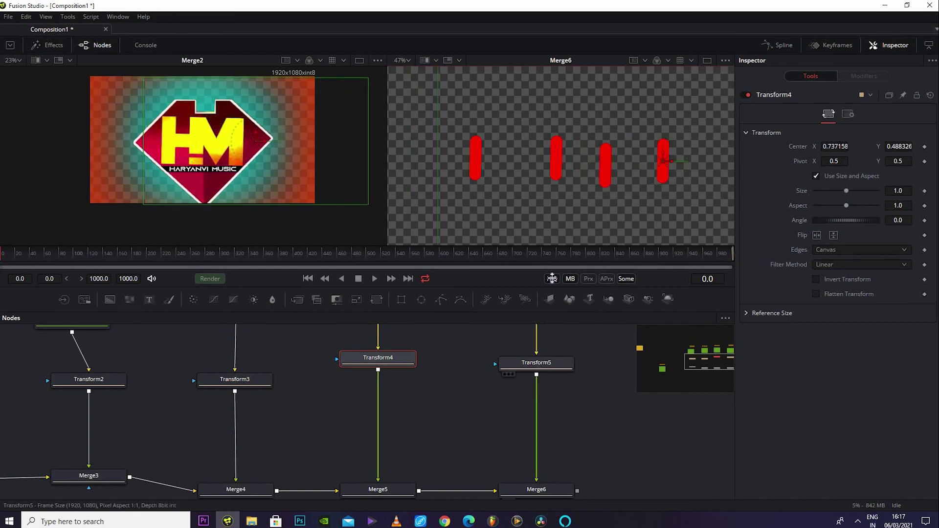
{"action": "left_click", "coordinate": [557, 161]}
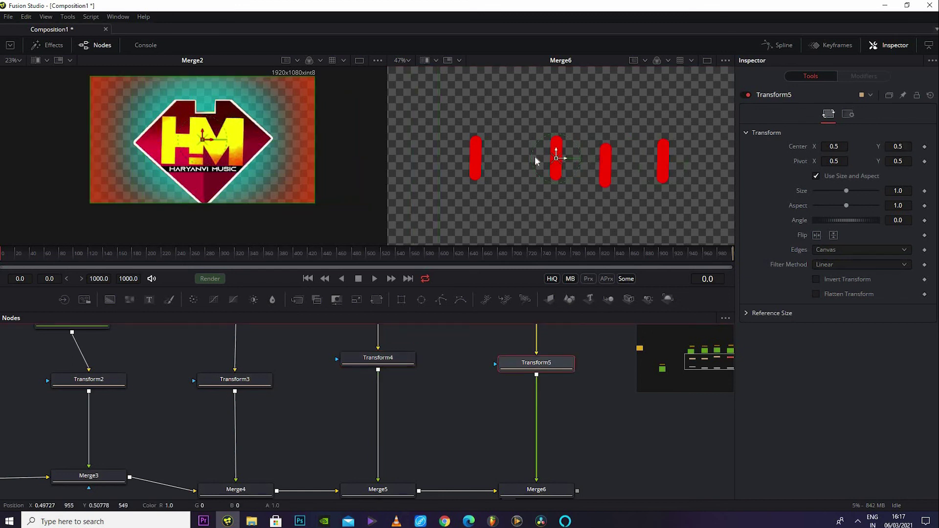
{"action": "left_click_drag", "start_coordinate": [535, 161], "coordinate": [502, 162]}
Step: Change the colour of Background3_1 to turquoise and of Background3_2 to bright green with a hue of about 0.4
{"action": "scroll", "coordinate": [442, 421], "scroll_direction": "down", "scroll_amount": 2}
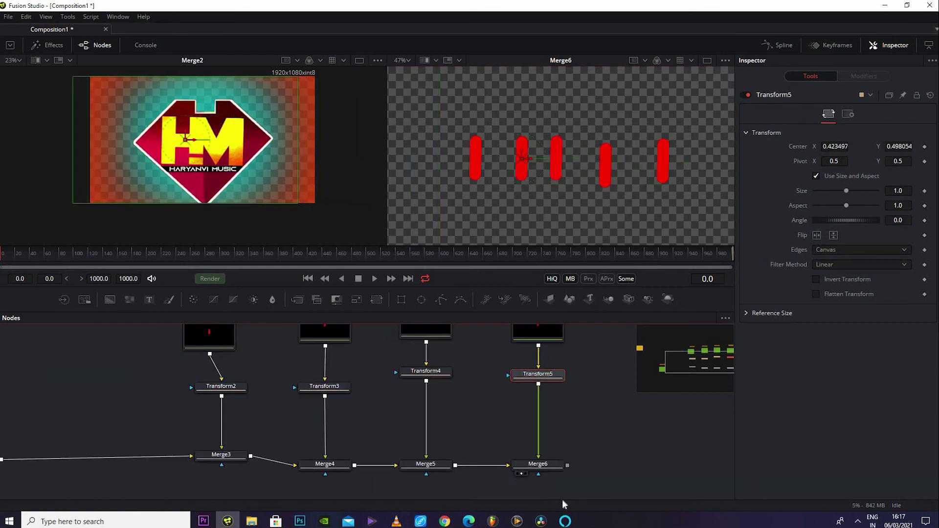
{"action": "left_click_drag", "start_coordinate": [470, 443], "coordinate": [562, 502]}
{"action": "left_click_drag", "start_coordinate": [318, 388], "coordinate": [330, 391]}
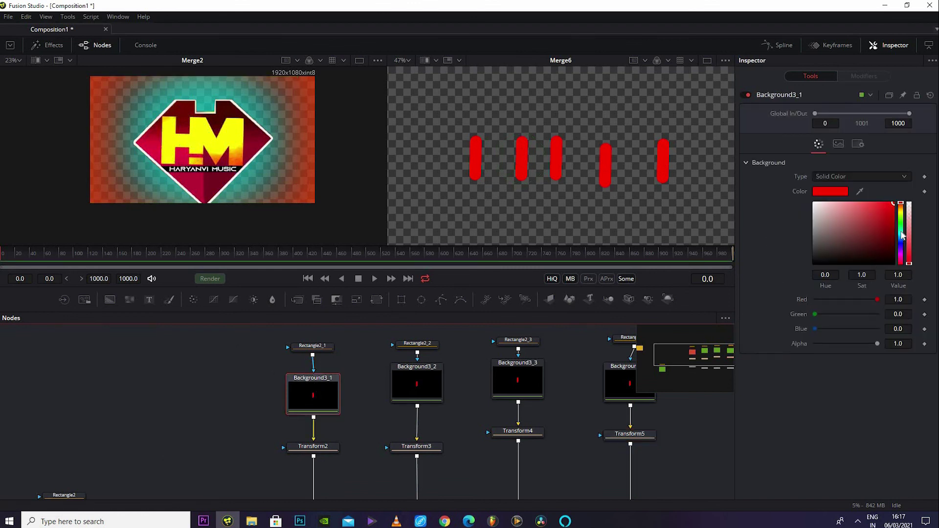
{"action": "left_click_drag", "start_coordinate": [903, 236], "coordinate": [901, 231]}
{"action": "left_click", "coordinate": [416, 387]}
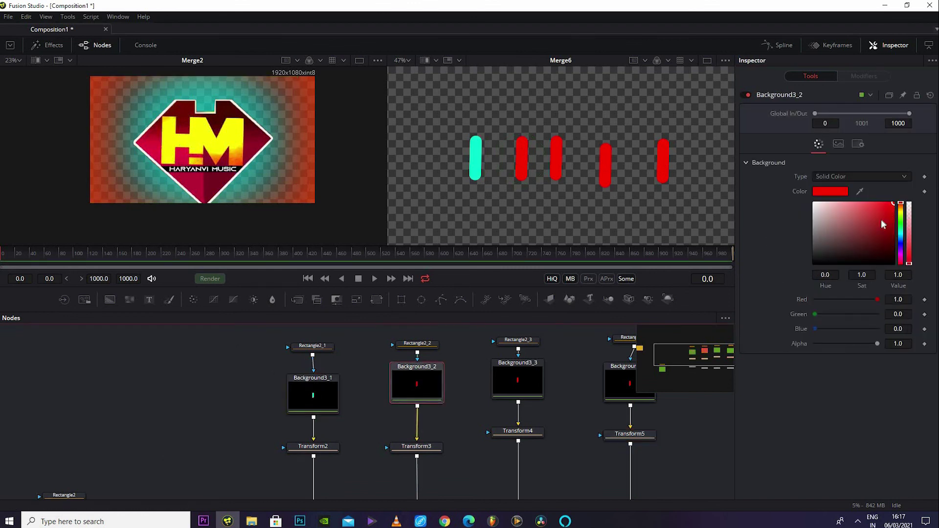
{"action": "left_click_drag", "start_coordinate": [901, 230], "coordinate": [901, 226]}
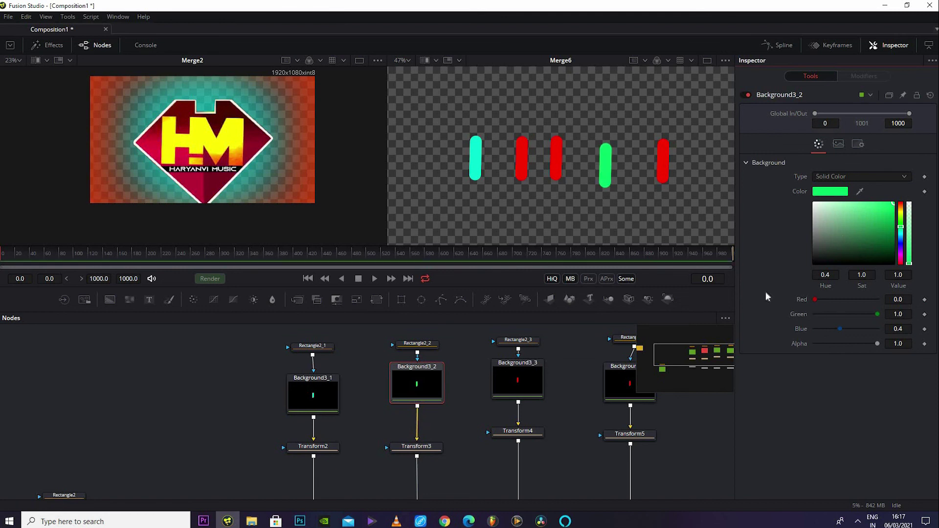
Step: Recolour Background3_3 magenta and Background3_4 dark green, with hue about 0.42, saturation about 0.86 and value about 0.57
{"action": "left_click", "coordinate": [542, 365]}
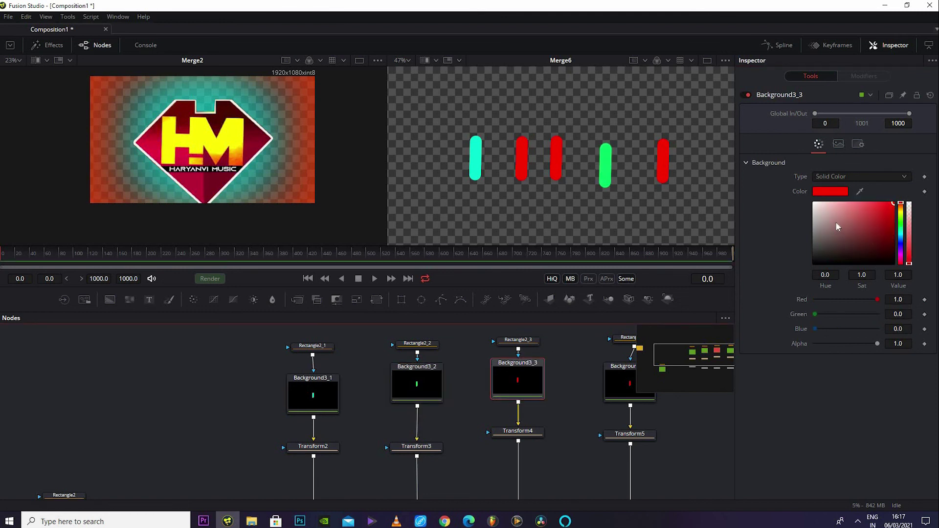
{"action": "left_click_drag", "start_coordinate": [837, 226], "coordinate": [816, 258]}
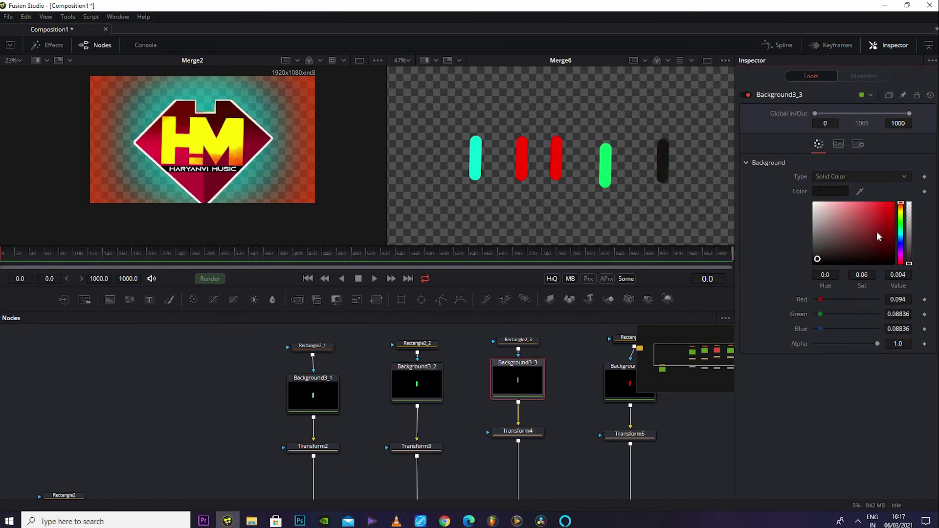
{"action": "left_click_drag", "start_coordinate": [877, 234], "coordinate": [894, 202]}
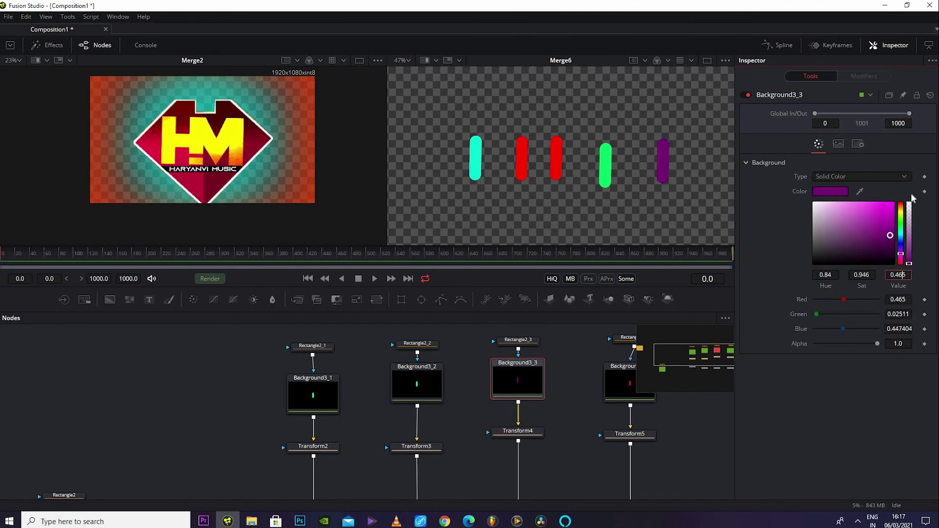
{"action": "left_click", "coordinate": [626, 390]}
{"action": "left_click_drag", "start_coordinate": [901, 237], "coordinate": [883, 229]}
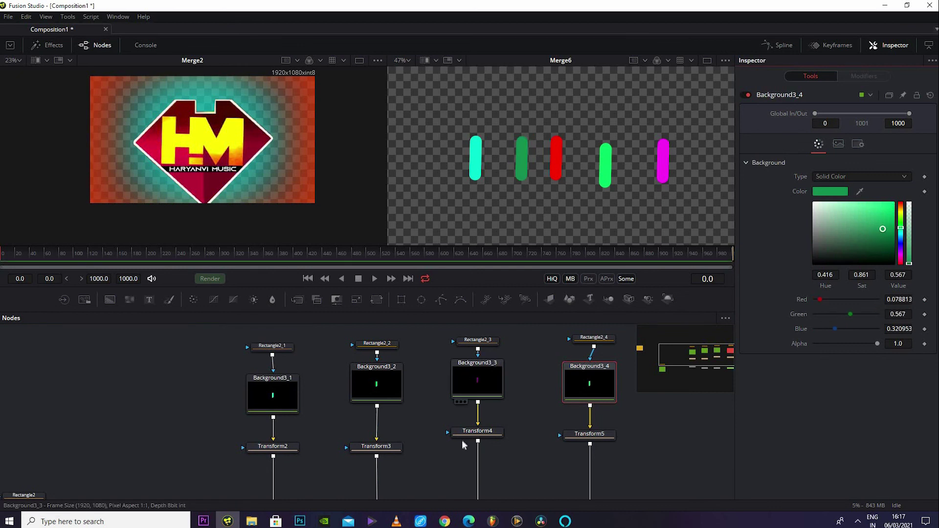
Step: Animate Transform2's Aspect from a reduced value at frame 0 to 1.0 at frame 23 and play the animation from the start
{"action": "scroll", "coordinate": [489, 441], "scroll_direction": "down", "scroll_amount": 2}
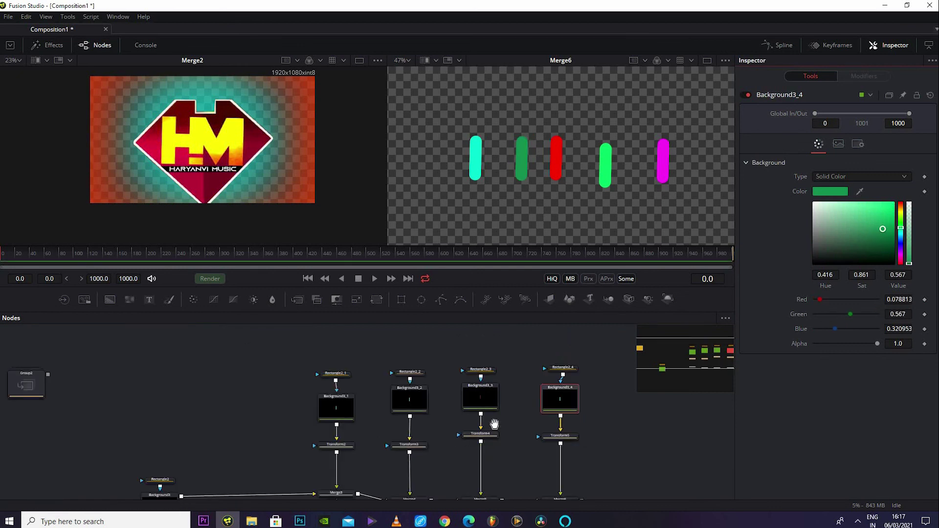
{"action": "scroll", "coordinate": [489, 421], "scroll_direction": "down", "scroll_amount": 1}
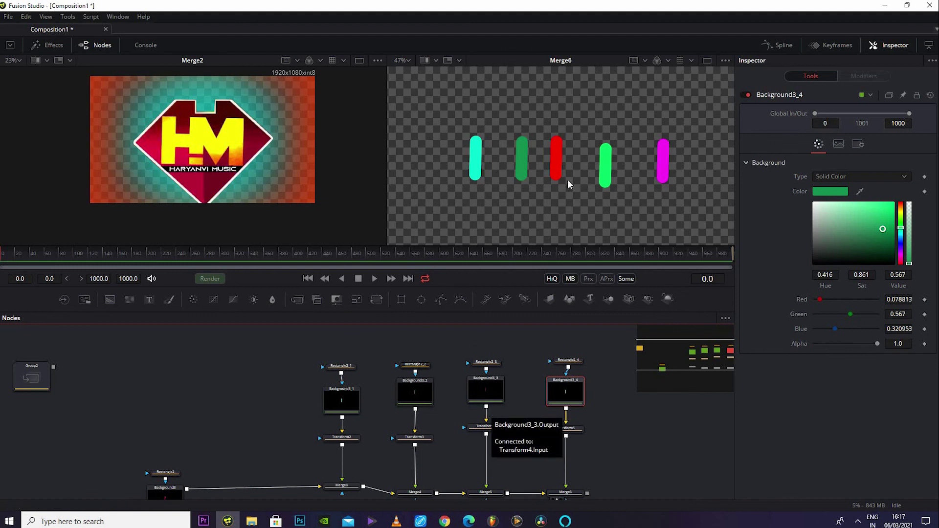
{"action": "left_click", "coordinate": [342, 439]}
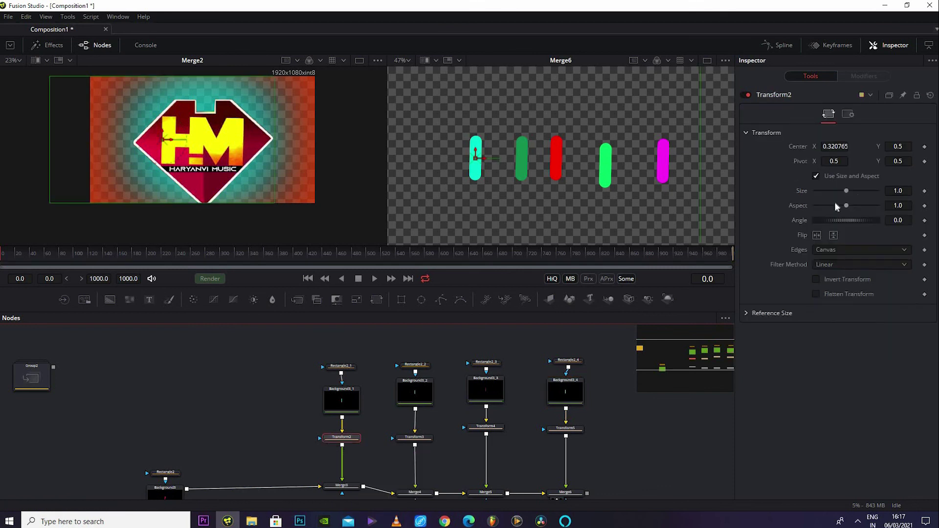
{"action": "left_click", "coordinate": [924, 205]}
{"action": "left_click_drag", "start_coordinate": [847, 205], "coordinate": [842, 209]}
{"action": "key", "text": "space"}
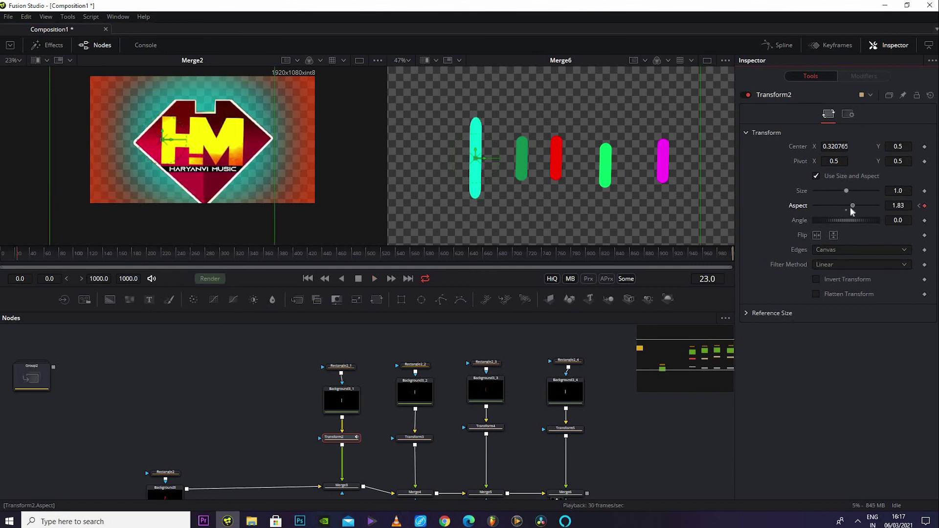
{"action": "left_click", "coordinate": [846, 209]}
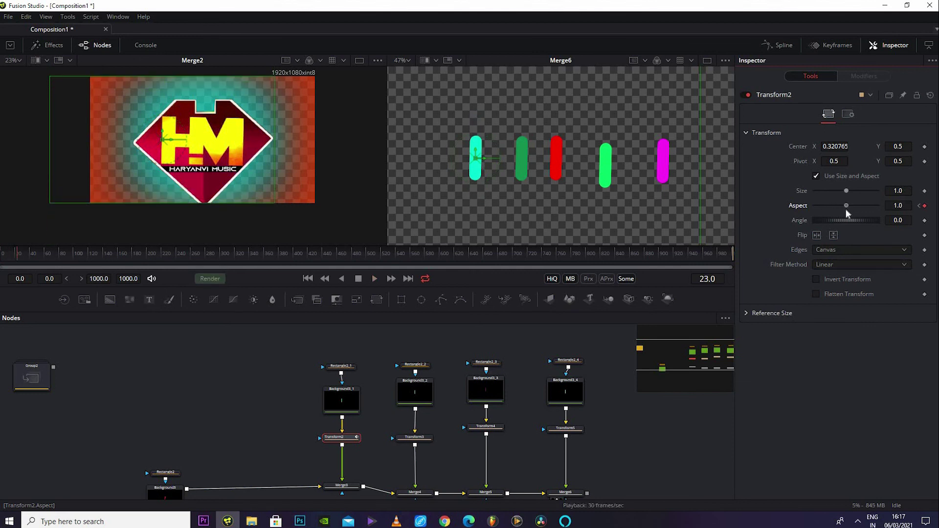
{"action": "left_click", "coordinate": [7, 259]}
{"action": "key", "text": "space"}
Step: Delete all the coloured shape nodes, including their Rectangle masks, Backgrounds, Transforms and Merges
{"action": "scroll", "coordinate": [553, 433], "scroll_direction": "down", "scroll_amount": 2}
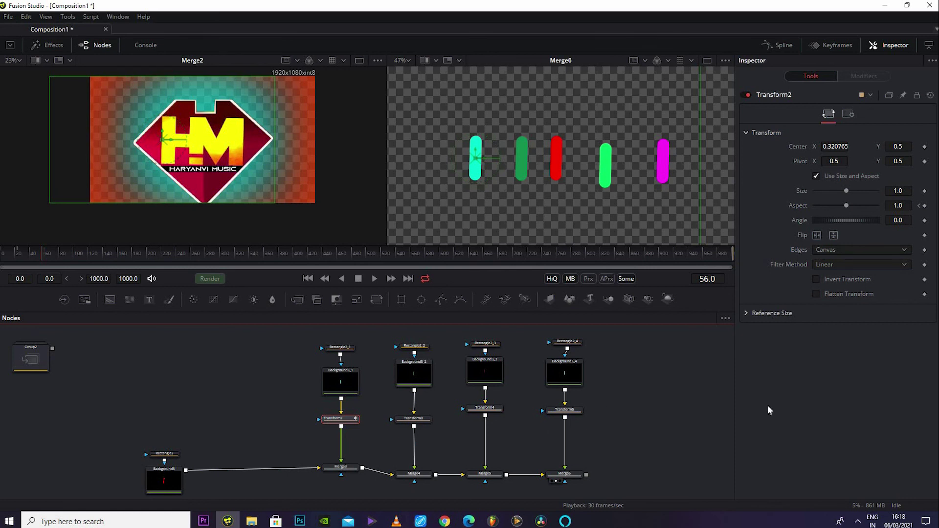
{"action": "left_click_drag", "start_coordinate": [676, 331], "coordinate": [150, 483]}
{"action": "key", "text": "Delete"}
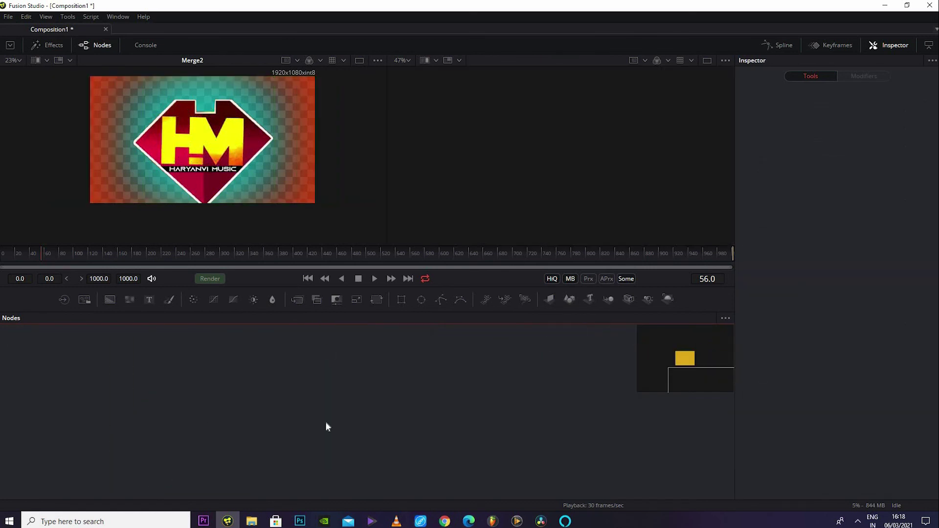
Step: Expand Group2, select it together with all its contents and delete everything to leave the composition empty
{"action": "key", "text": "ctrl+v"}
{"action": "double_click", "coordinate": [242, 391]}
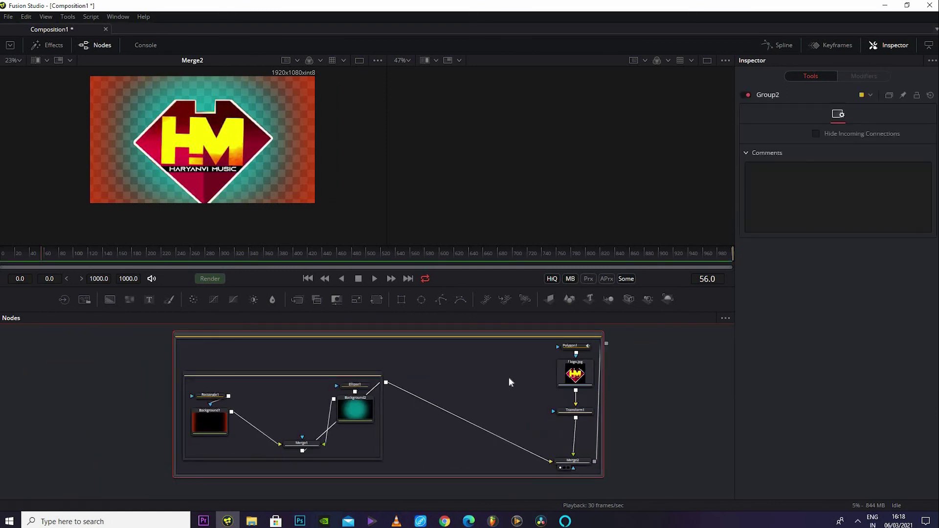
{"action": "key", "text": "ctrl+a"}
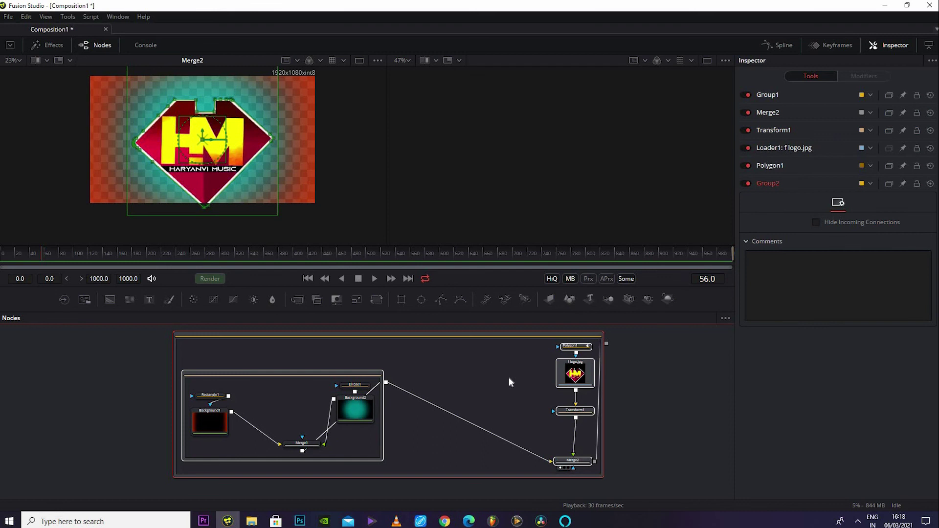
{"action": "left_click", "coordinate": [441, 375], "text": "ctrl"}
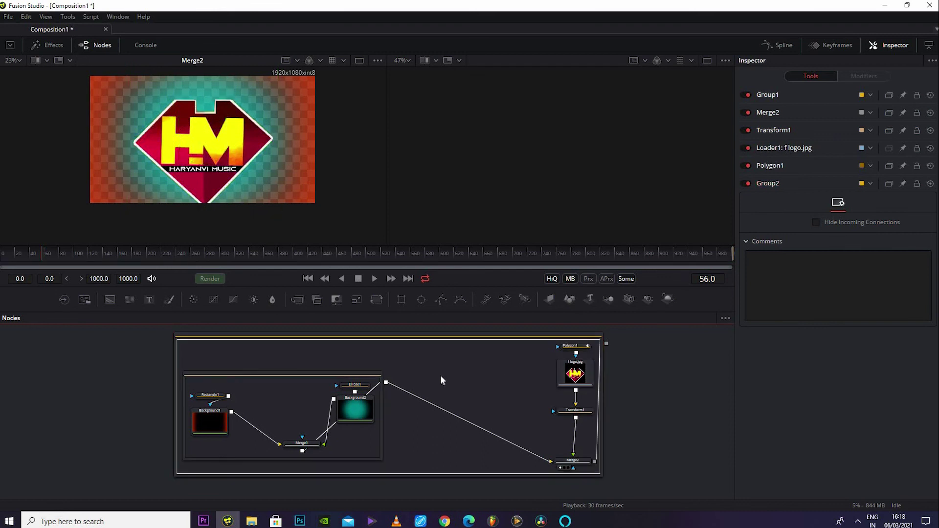
{"action": "left_click", "coordinate": [443, 337], "text": "ctrl"}
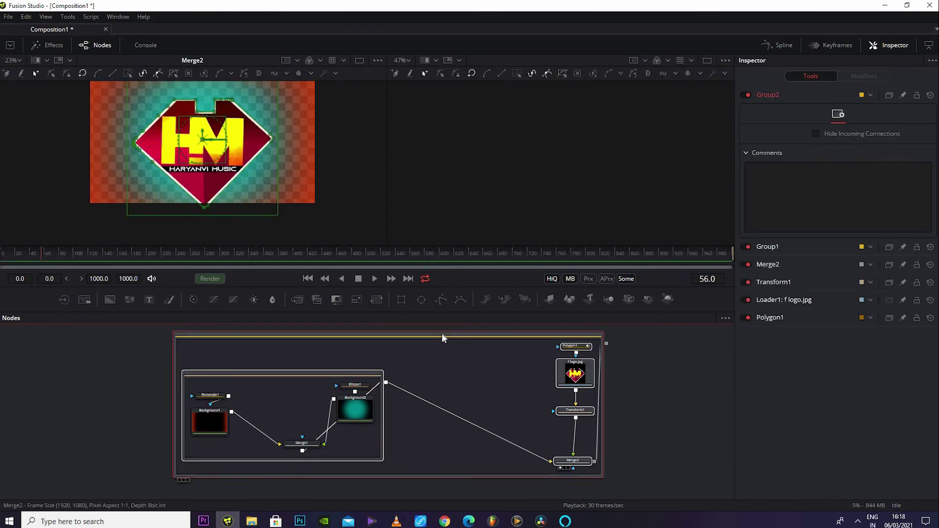
{"action": "left_click_drag", "start_coordinate": [442, 336], "coordinate": [403, 343]}
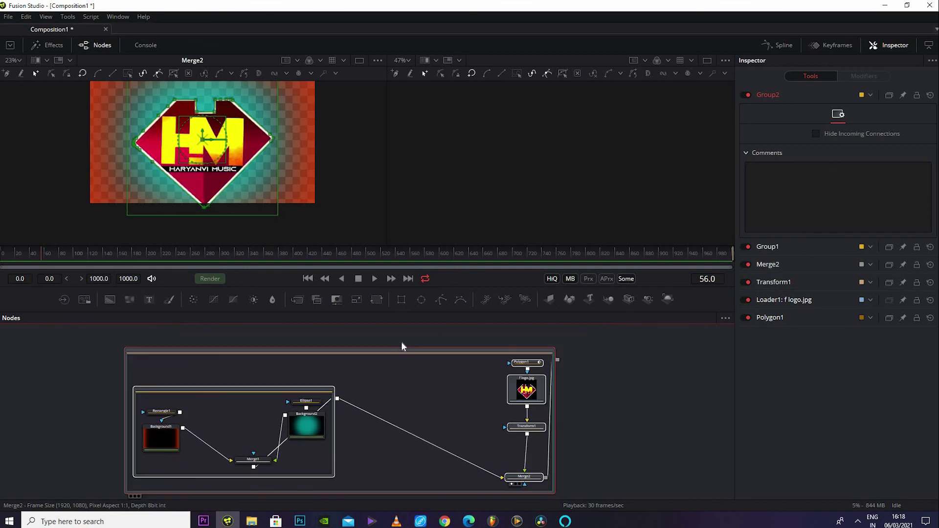
{"action": "key", "text": "Delete"}
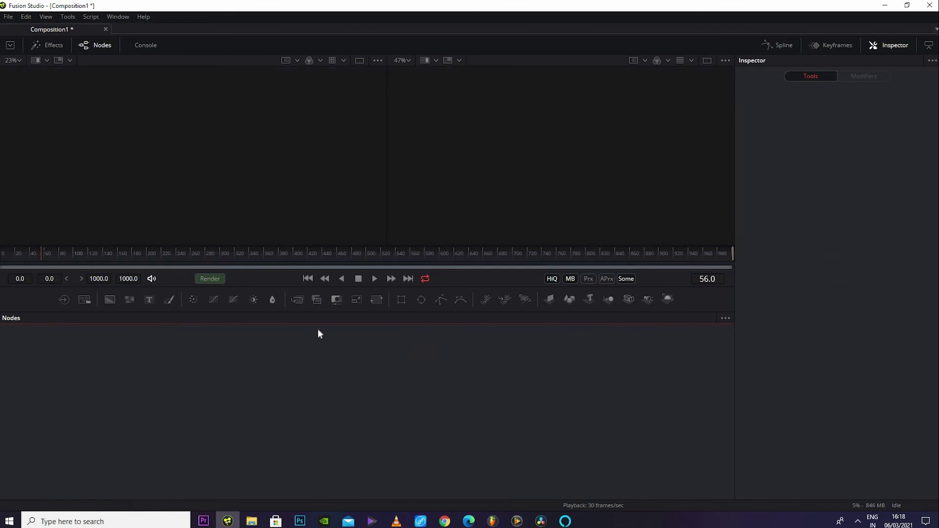